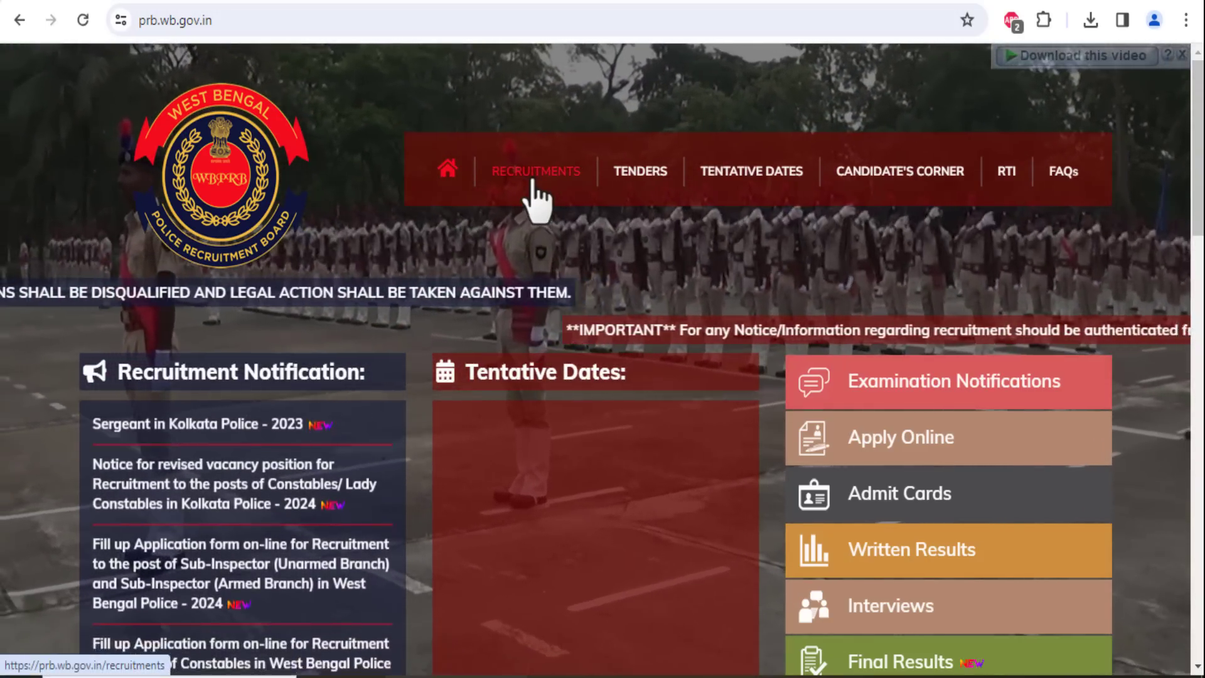
- Go from Recruitments through the Constables in WBP 2024 online application notice to the application site
click(533, 182)
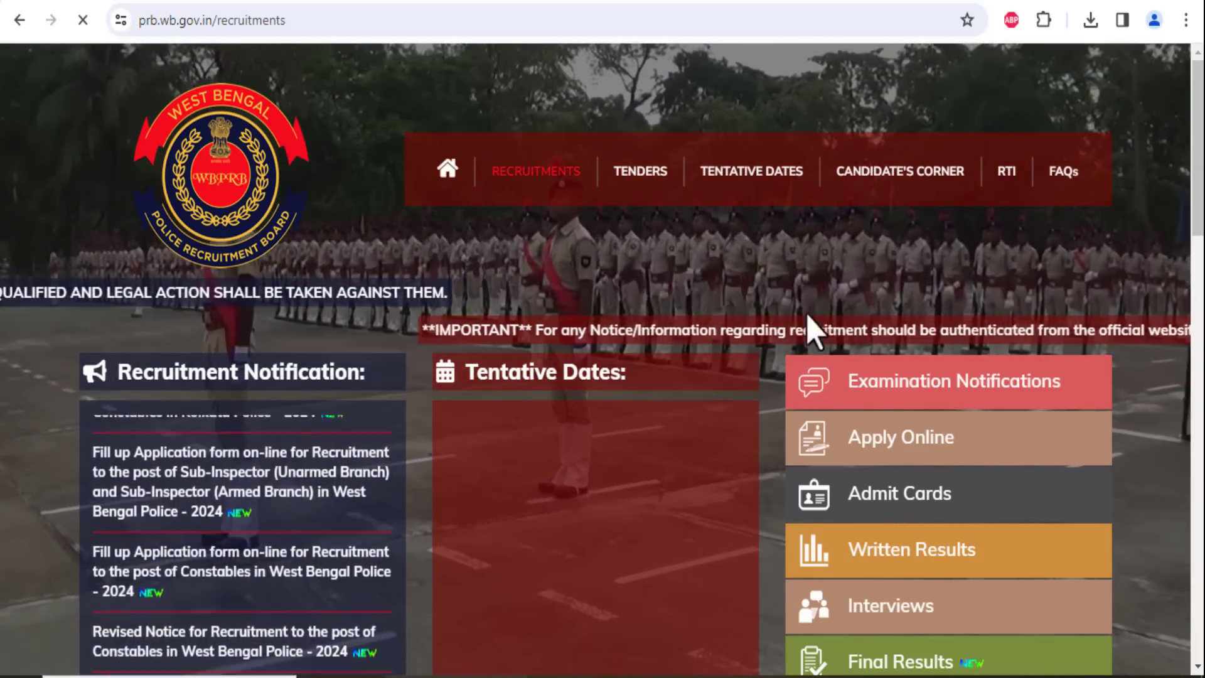
scroll(720, 421, down, 3)
scroll(686, 282, up, 3)
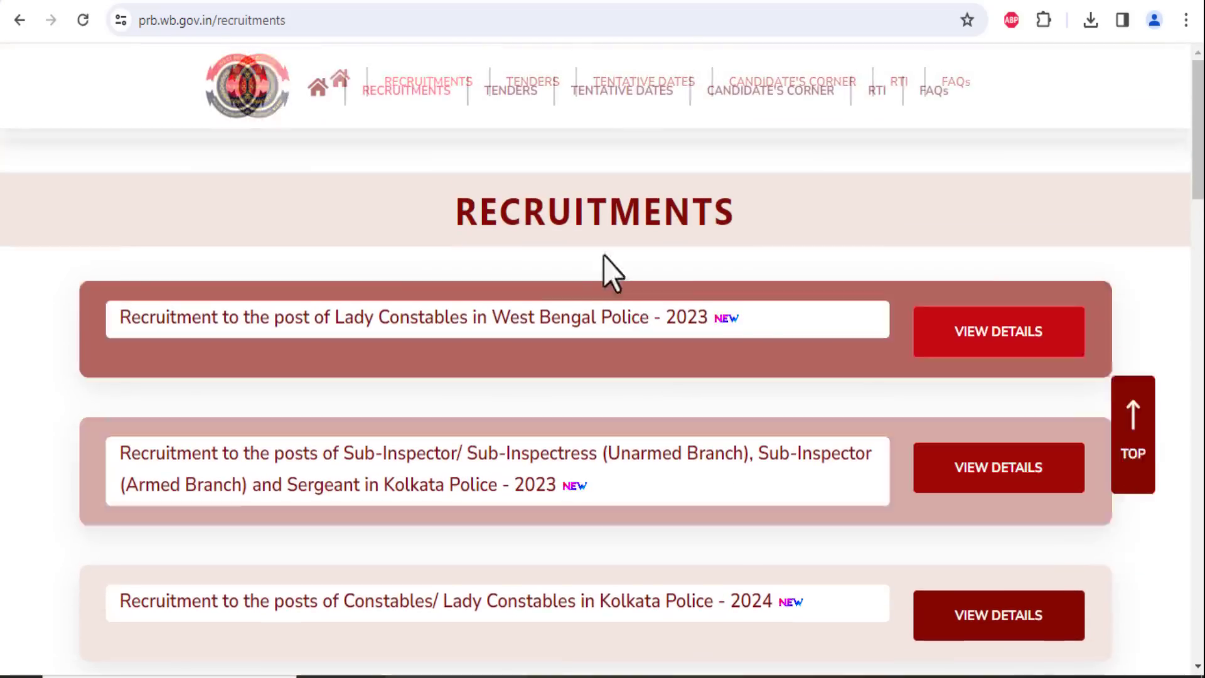
scroll(635, 358, down, 7)
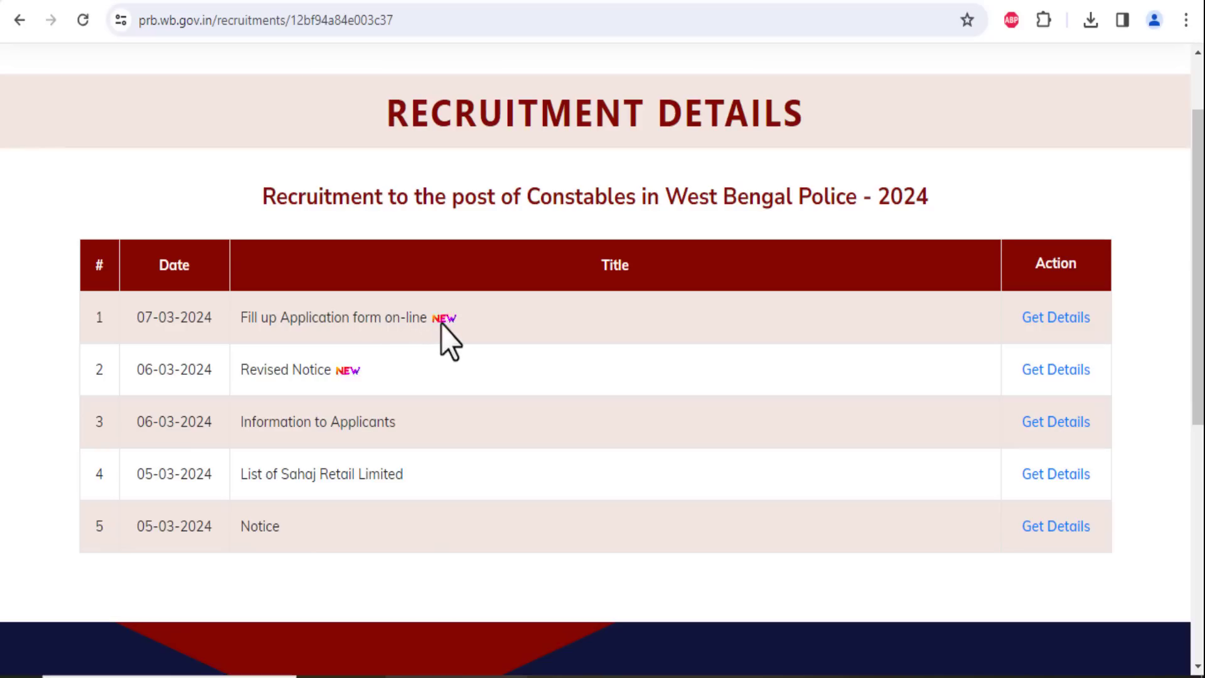
click(1045, 325)
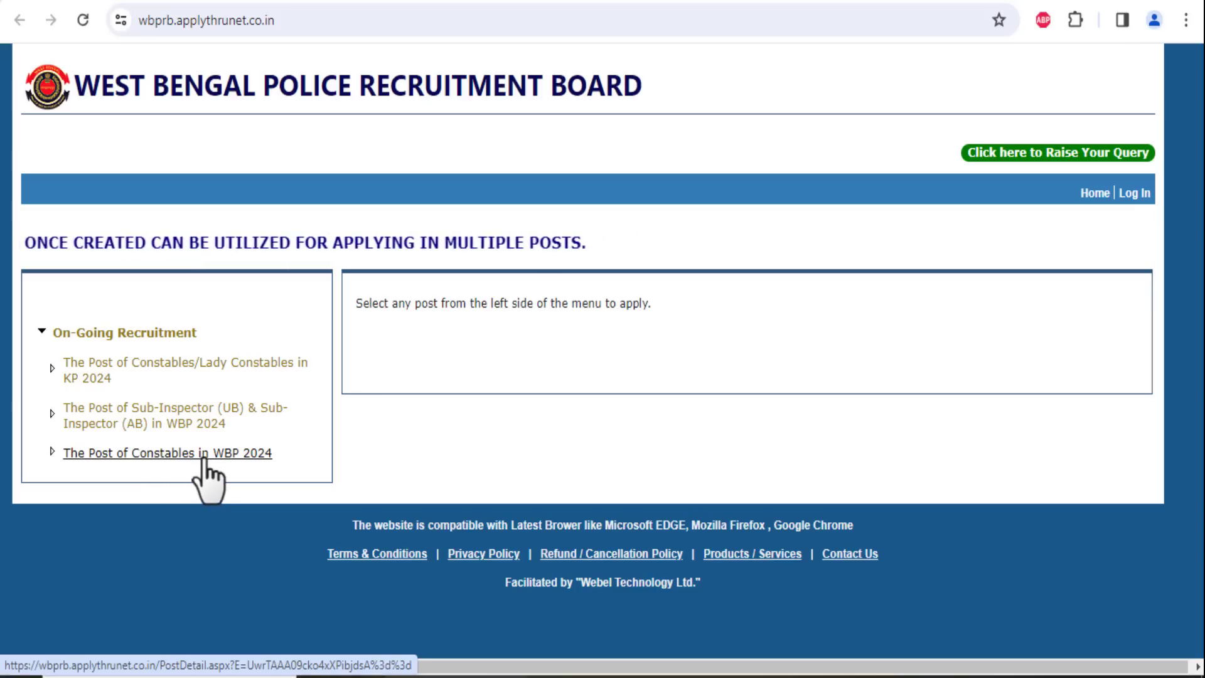
- Open The Post of Constables in WBP 2024, check the application start and end dates, and apply online
click(174, 454)
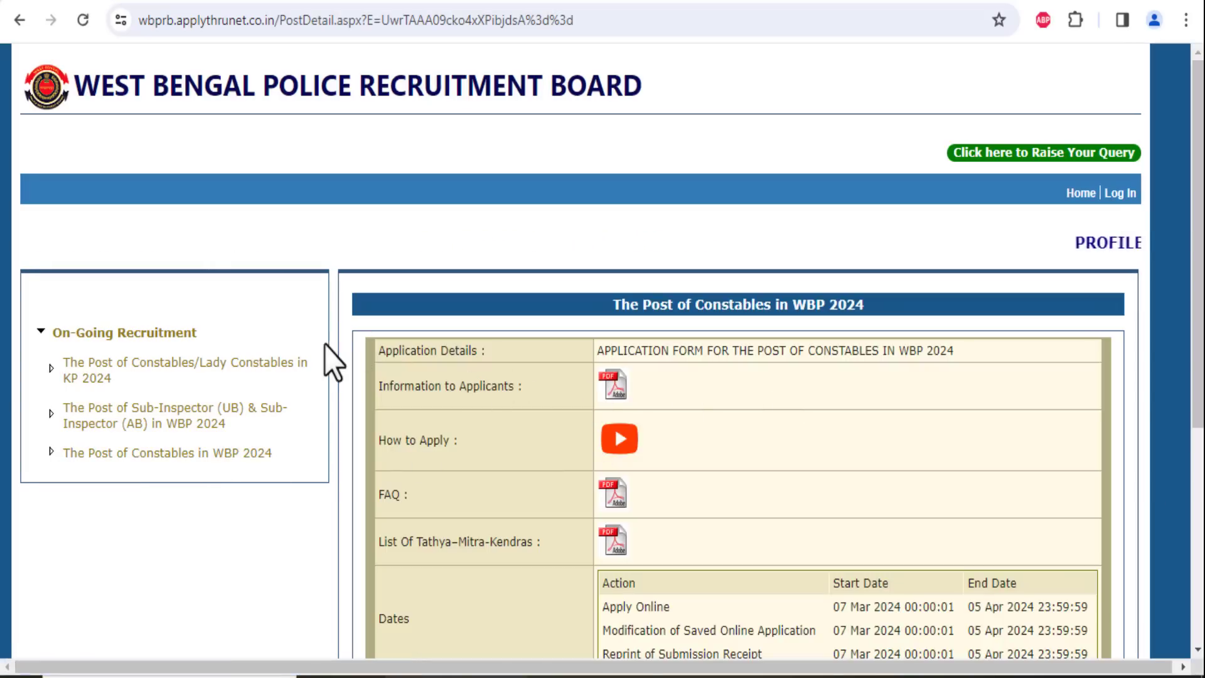
scroll(325, 344, down, 1)
scroll(611, 194, down, 3)
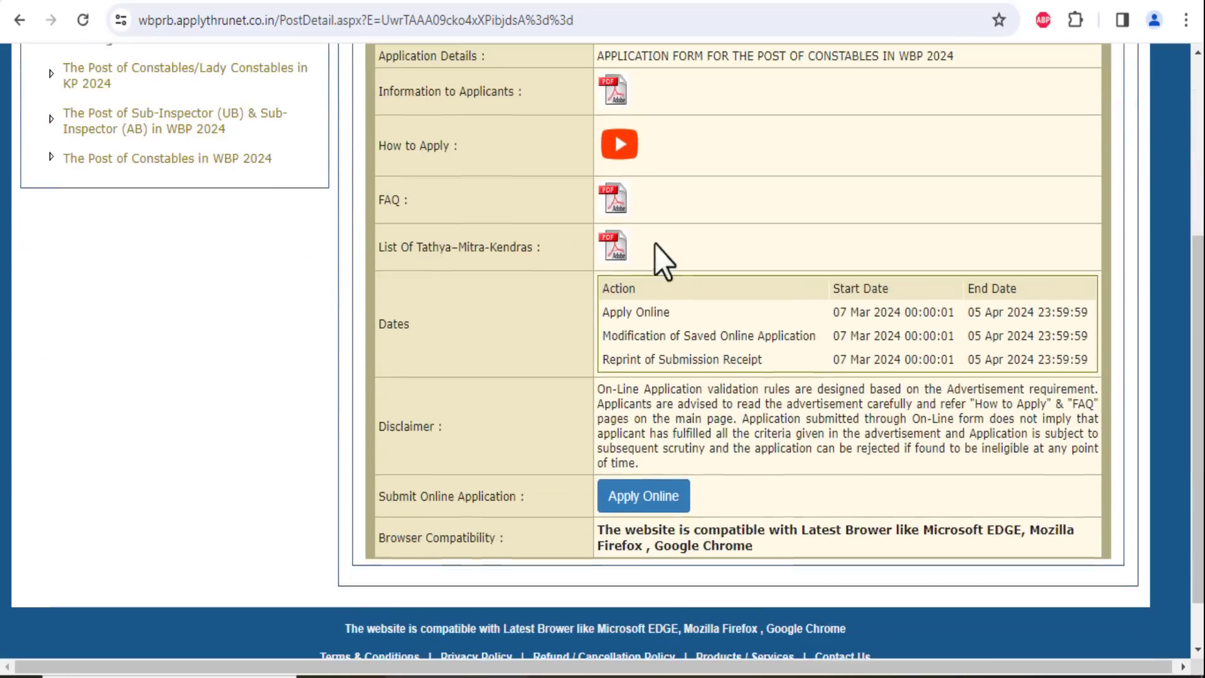
drag(604, 311, 1089, 314)
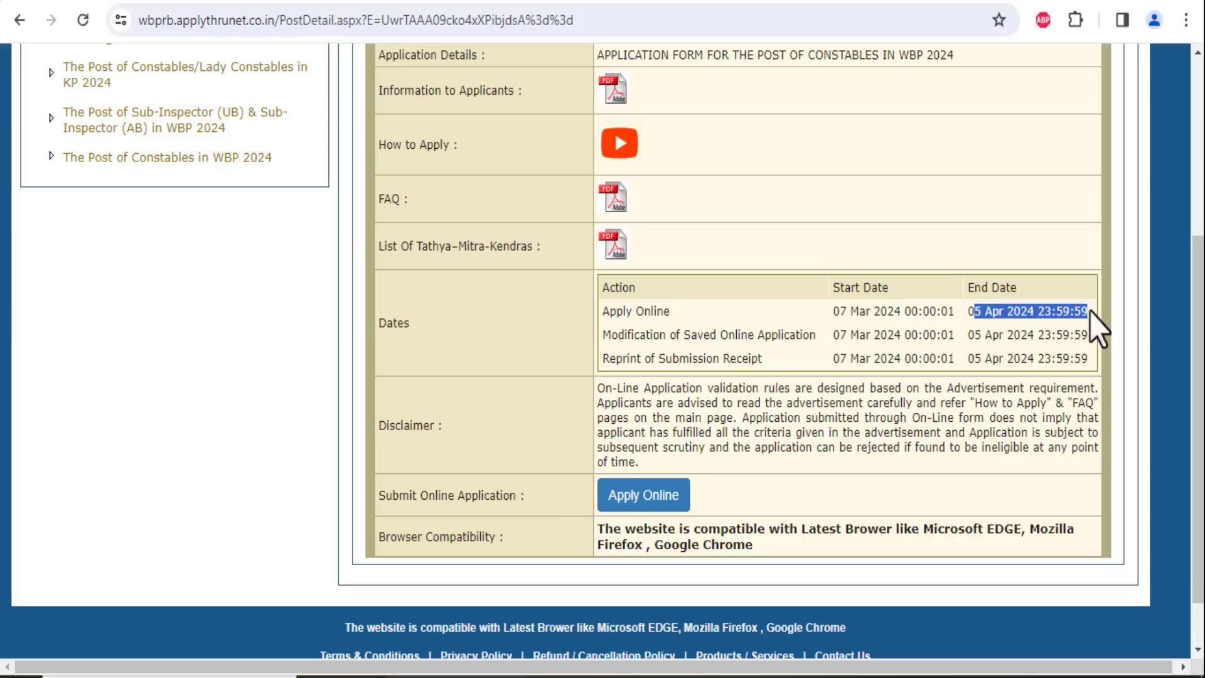
drag(999, 334, 968, 337)
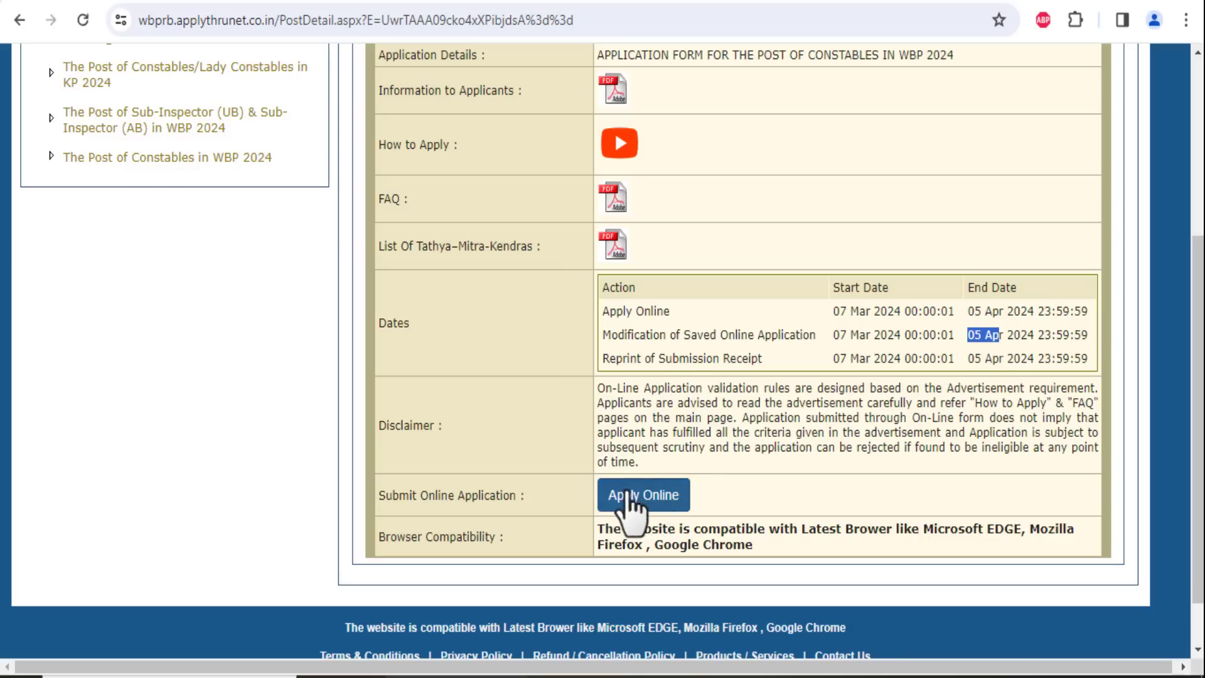
click(646, 495)
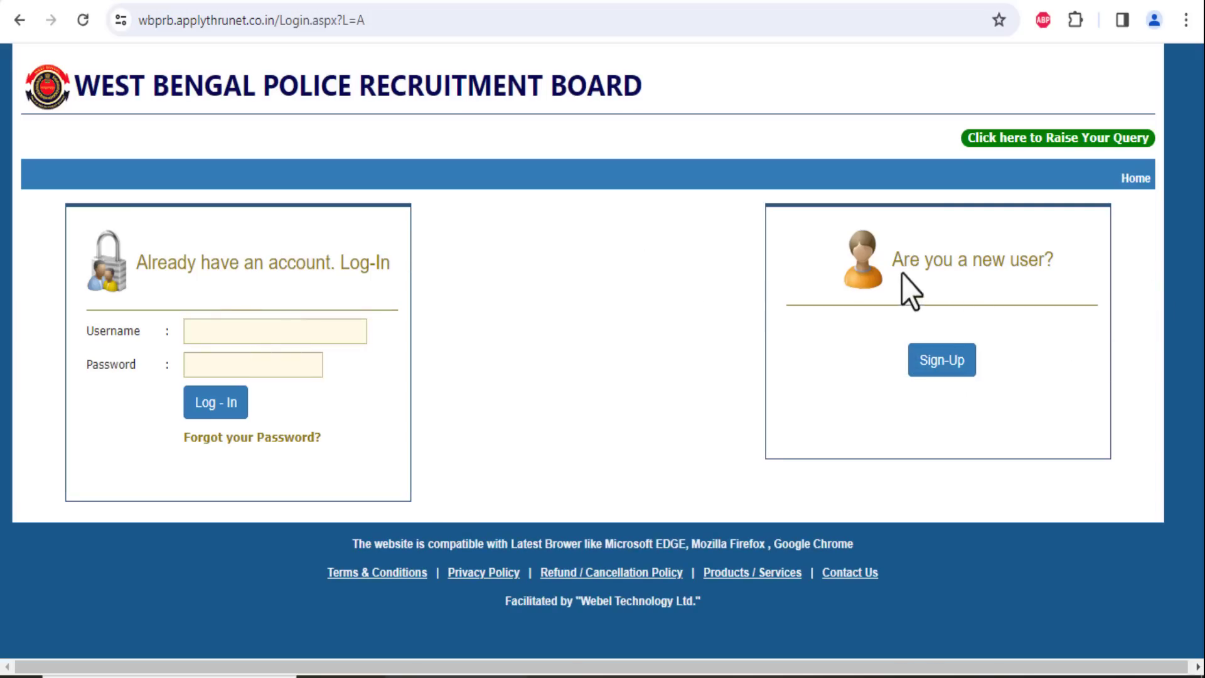
- Open the new applicant sign-up form and fill the name and e-mail from saved suggestions
click(933, 373)
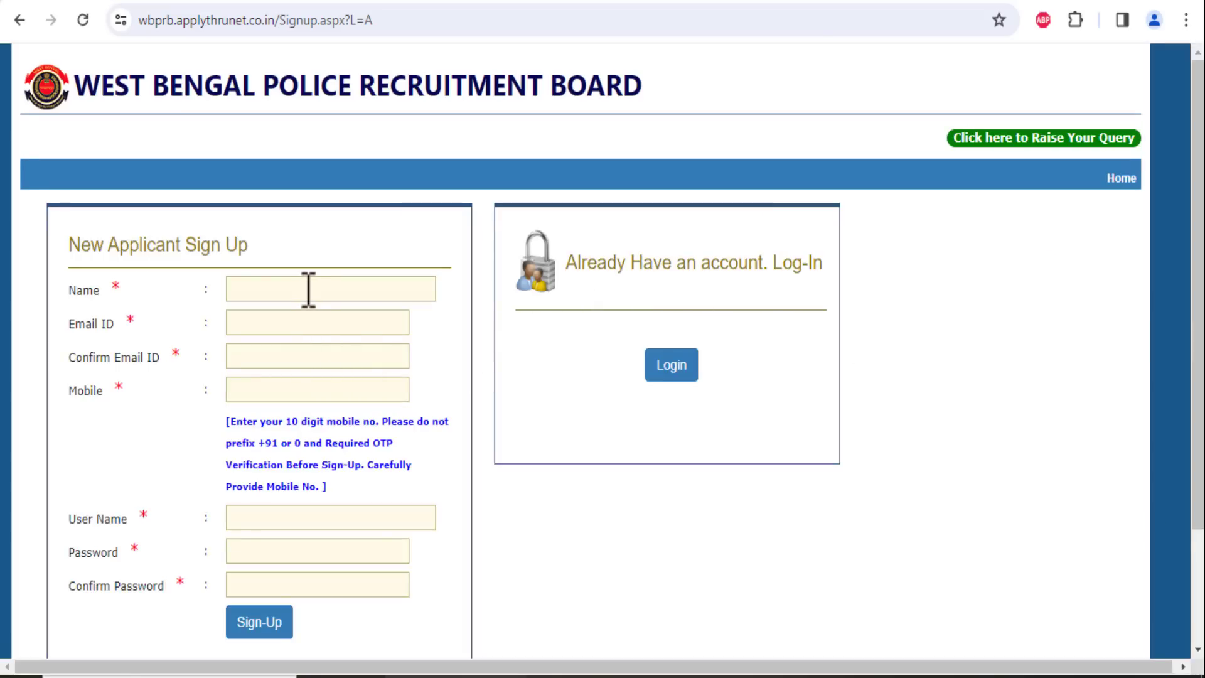
click(308, 290)
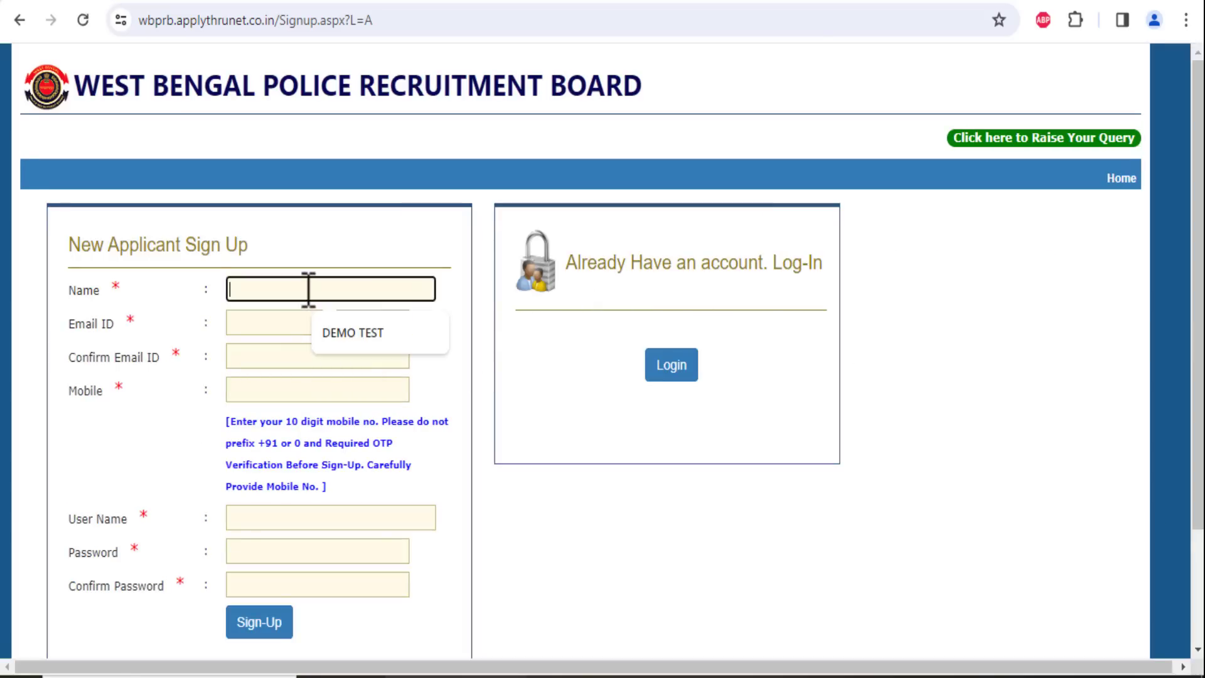
click(337, 331)
click(314, 322)
click(339, 365)
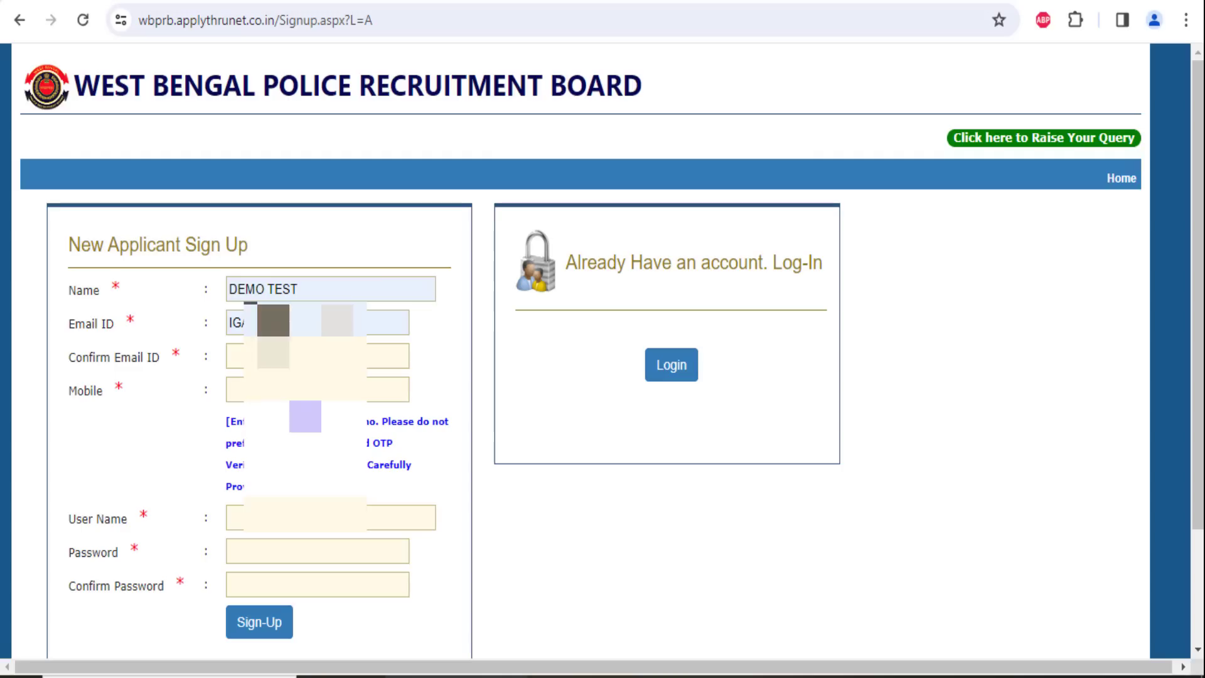
- Complete the mobile, user name and password fields and submit the sign-up
text(iga)
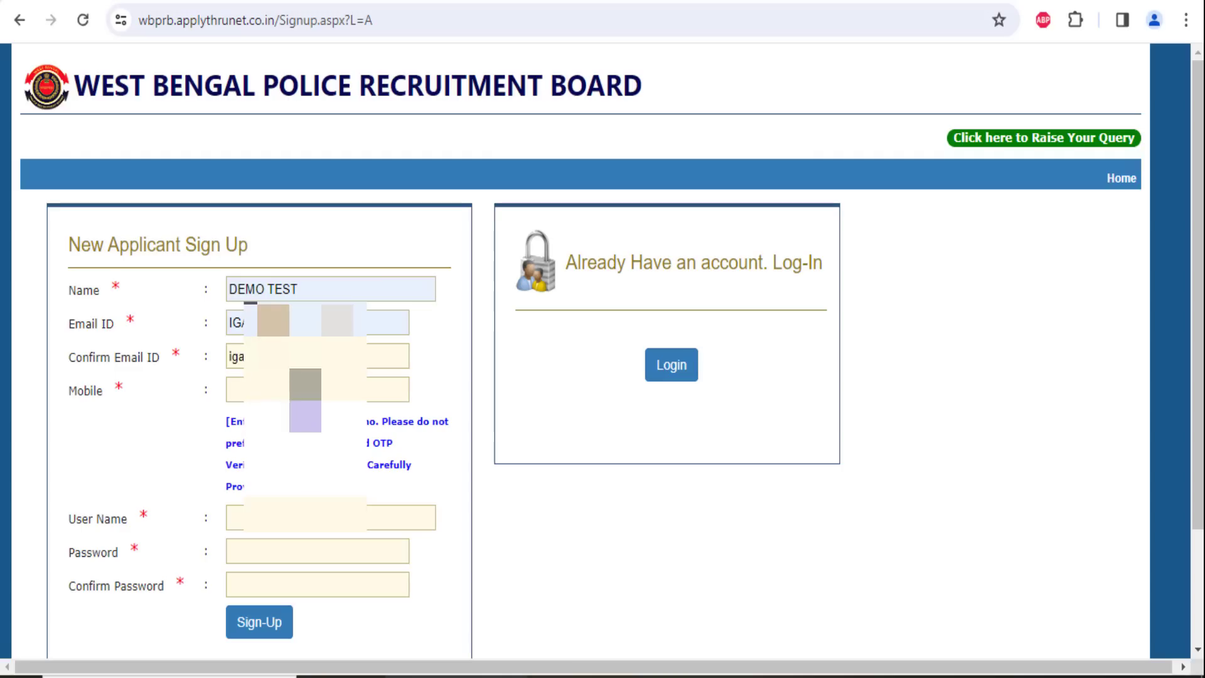
drag(259, 421, 307, 445)
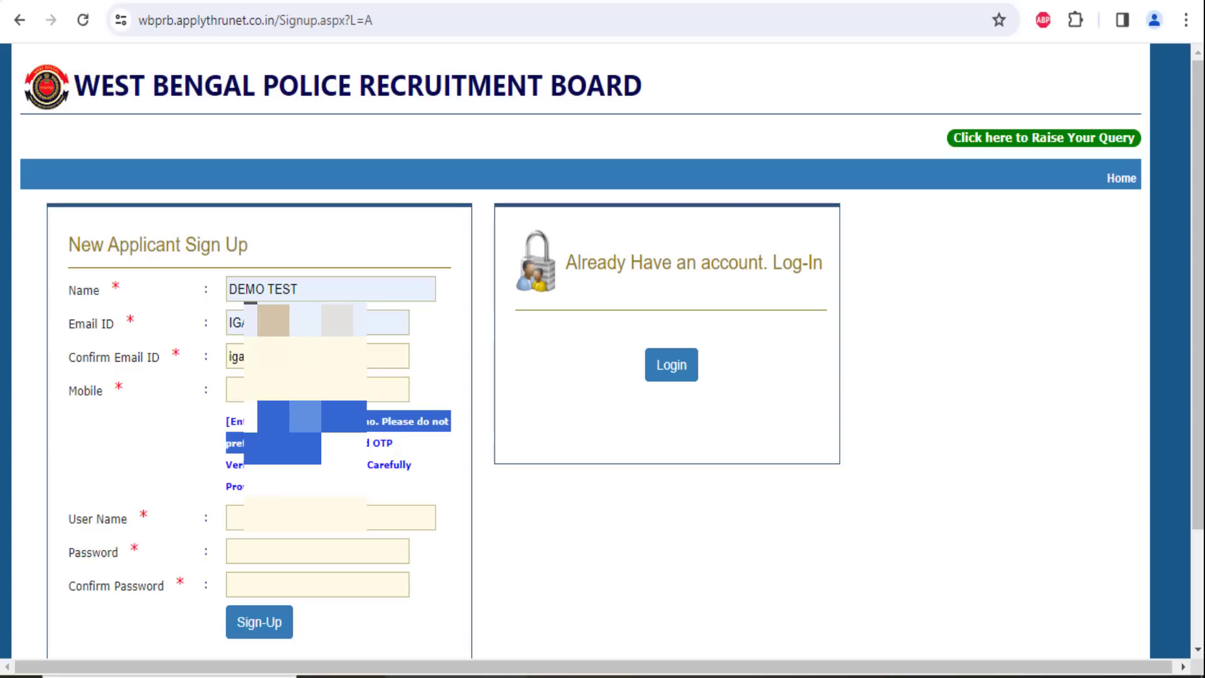
click(333, 447)
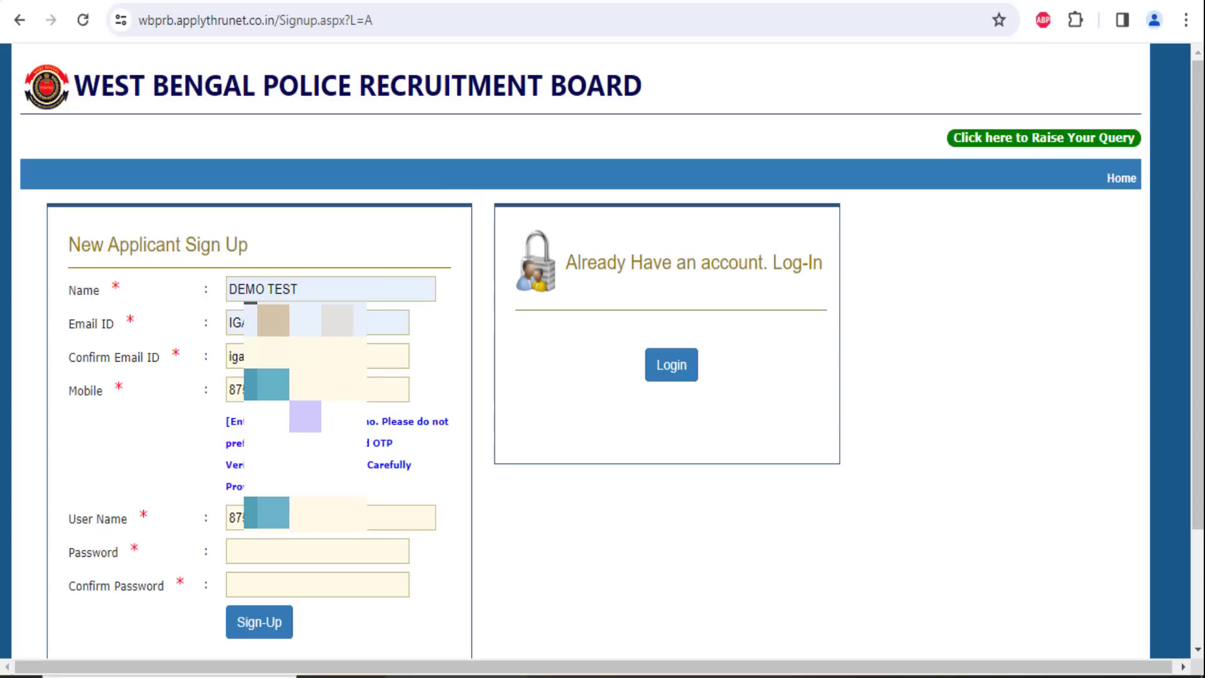
click(300, 550)
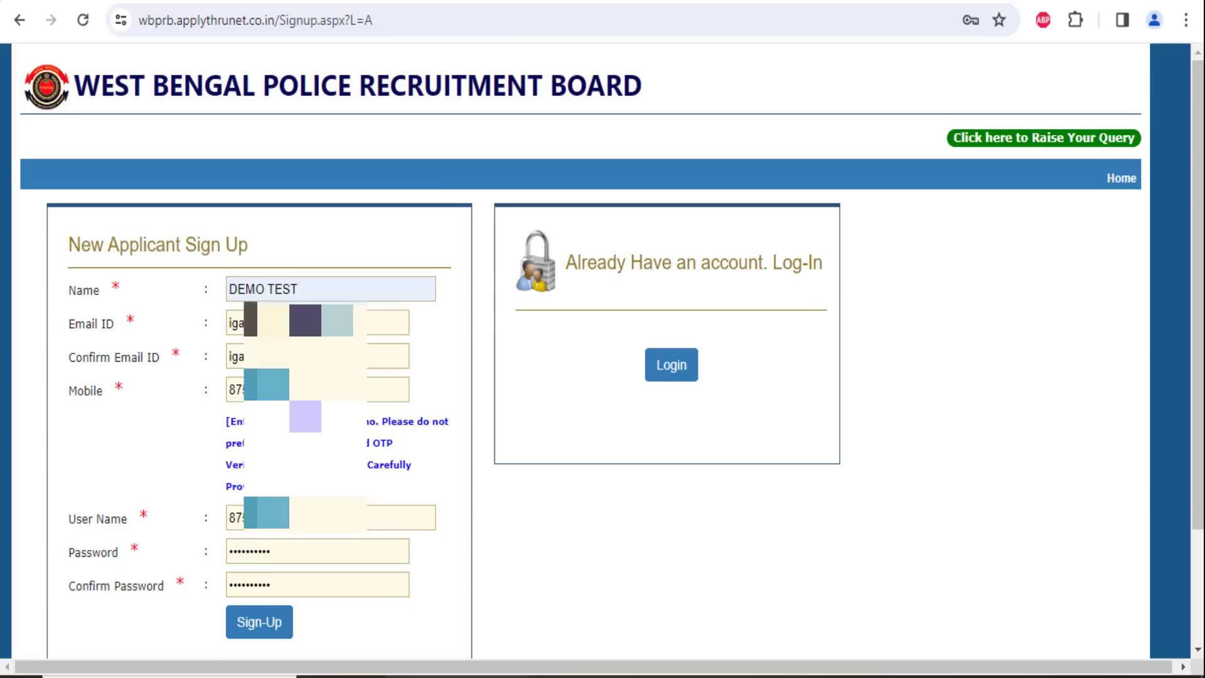
click(258, 631)
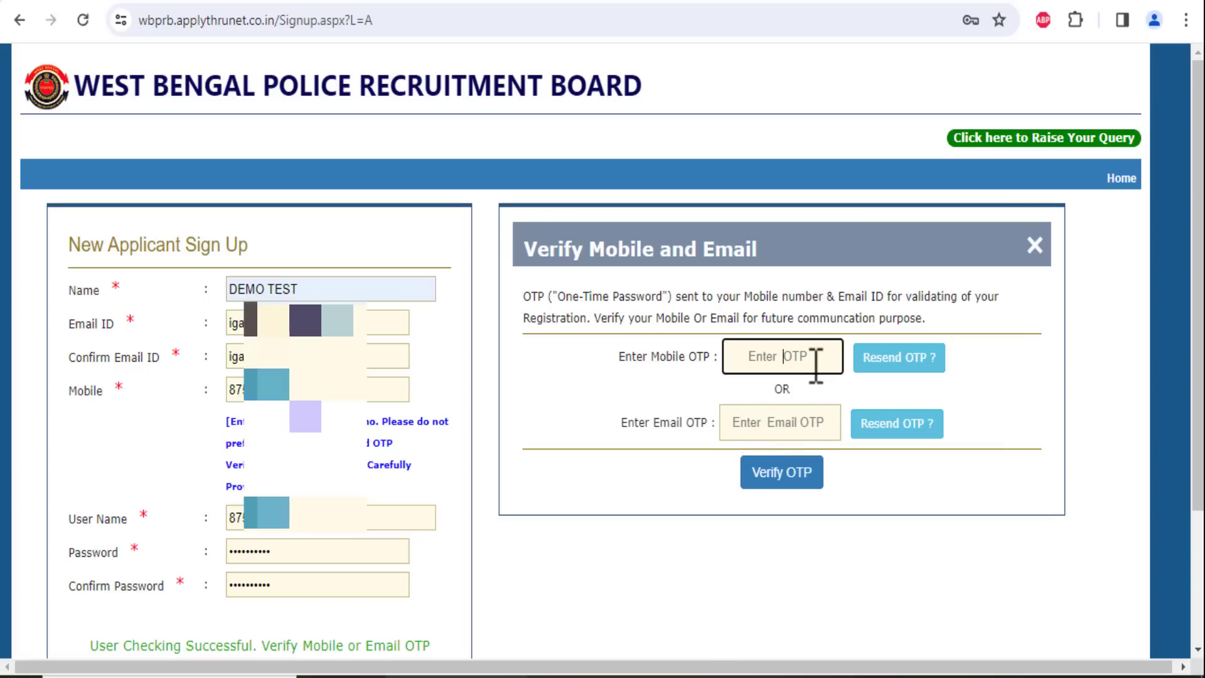
- Paste the mobile and e-mail OTPs, verify them, and continue to the login page
key(ctrl+v)
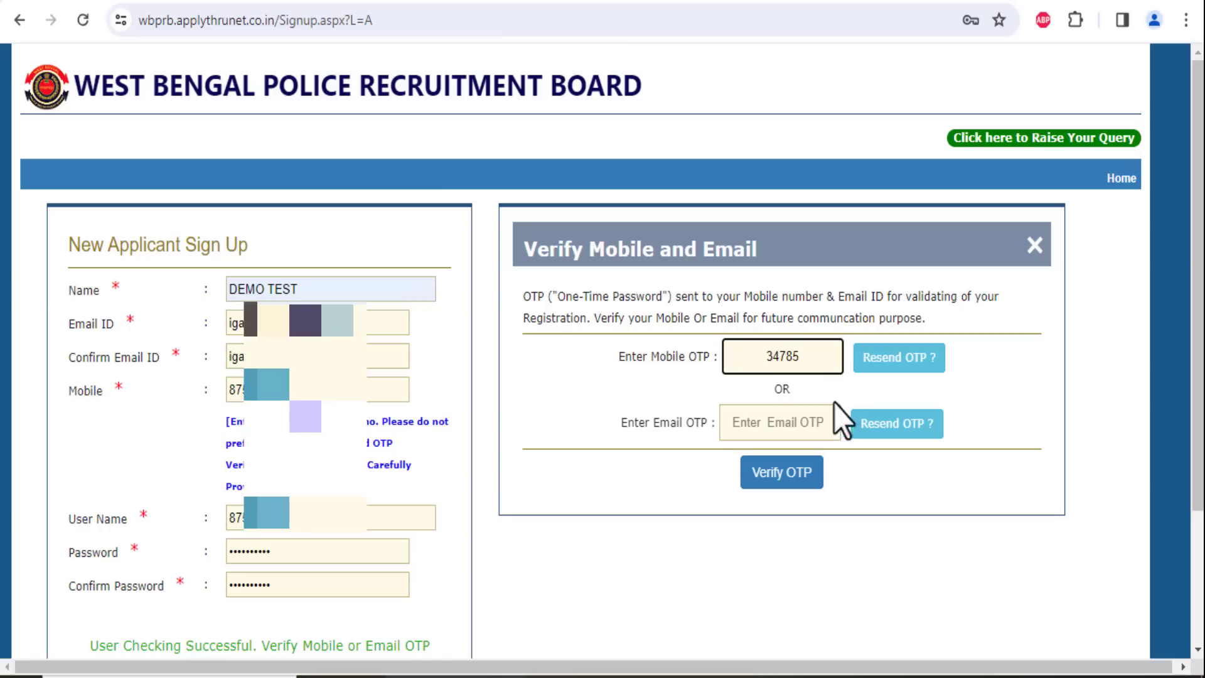
click(816, 414)
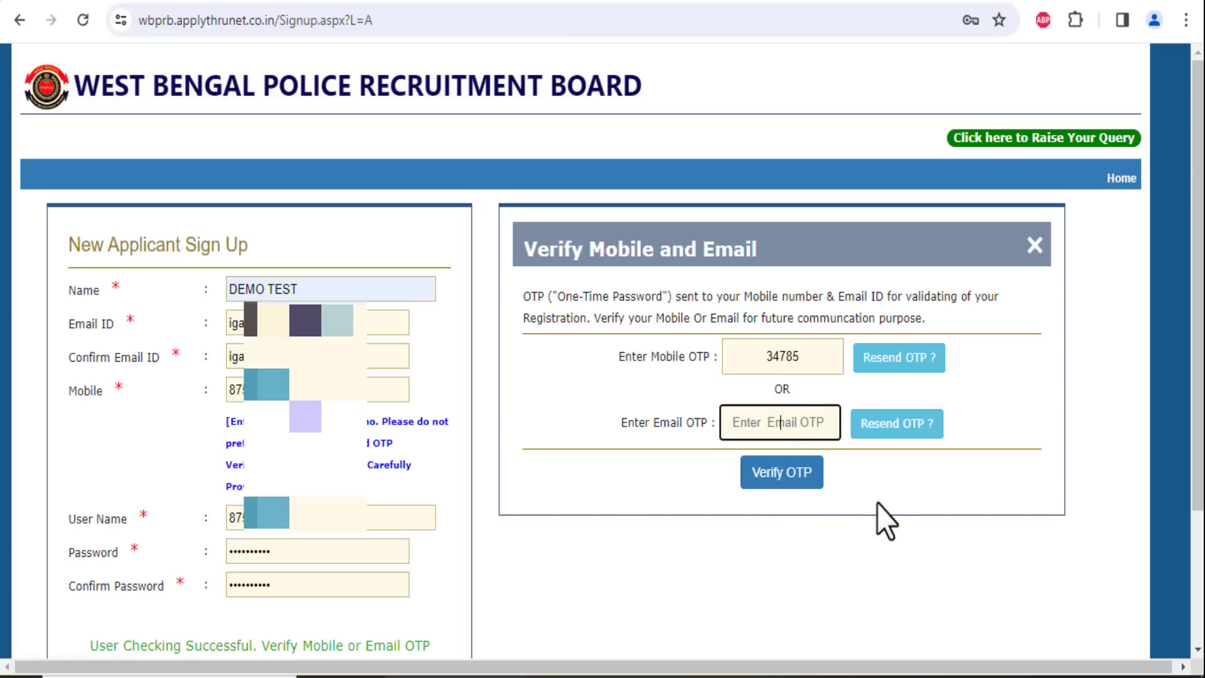
key(ctrl+v)
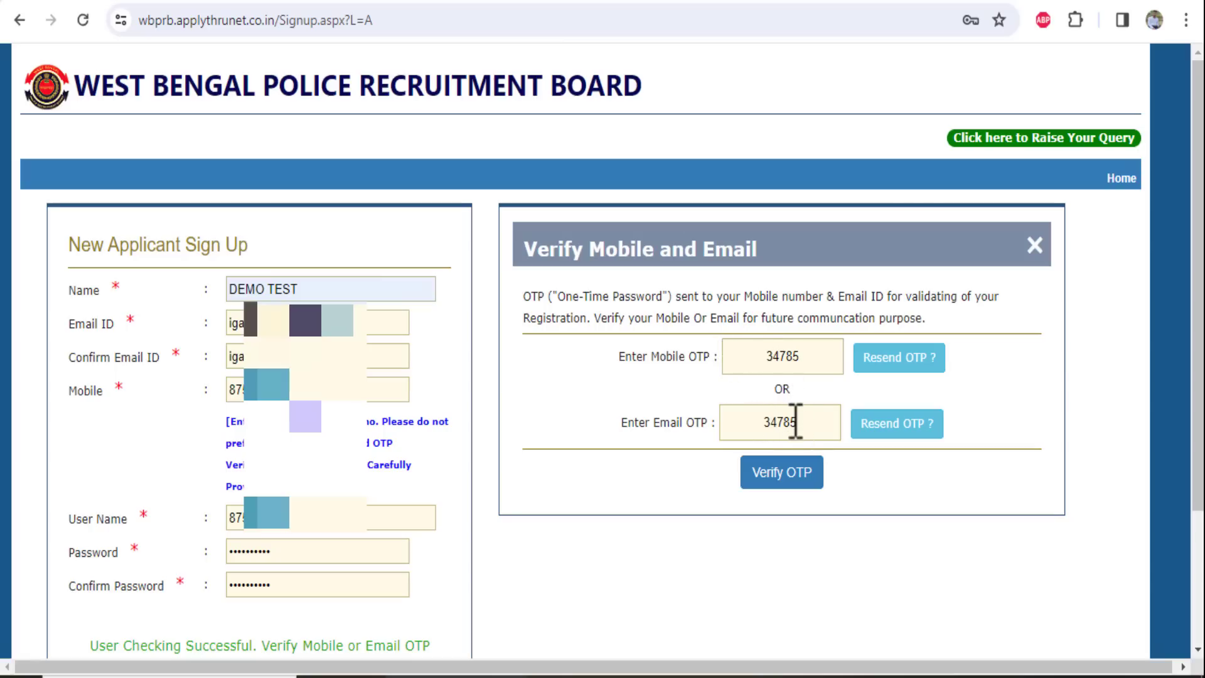
click(785, 471)
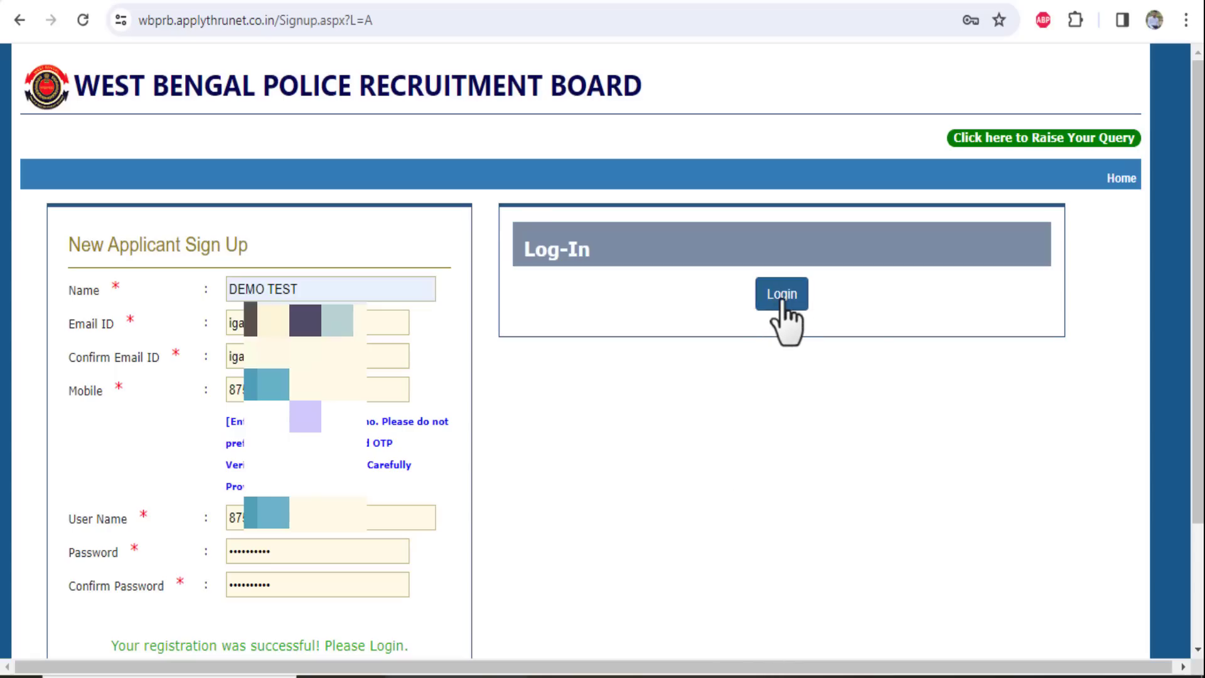
click(782, 298)
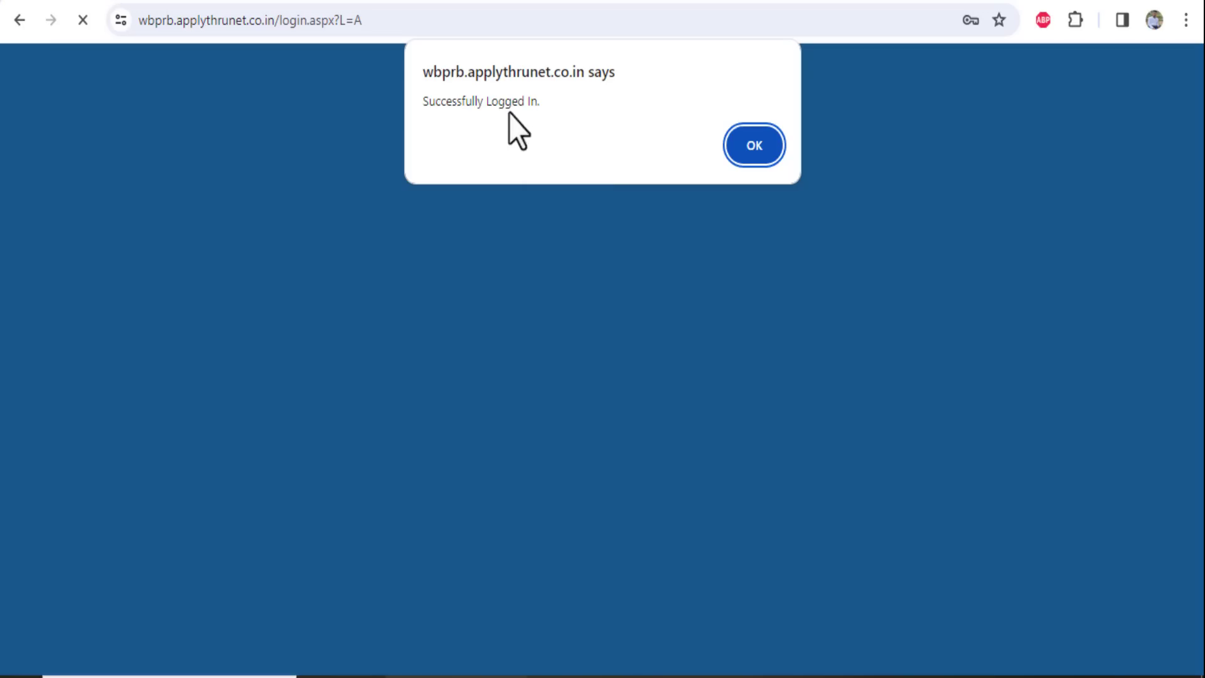
- Dismiss the Successfully Logged In alert to reach the Personal Details and Qualification form
drag(447, 113, 531, 113)
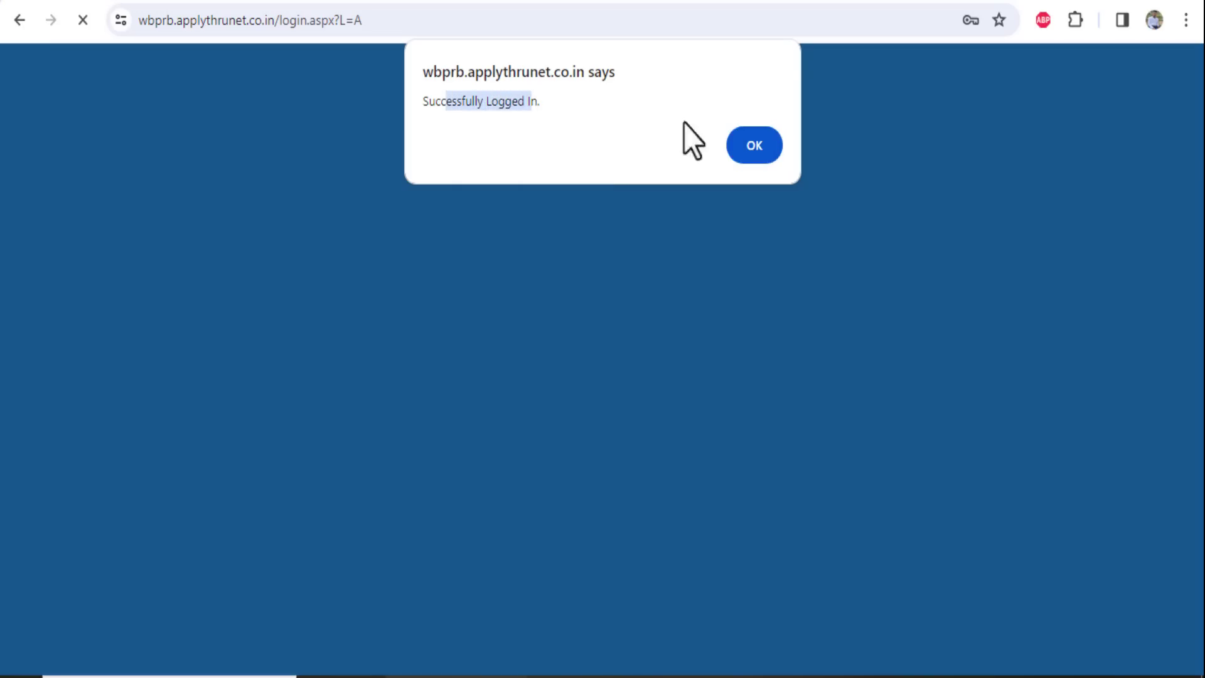
click(756, 157)
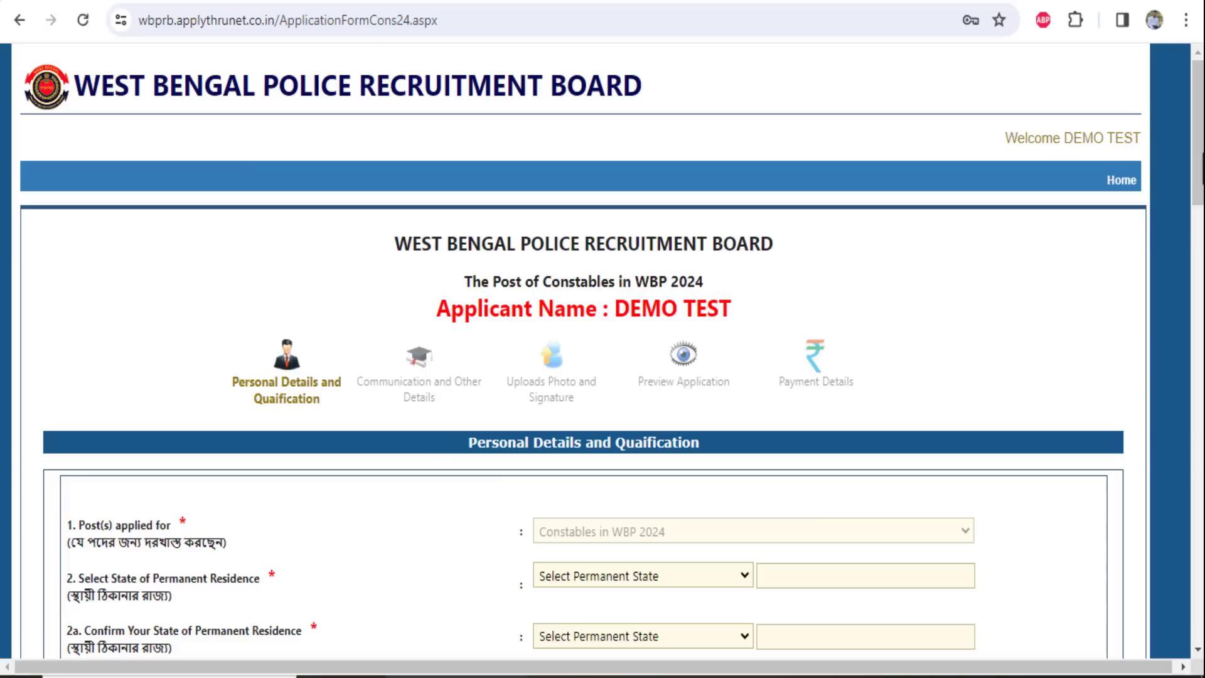
- Set the permanent residence state to WEST BENGAL
scroll(603, 377, down, 6)
click(640, 192)
click(438, 244)
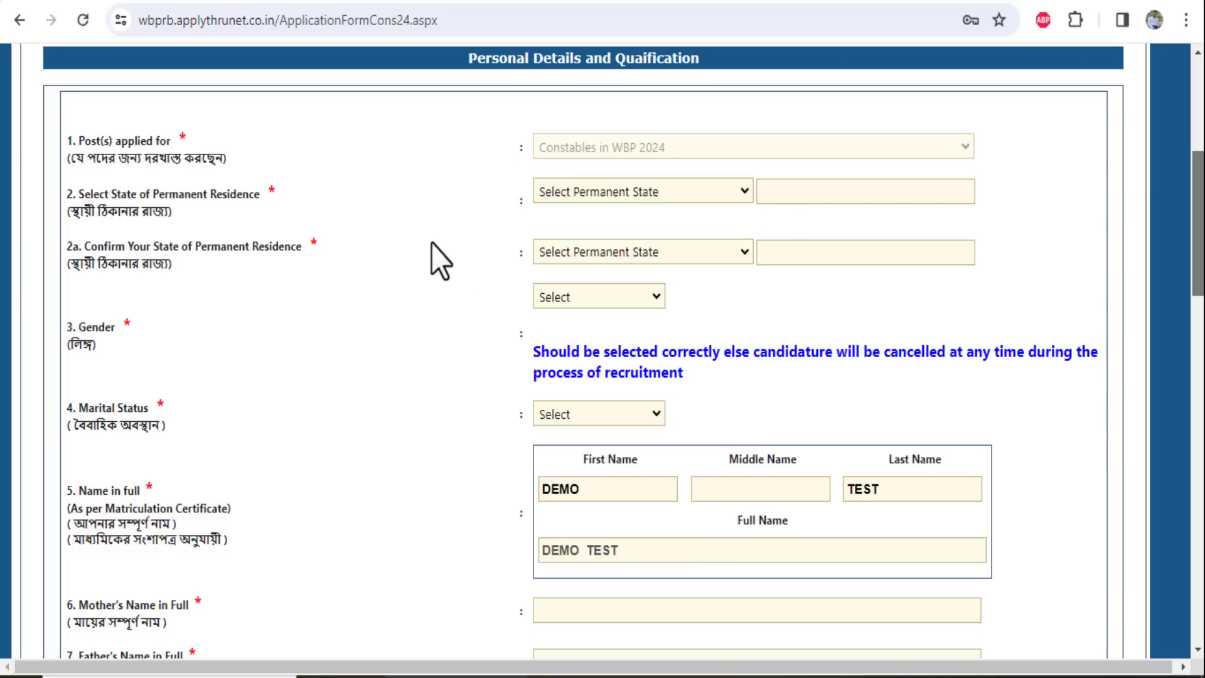
click(608, 197)
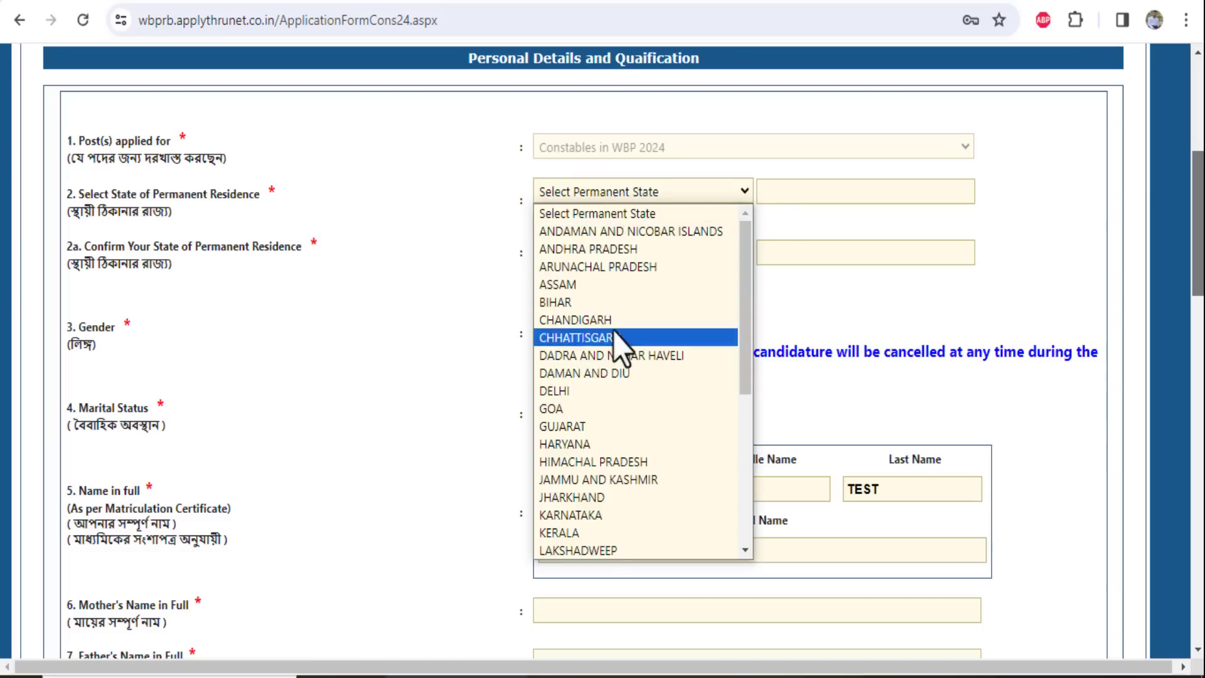
scroll(618, 439, down, 5)
click(623, 551)
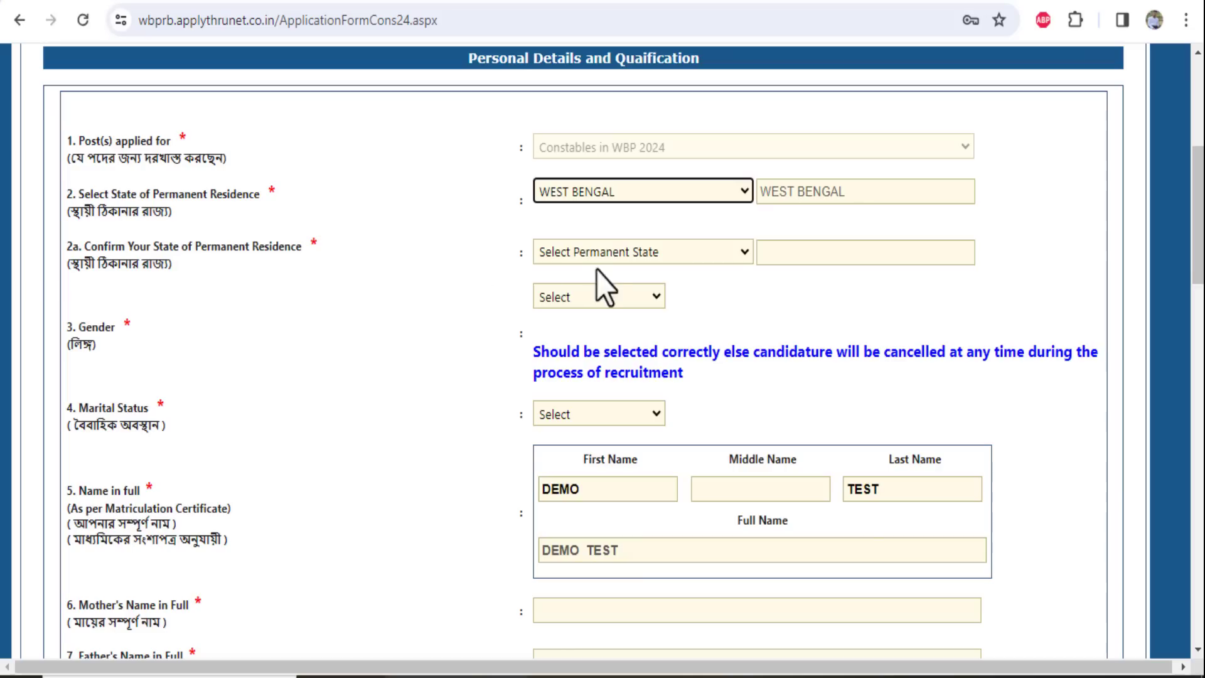
click(621, 254)
scroll(621, 533, down, 5)
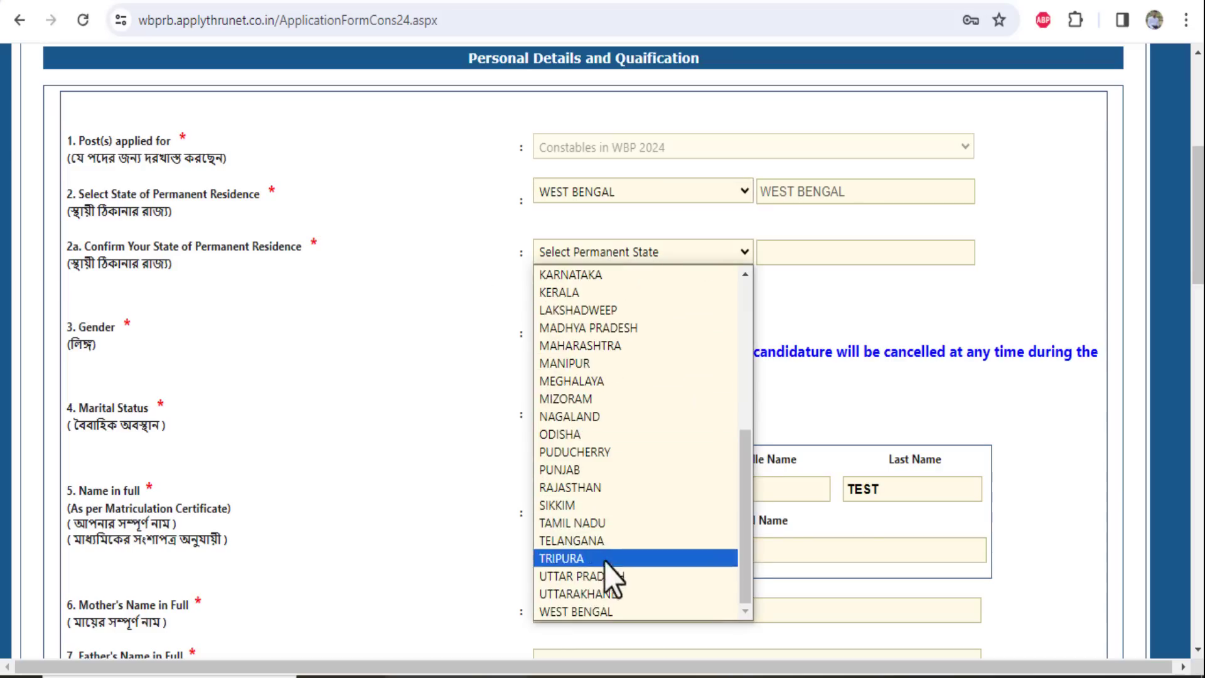
click(584, 608)
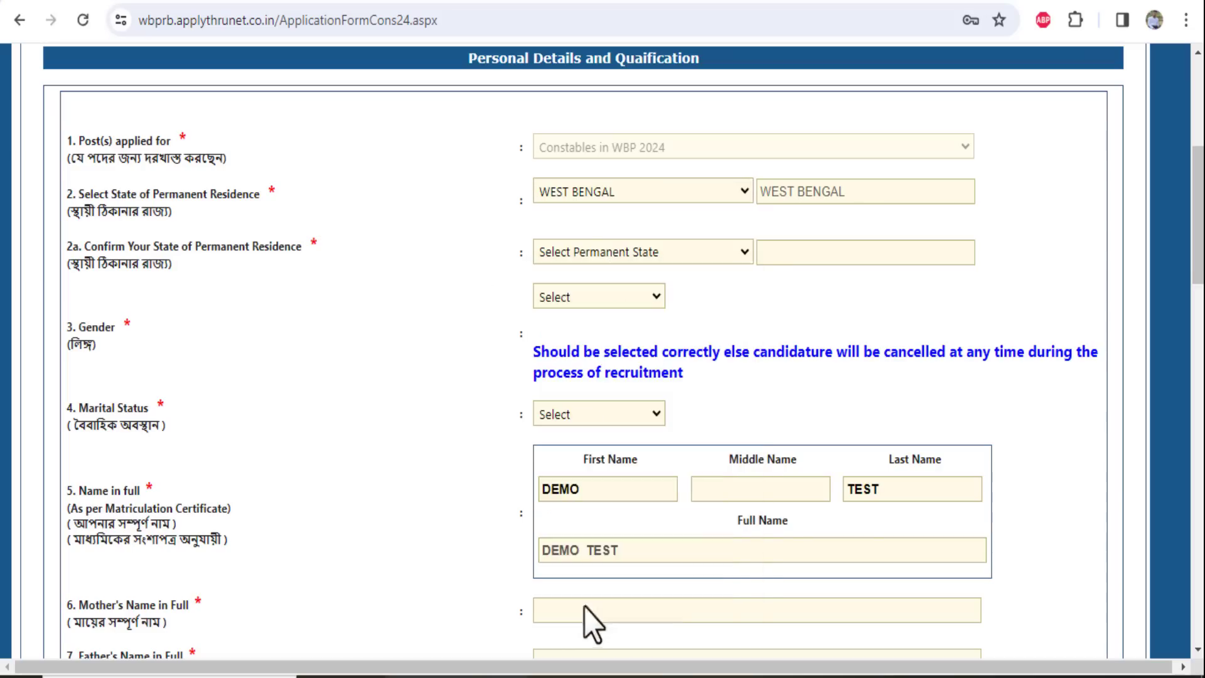
- Set gender to Male and marital status to Un-Married
click(567, 297)
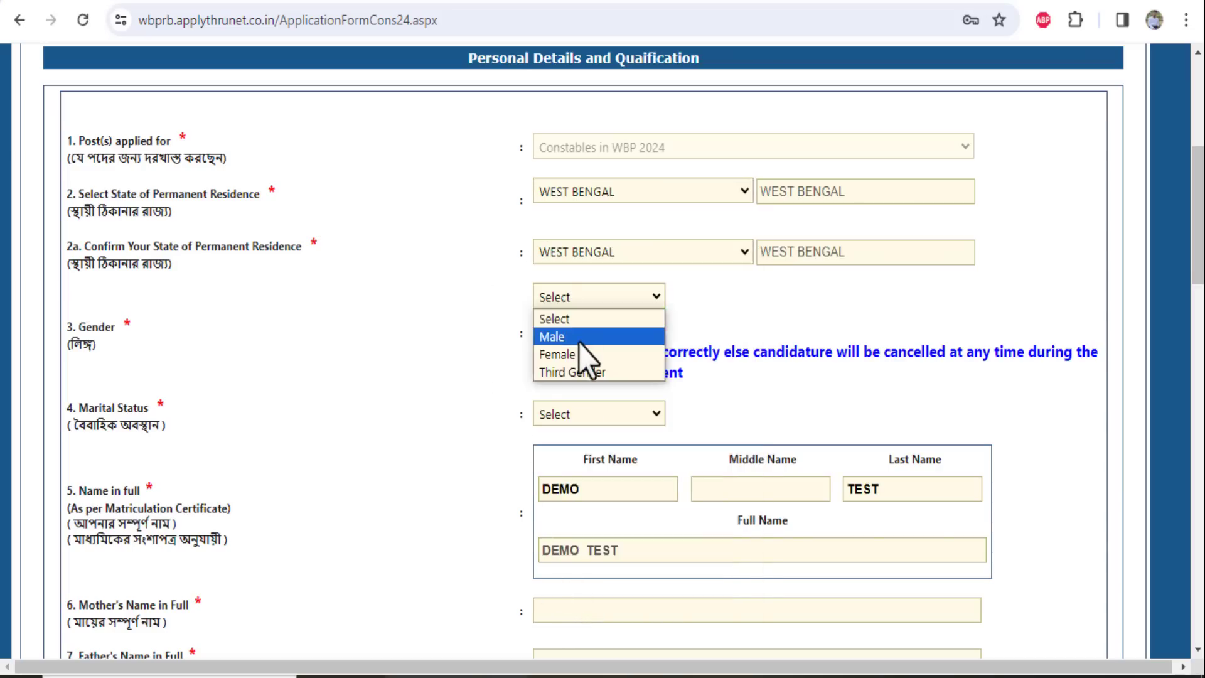
click(579, 340)
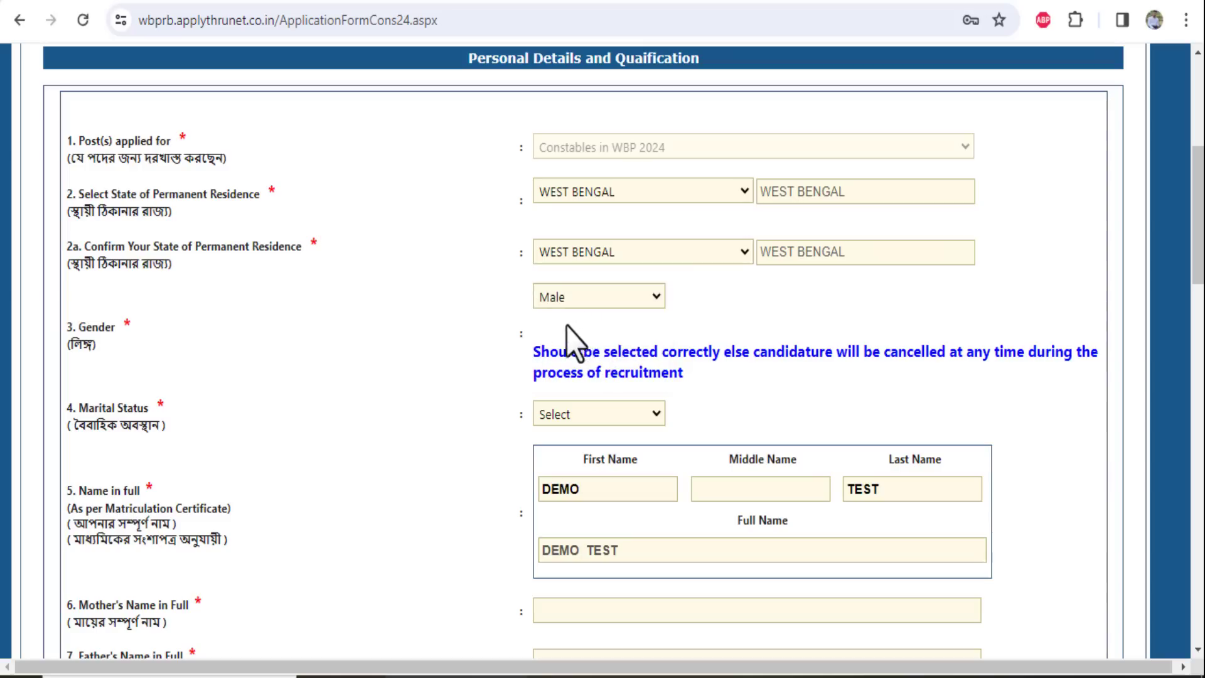
click(568, 416)
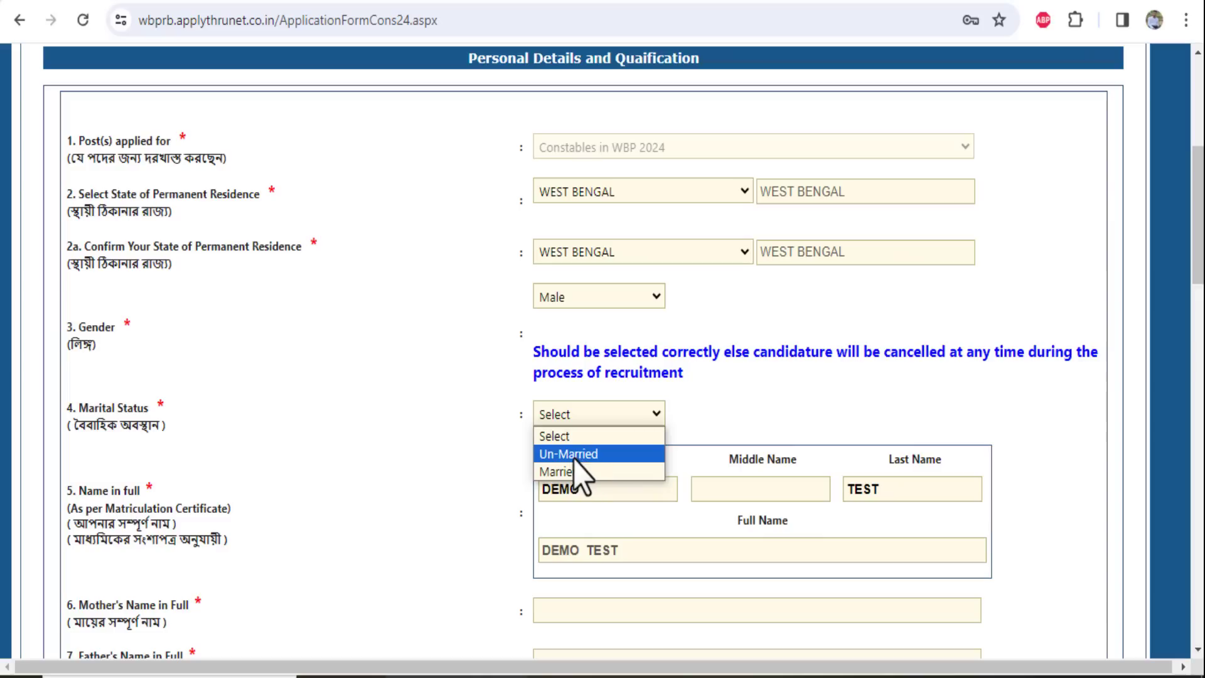
click(568, 453)
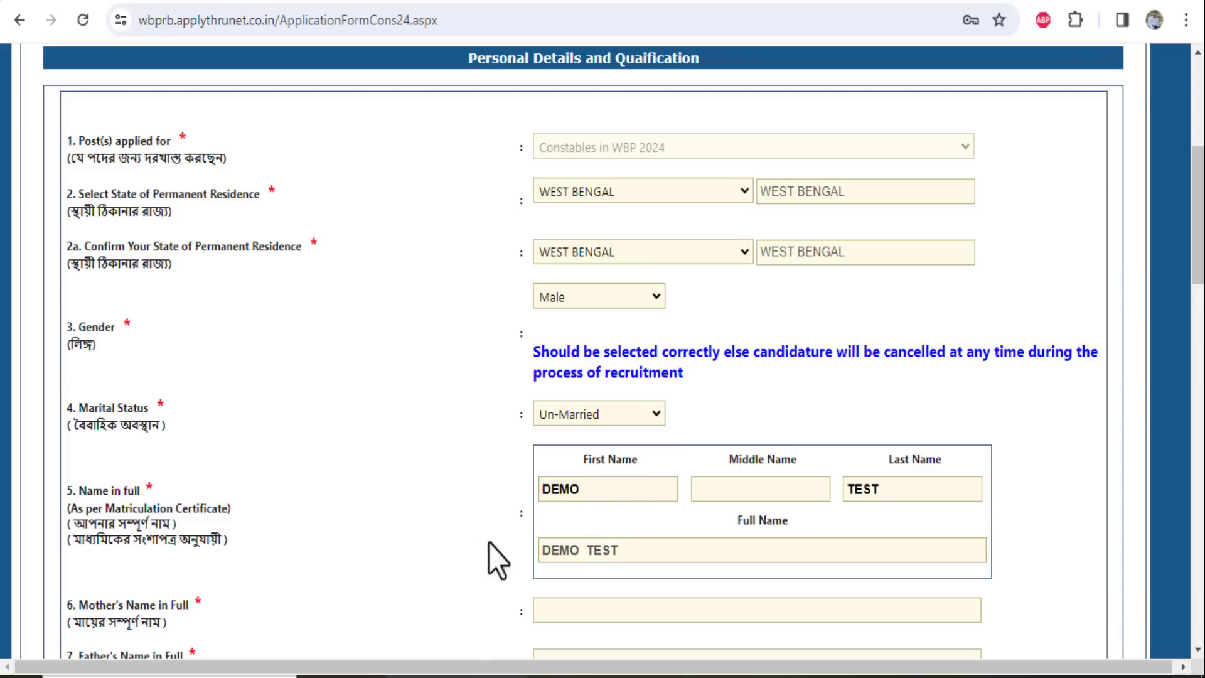
click(612, 491)
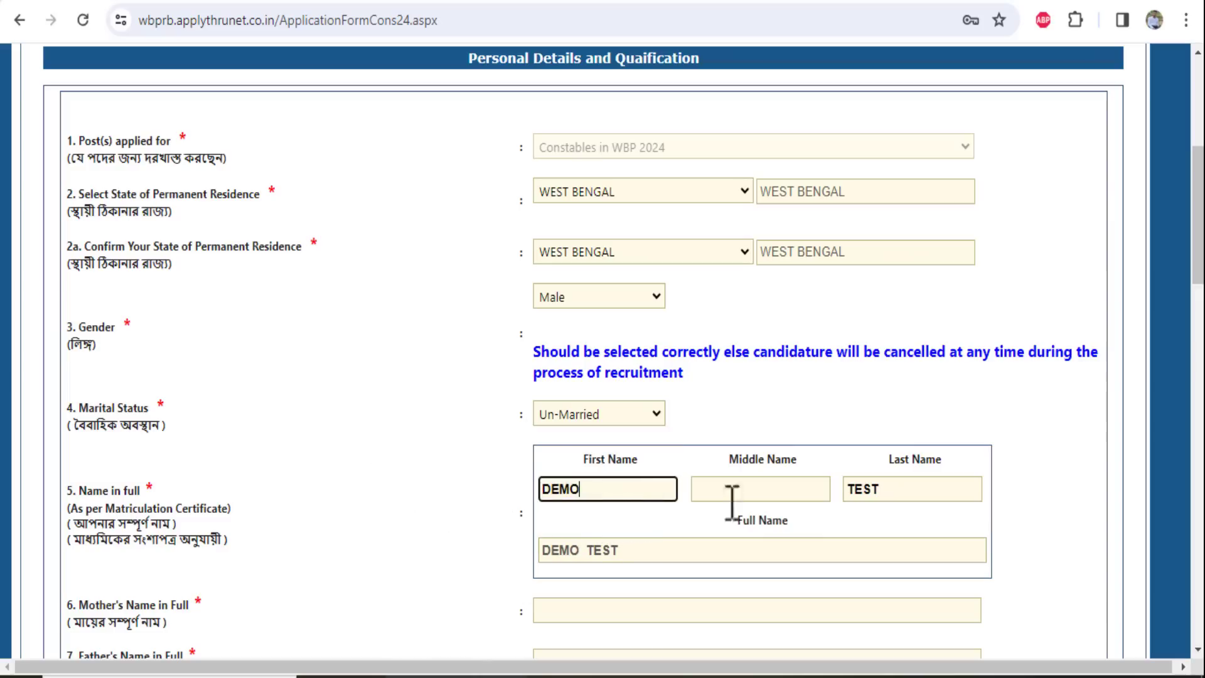
click(742, 536)
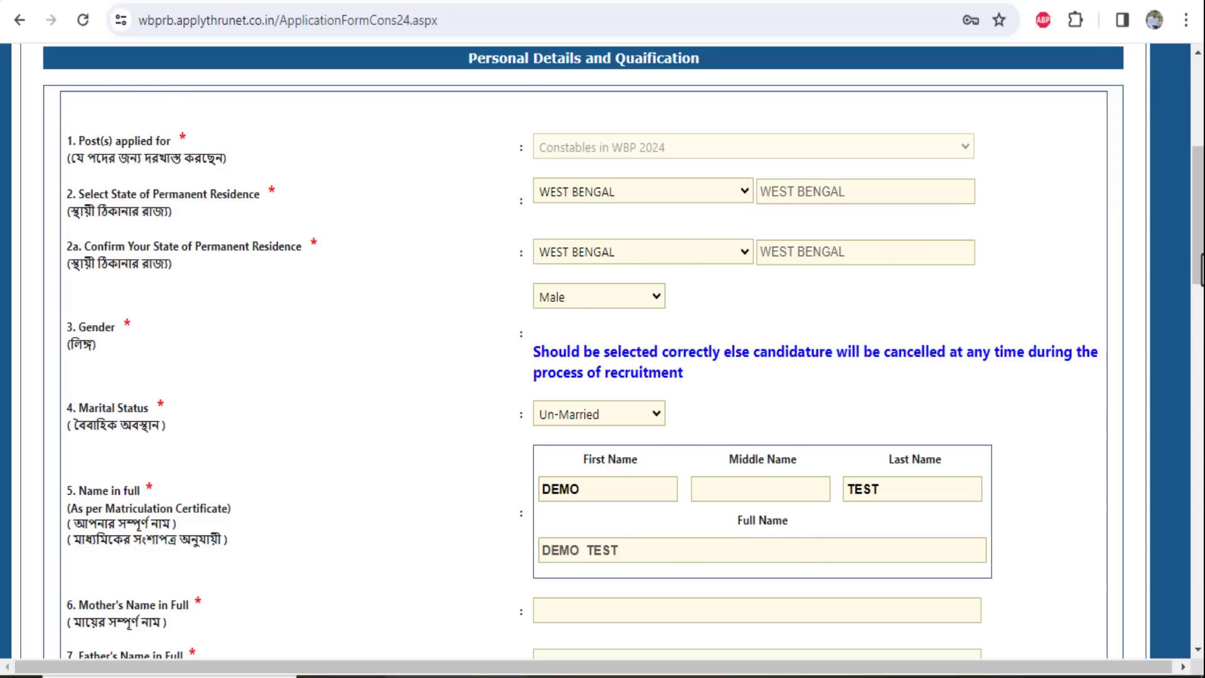
drag(1200, 270, 1200, 389)
click(638, 97)
- Enter the mother's name, accept the suggested father's name, and leave the husband's name empty
text(TEST DEMO)
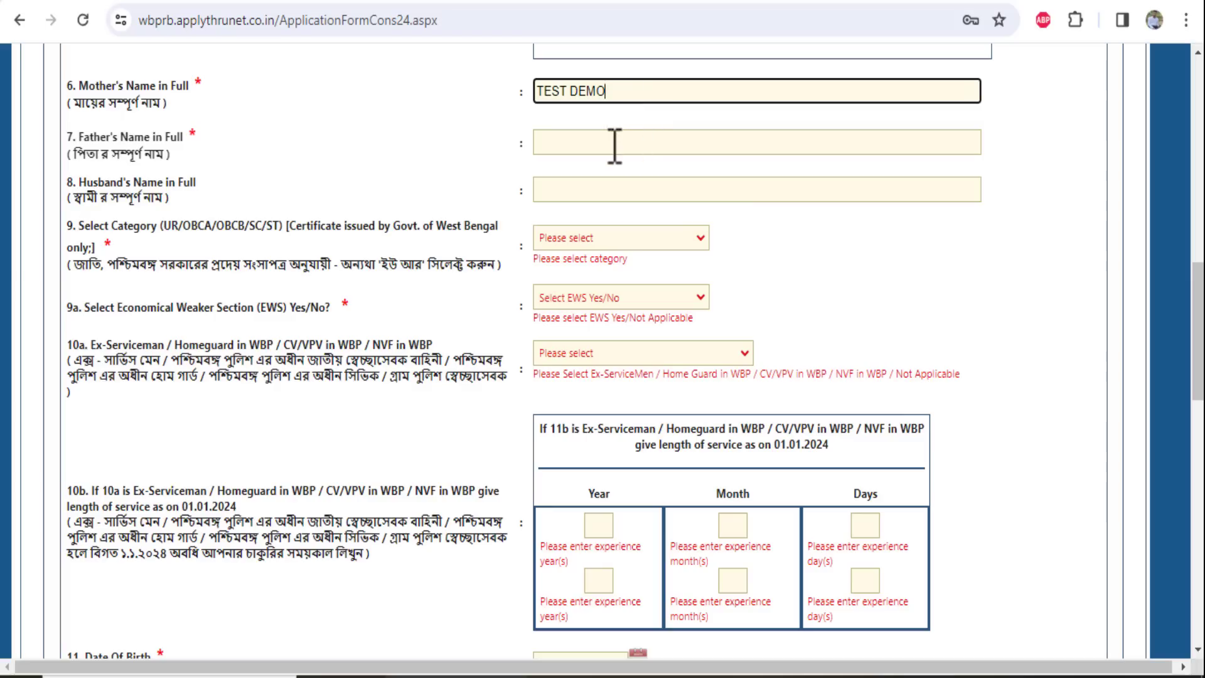
click(614, 146)
click(661, 183)
click(446, 134)
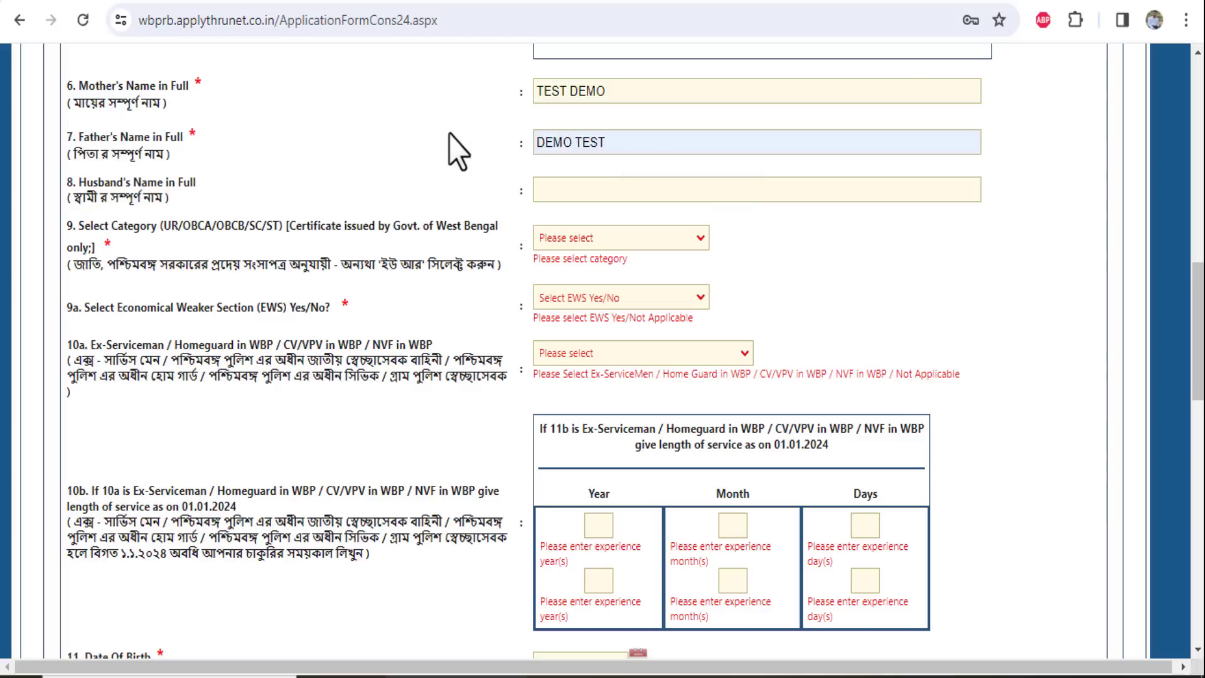
click(586, 192)
text(DEM)
key(BackSpace)
key(BackSpace)
key(BackSpace)
click(509, 159)
- Set category to SCHEDULED CASTE and EWS to Not Applicable
click(586, 242)
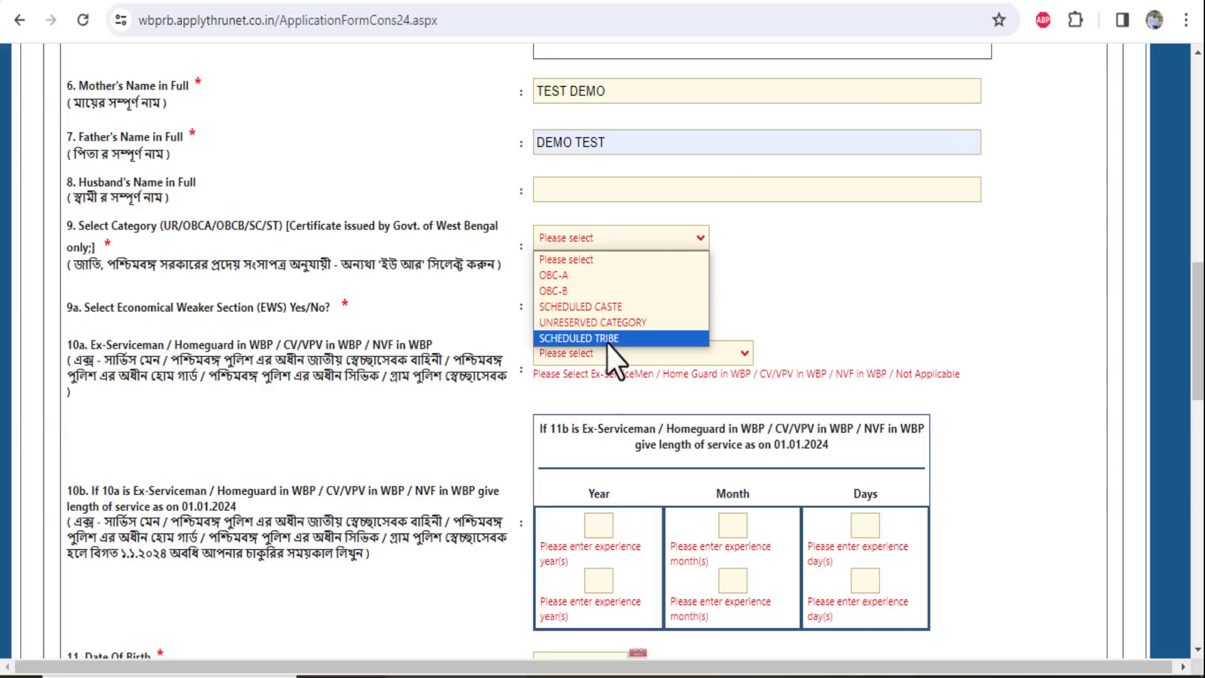
click(579, 308)
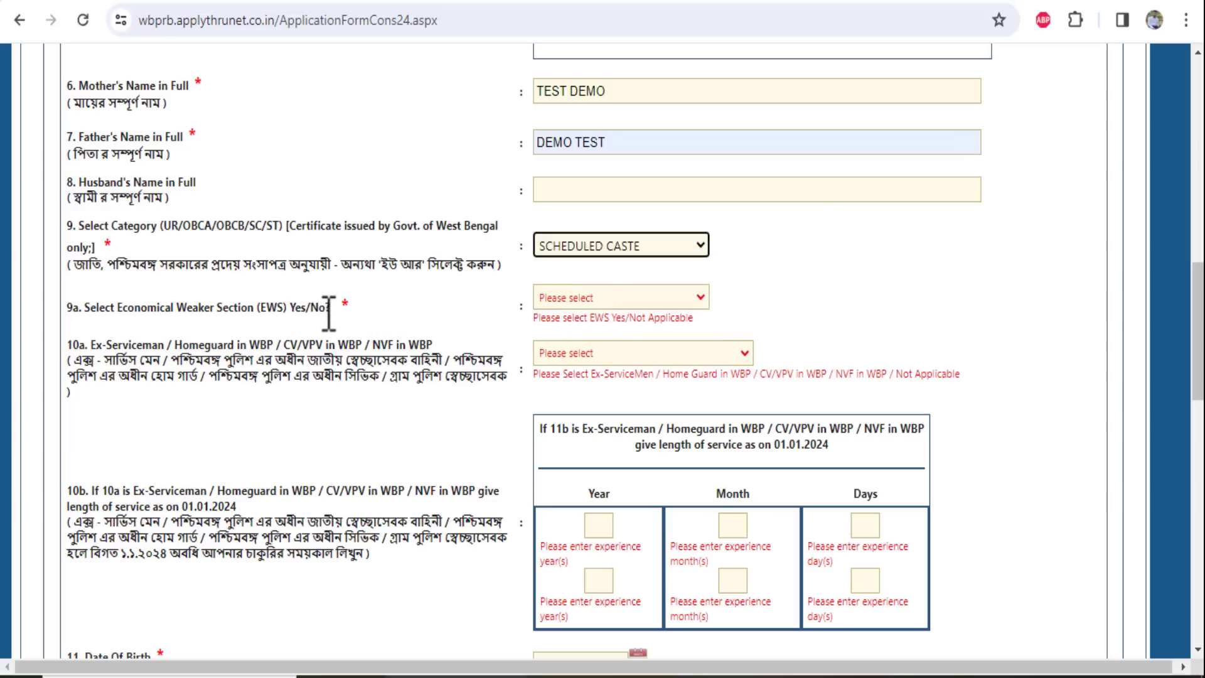
click(567, 298)
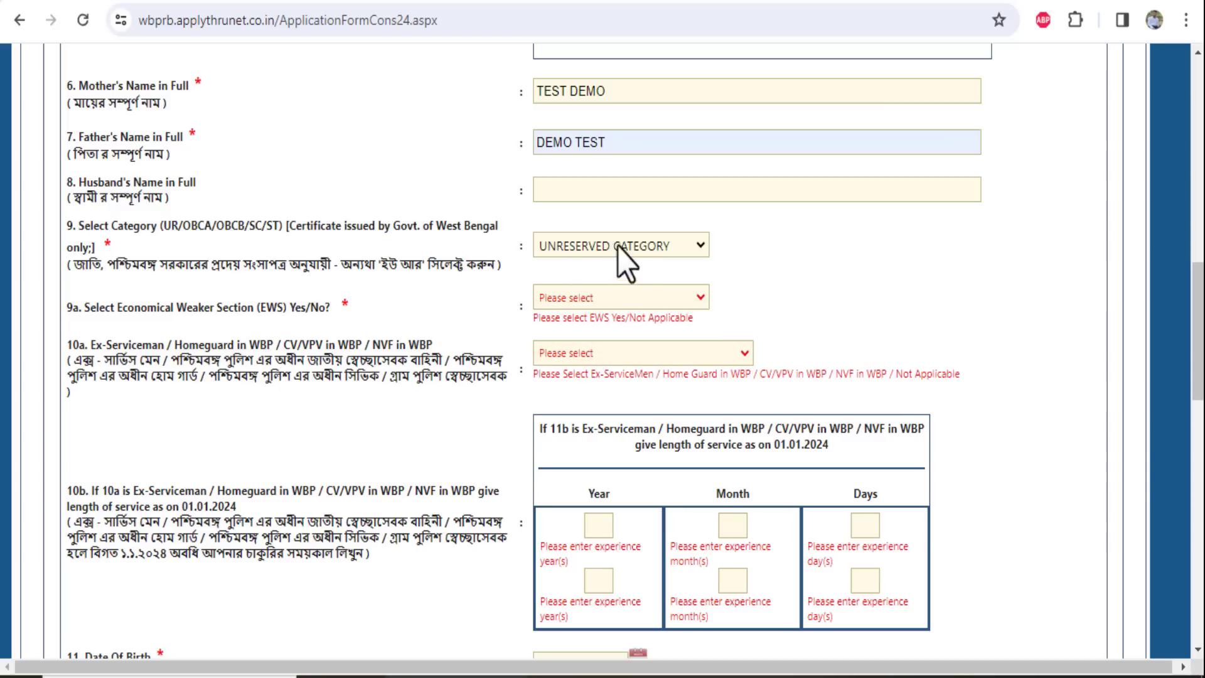
click(620, 246)
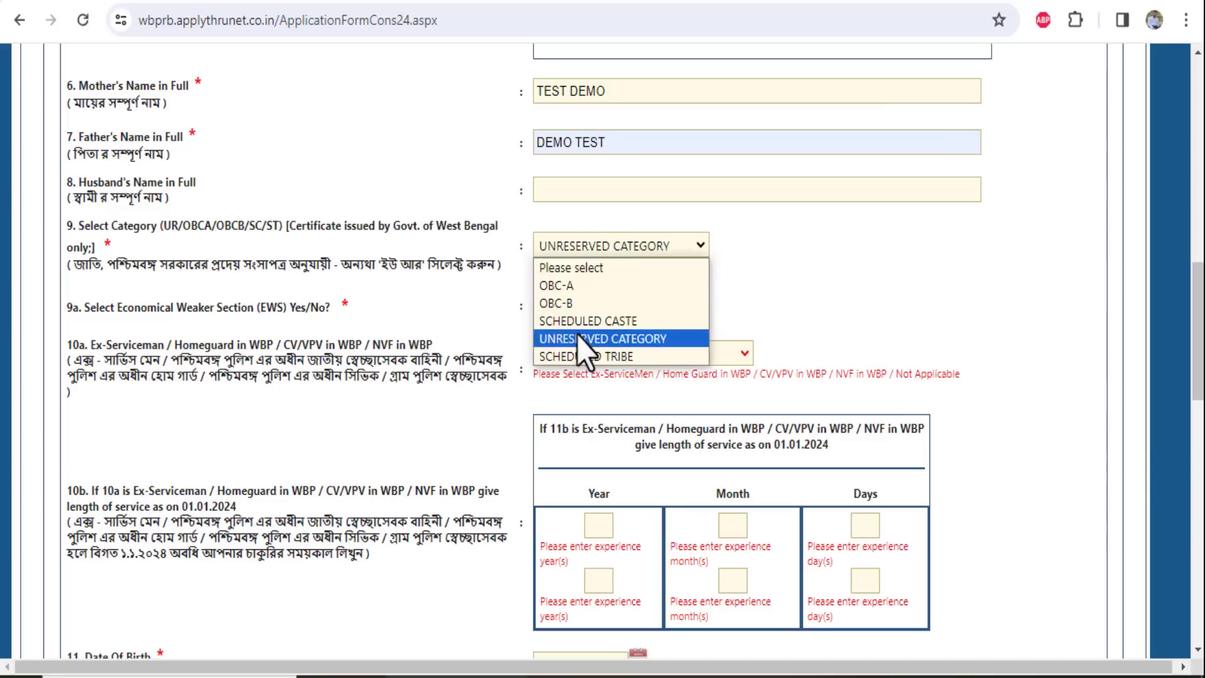
click(605, 339)
click(670, 303)
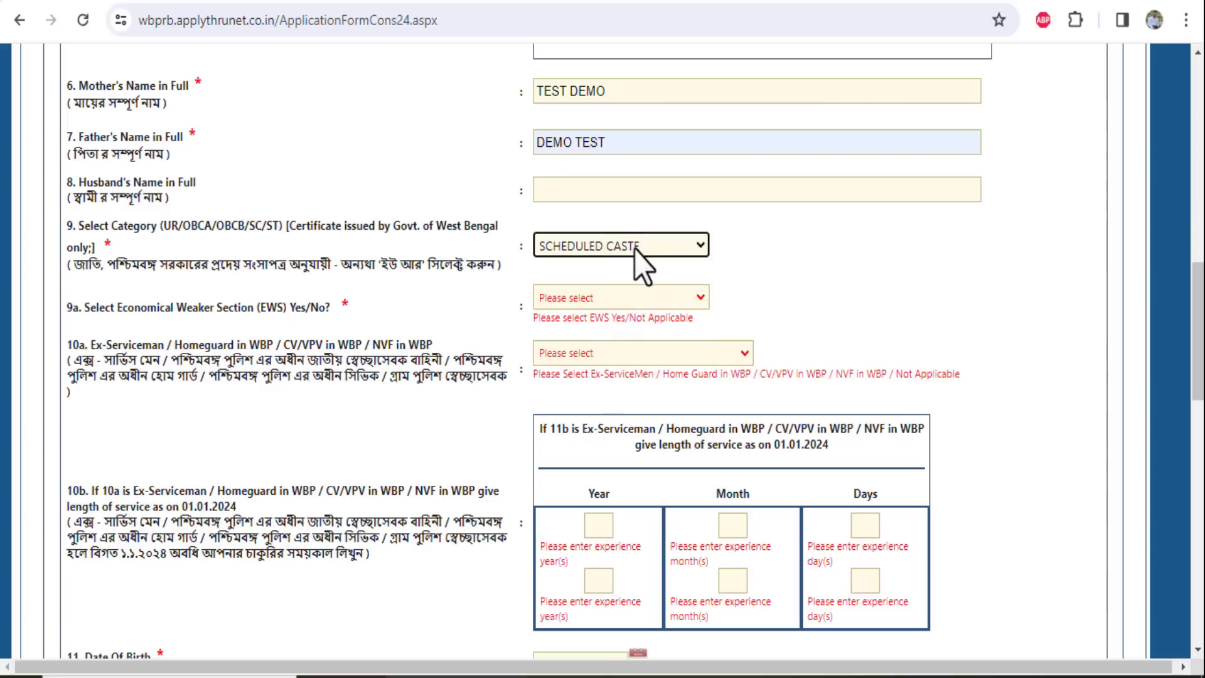
click(635, 250)
click(605, 320)
click(602, 296)
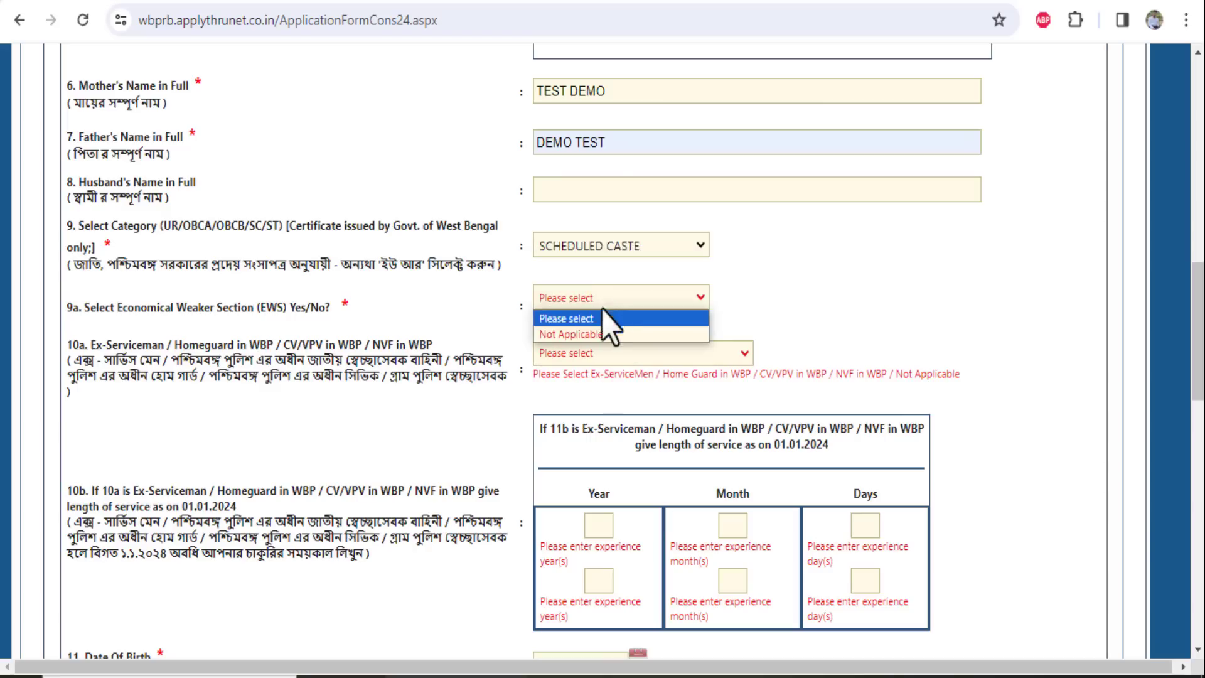
click(591, 334)
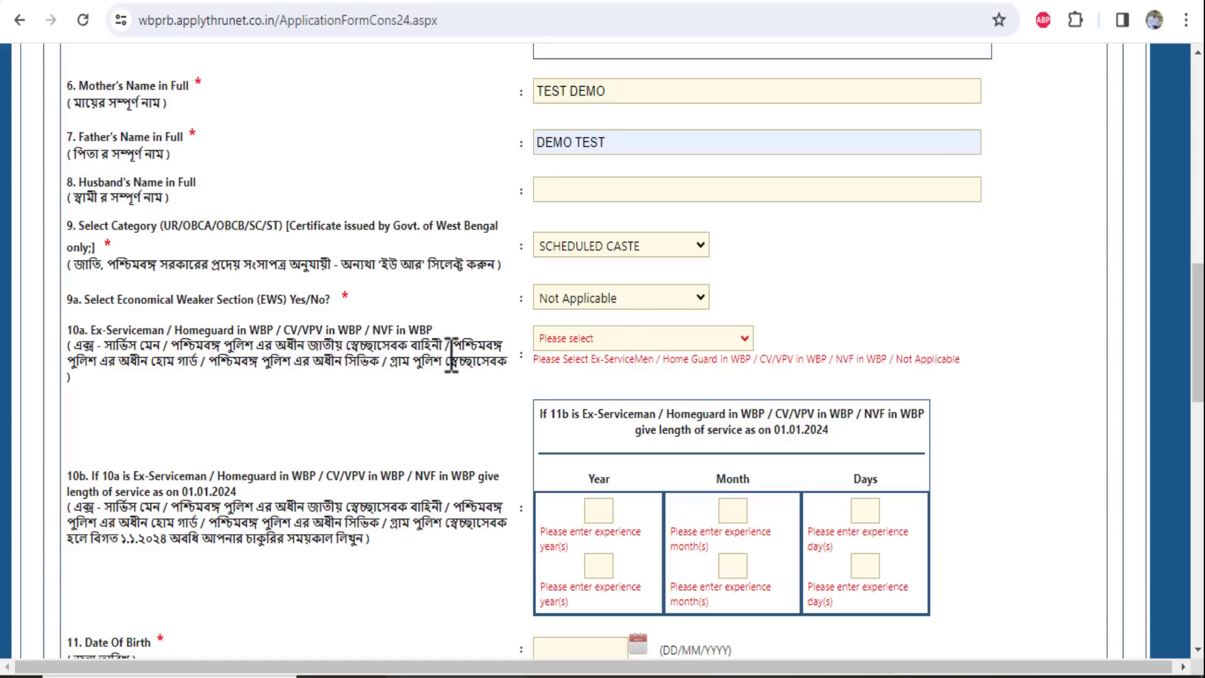
- Set the ex-serviceman / home guard status to Not Applicable
click(611, 338)
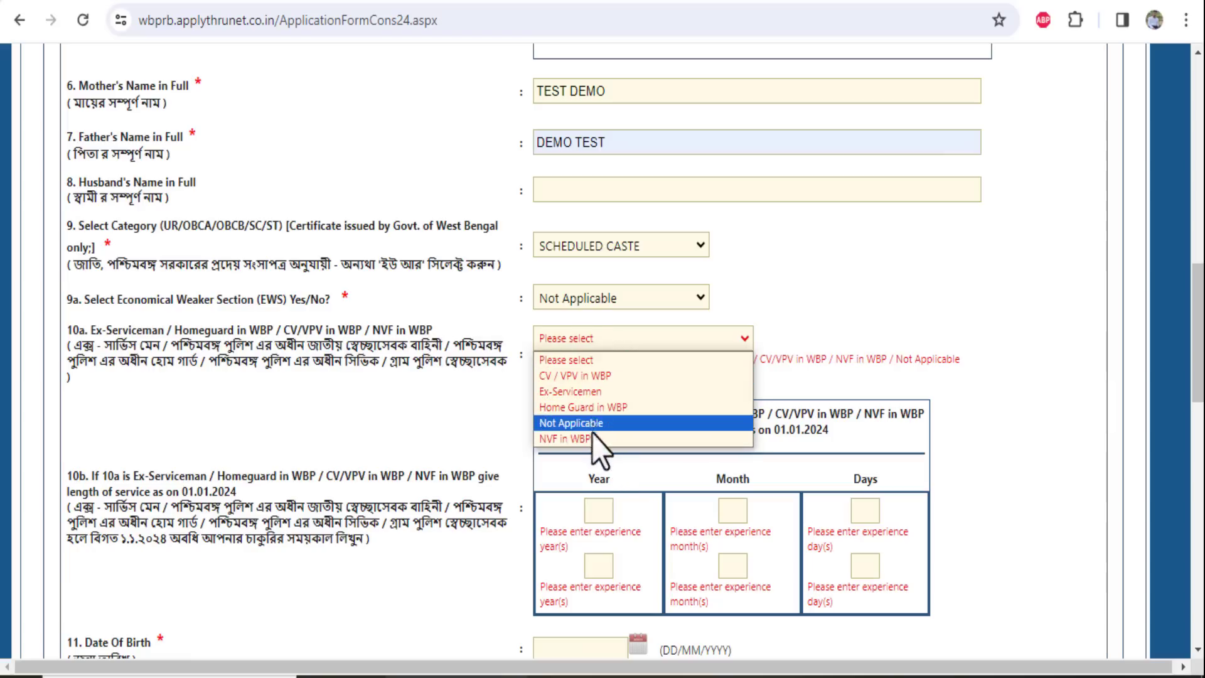
key(Up)
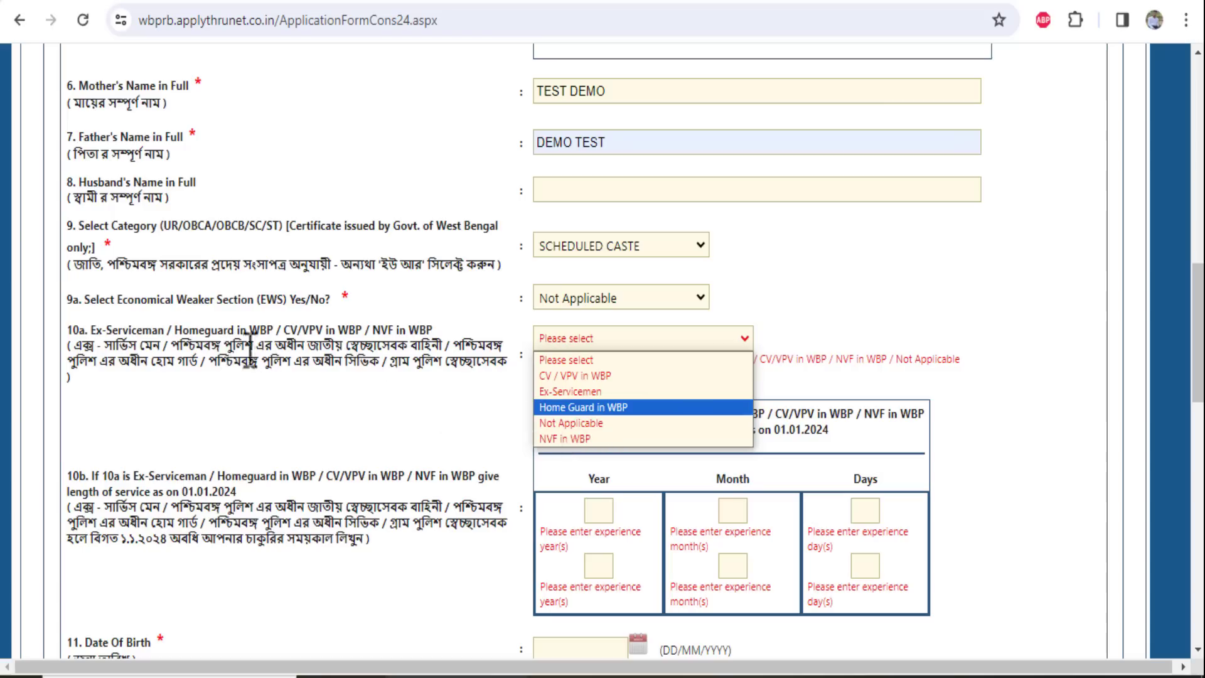
click(556, 423)
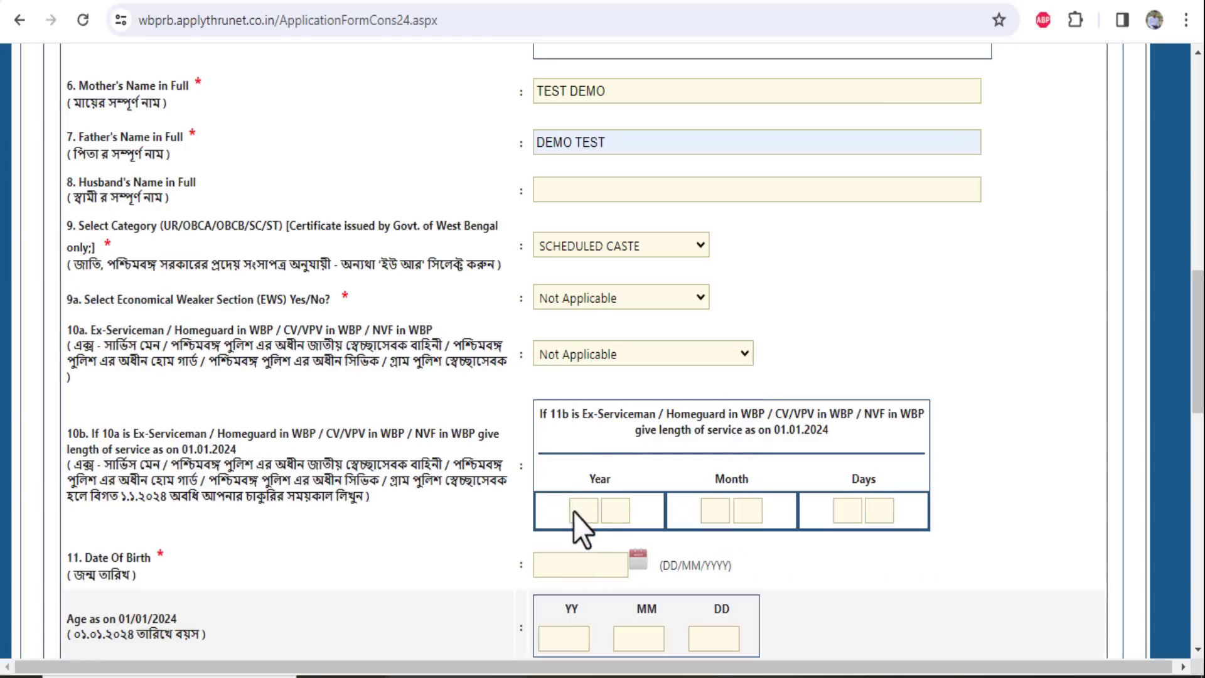
click(588, 361)
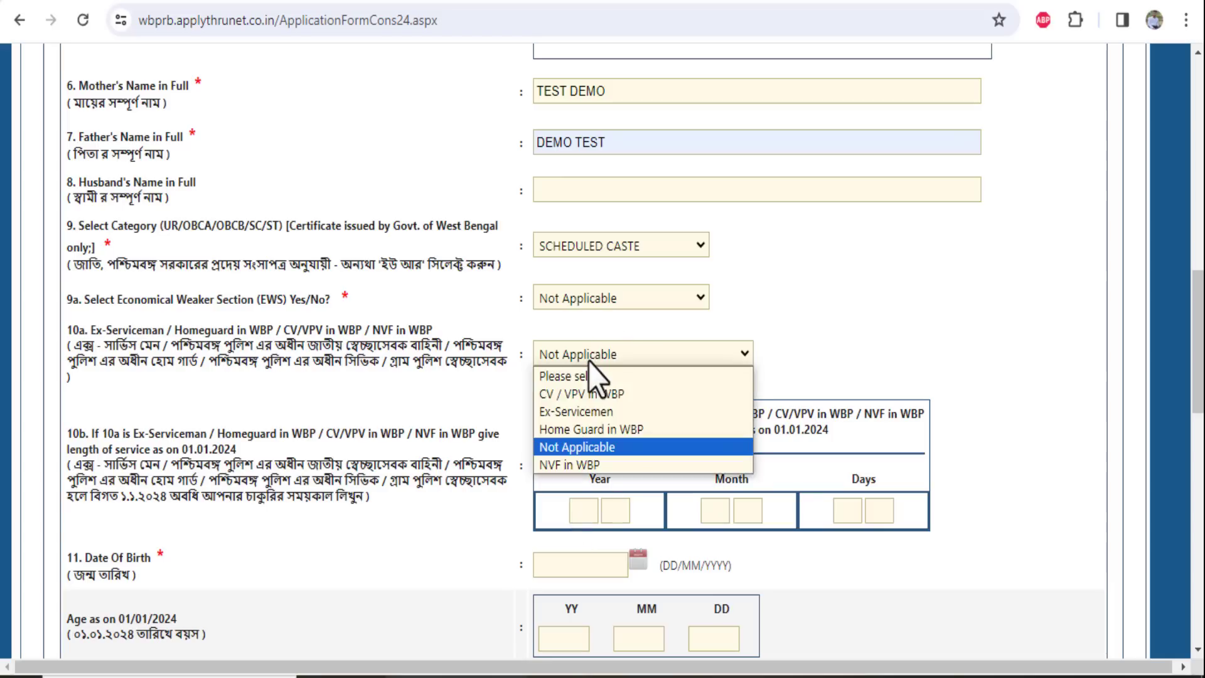
click(588, 362)
click(589, 511)
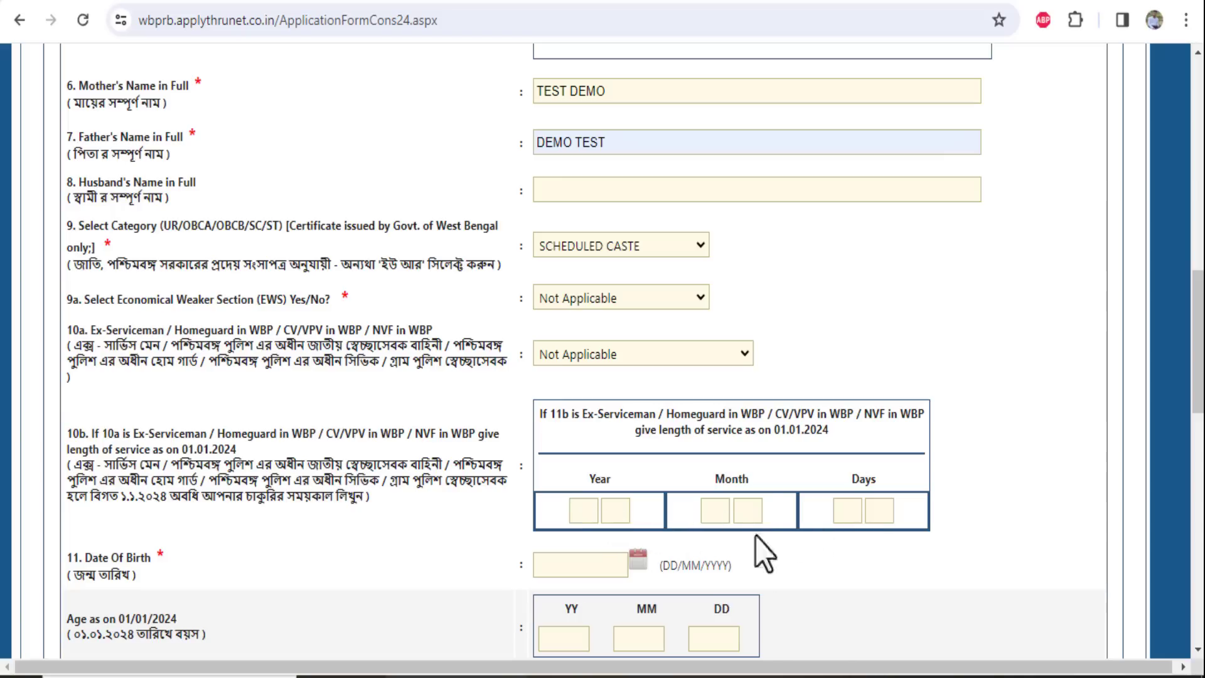
- Pick 1 January 2004 as the date of birth, auto-filling age as 20 years
click(637, 556)
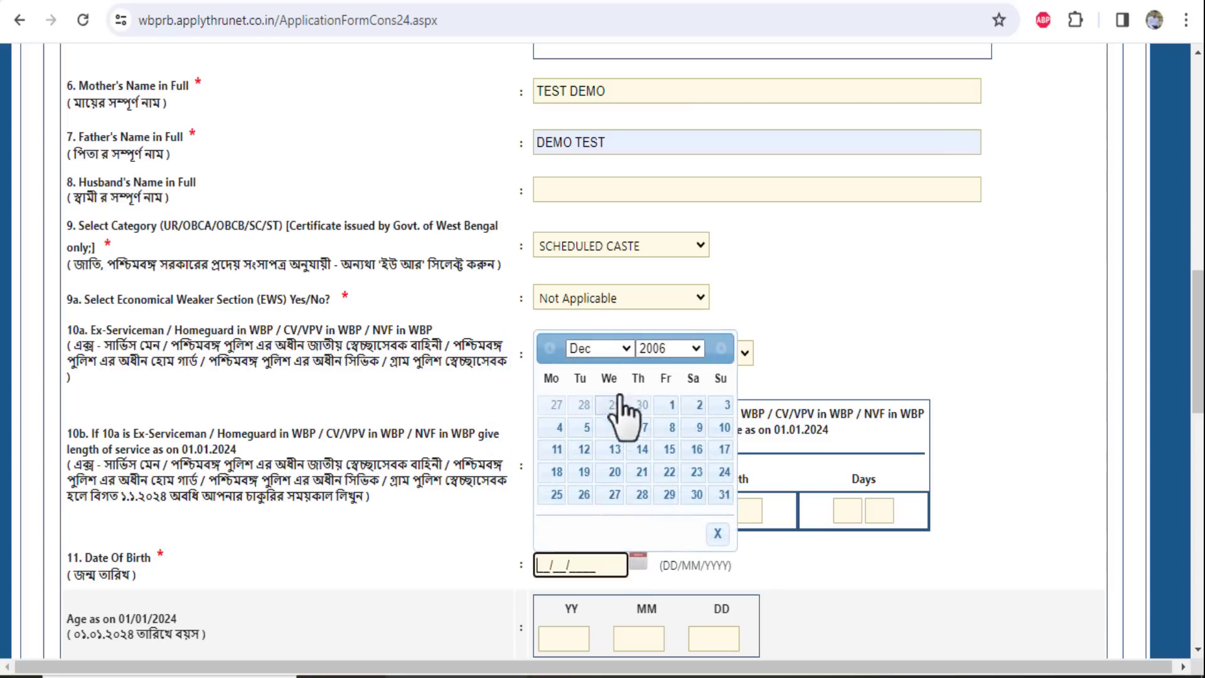
click(657, 348)
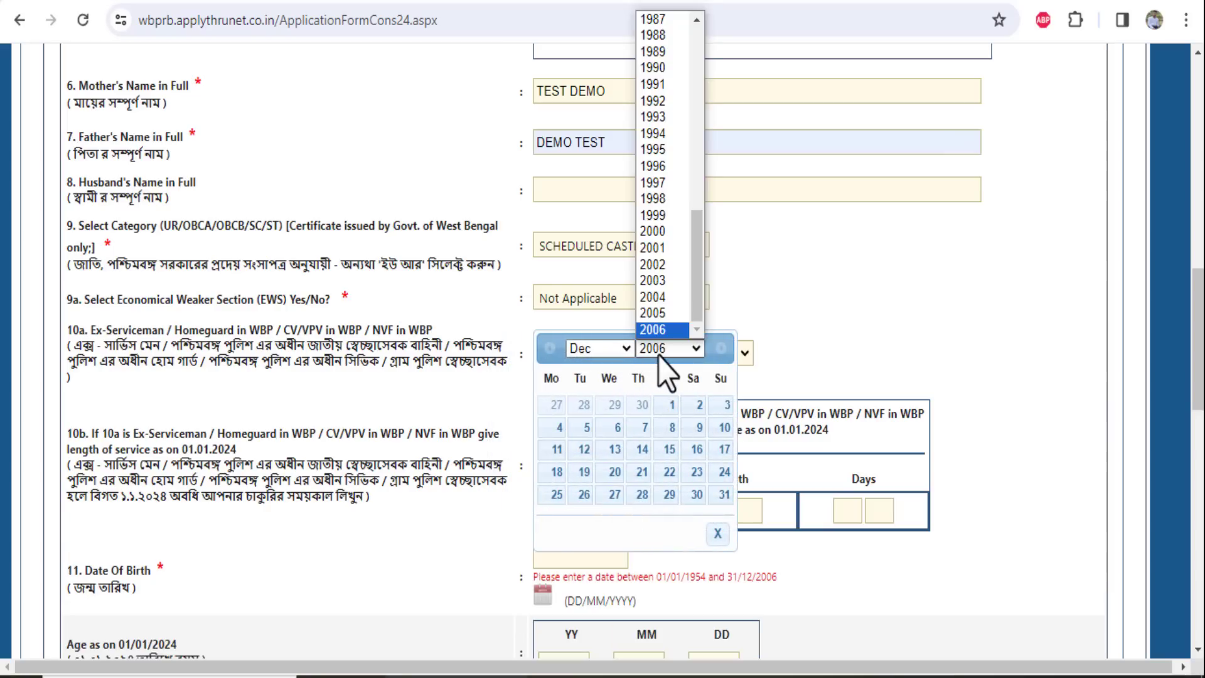
click(667, 297)
click(608, 349)
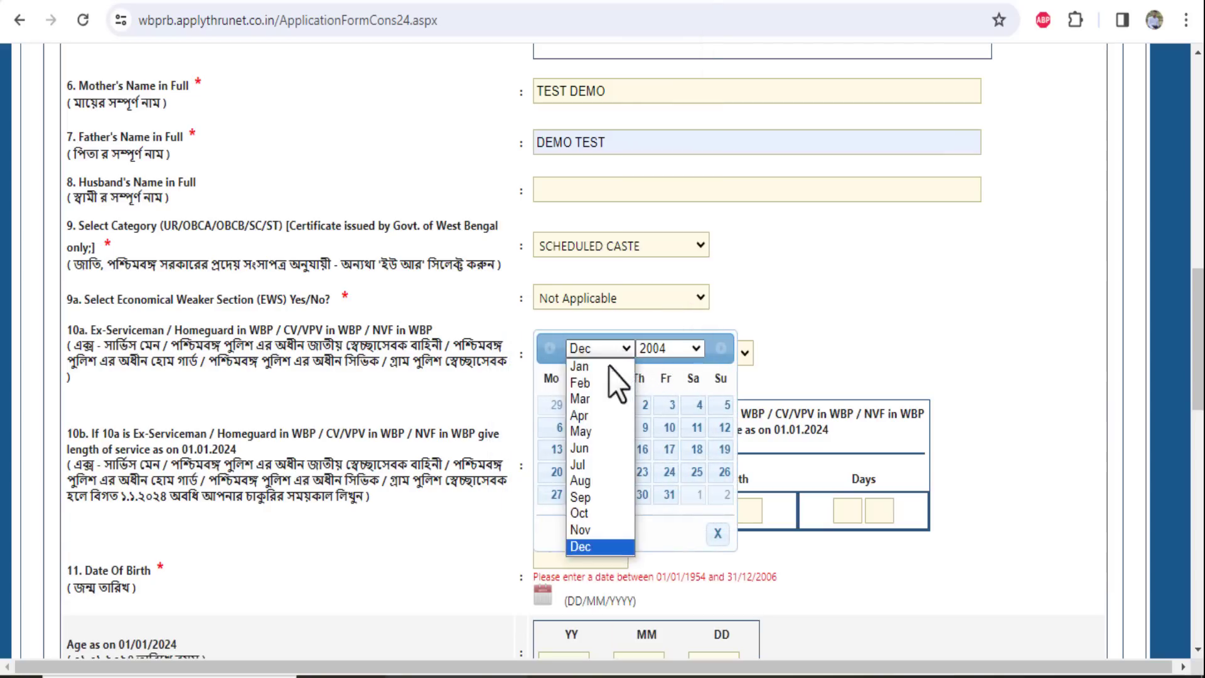
click(599, 367)
click(642, 404)
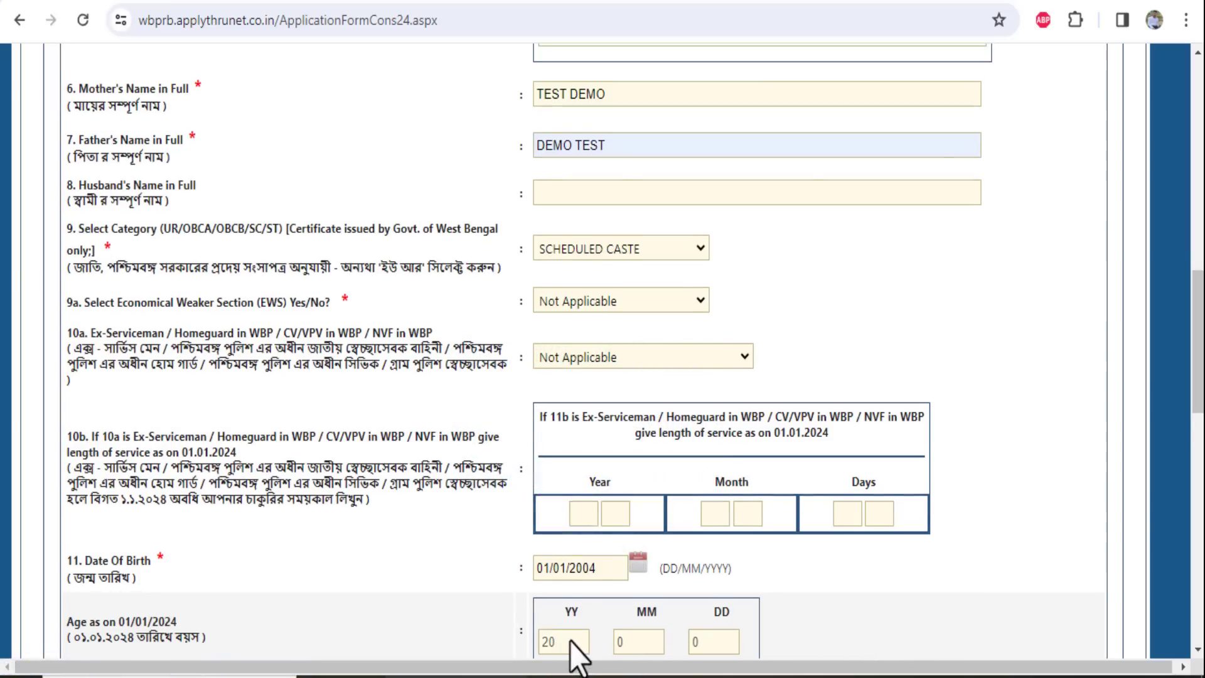
scroll(408, 162, down, 10)
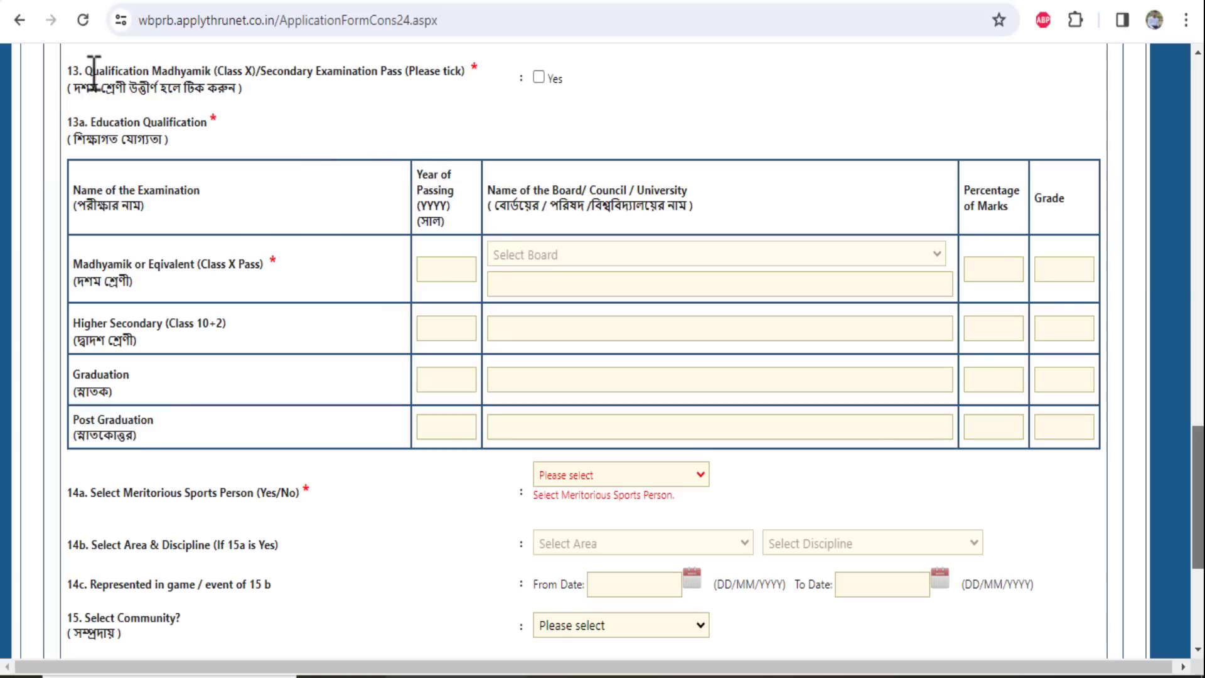
- Fill the Madhyamik row: West Bengal Board of Secondary Education, passed 2014, 58 percent
drag(94, 68, 284, 78)
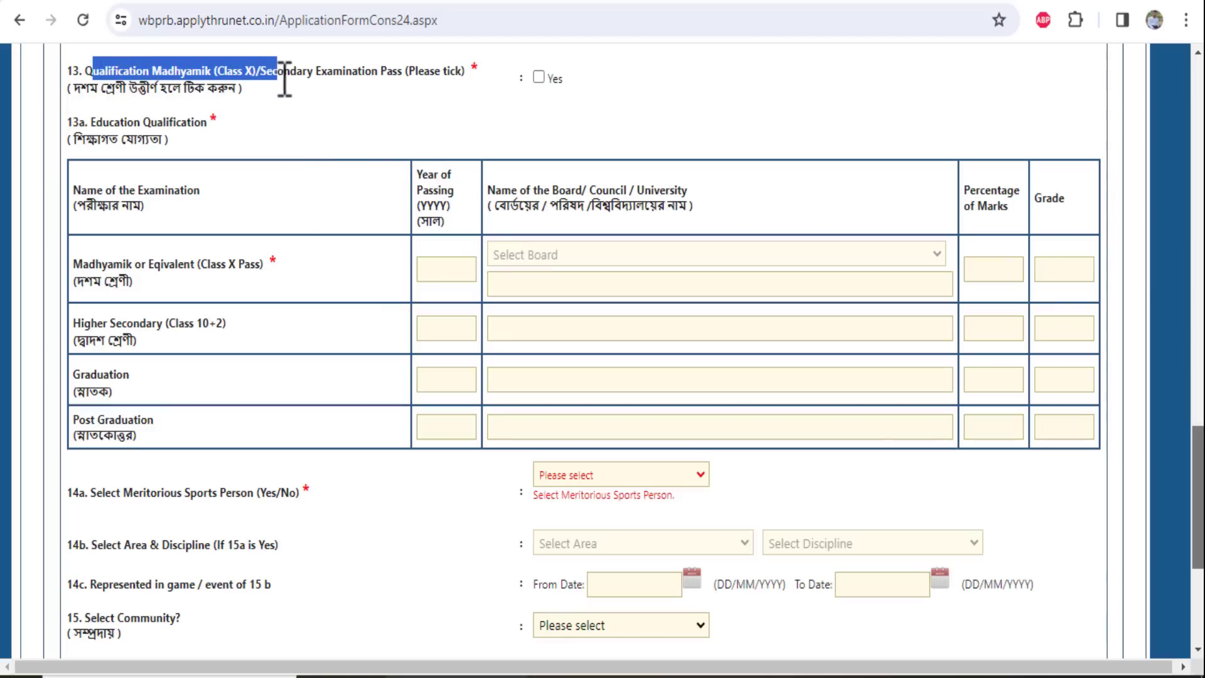
click(278, 80)
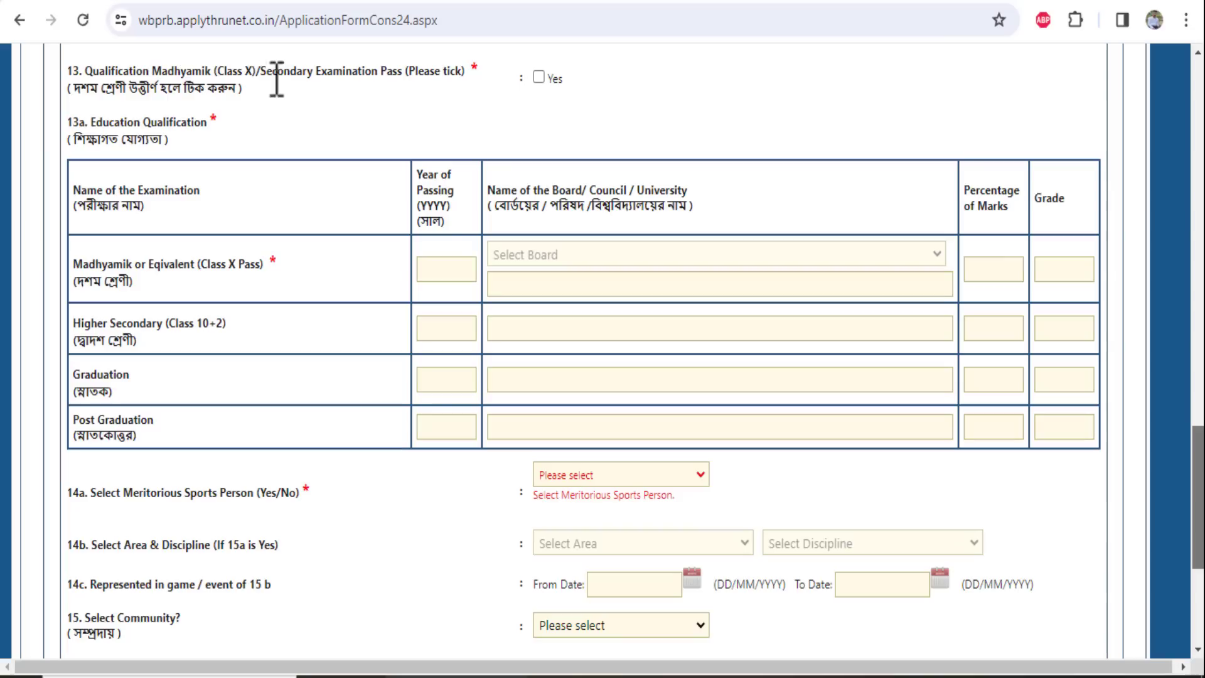
click(539, 77)
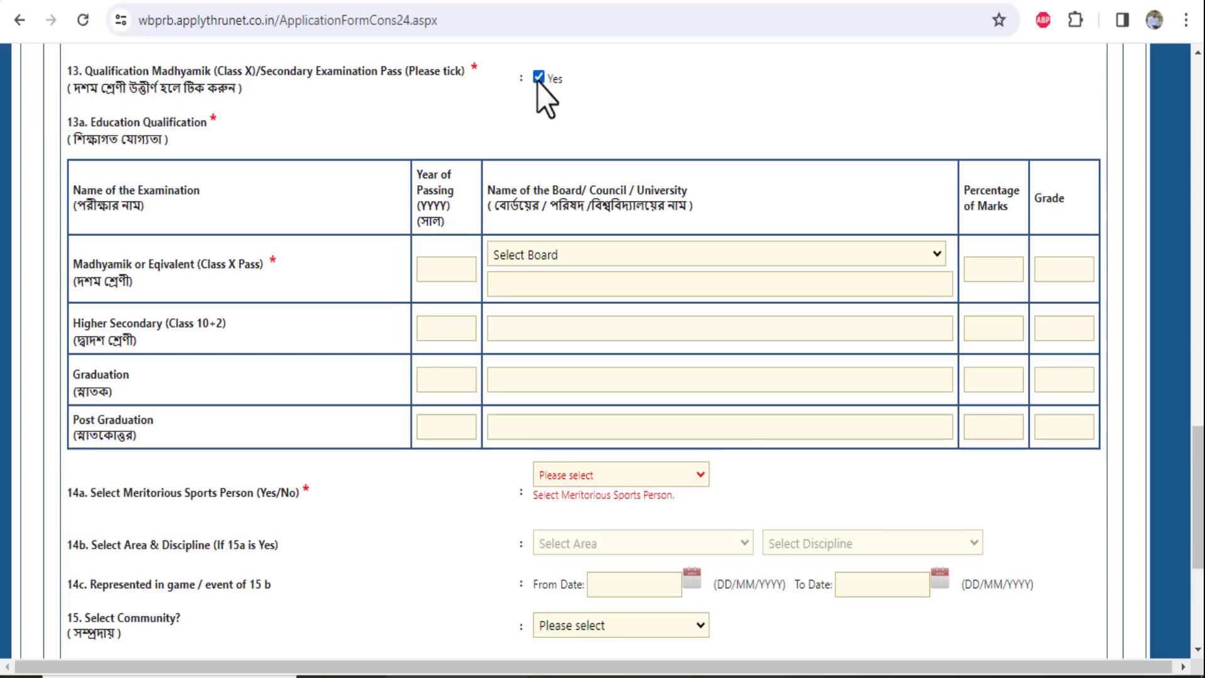
click(541, 255)
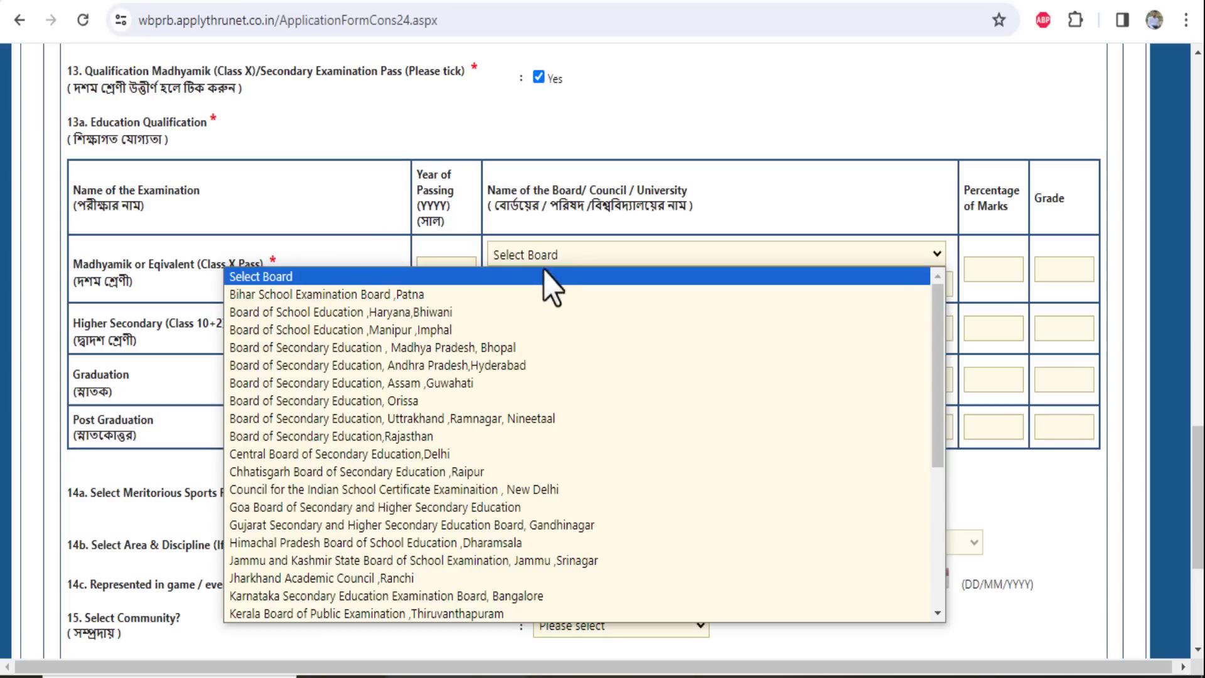
scroll(498, 364, down, 3)
scroll(498, 371, down, 2)
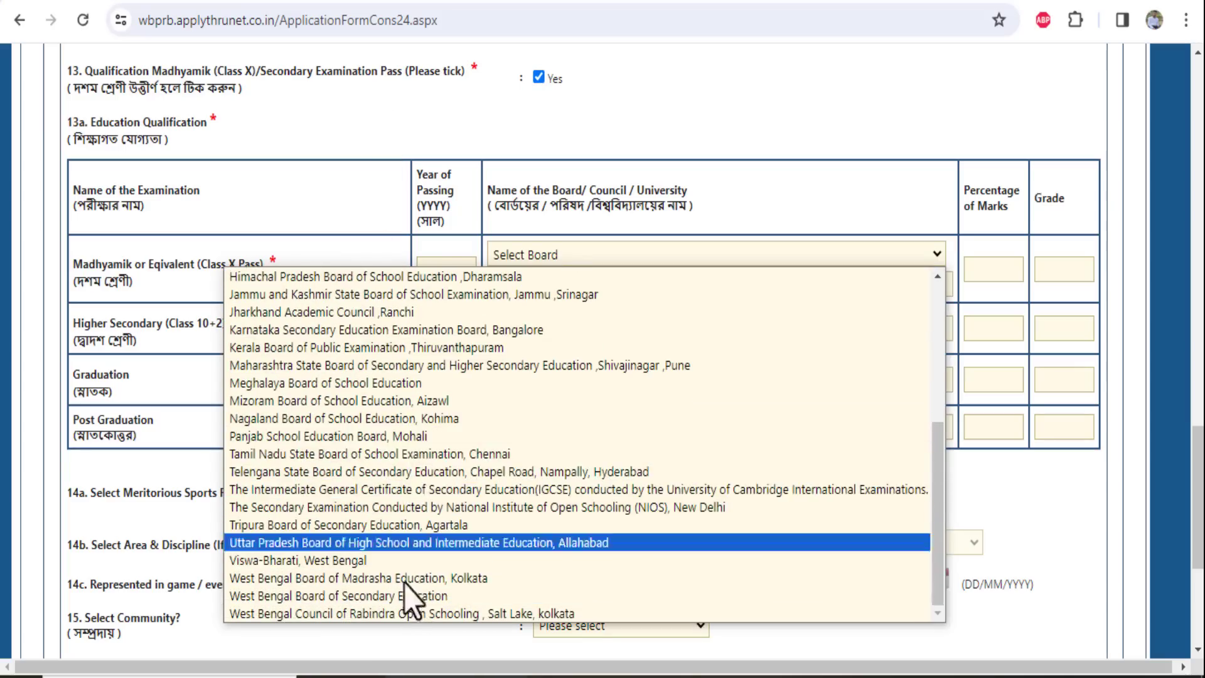
click(398, 596)
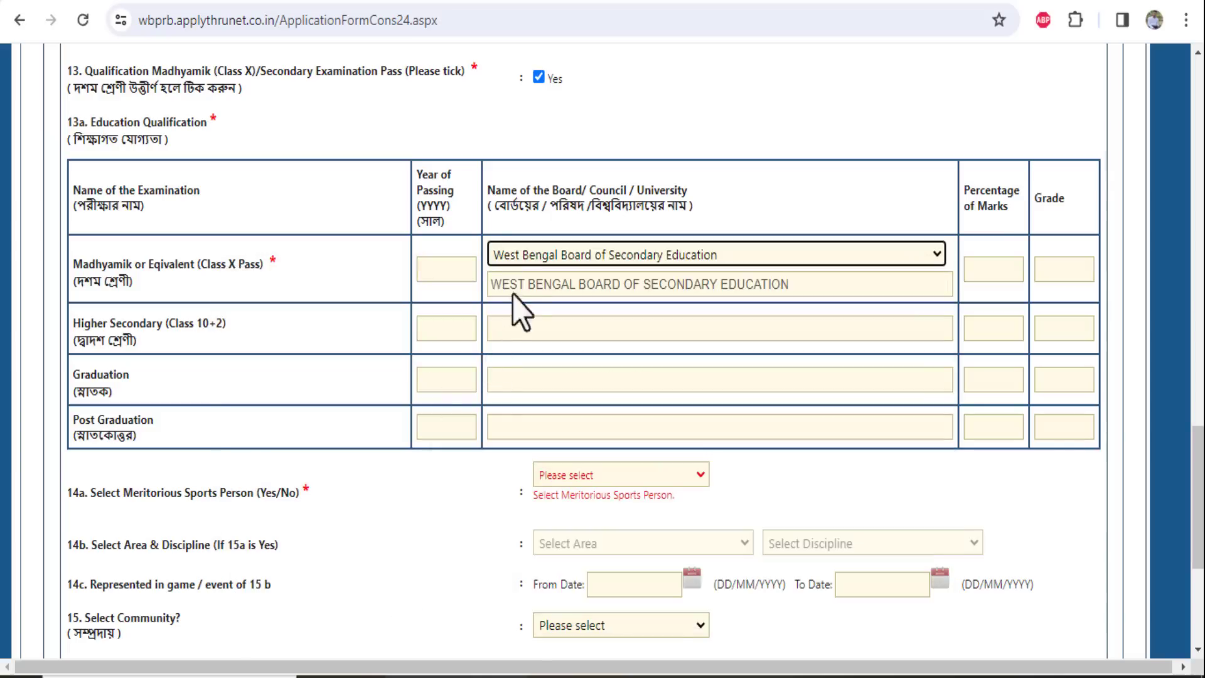
click(457, 270)
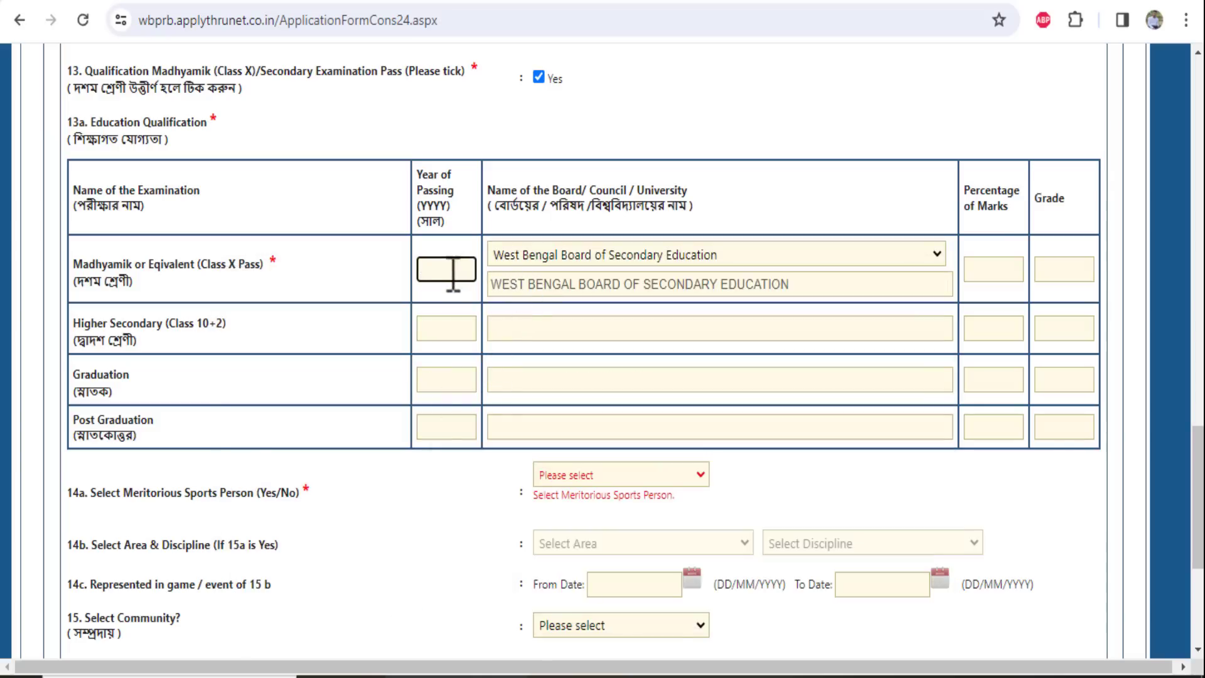
text(2014)
click(627, 157)
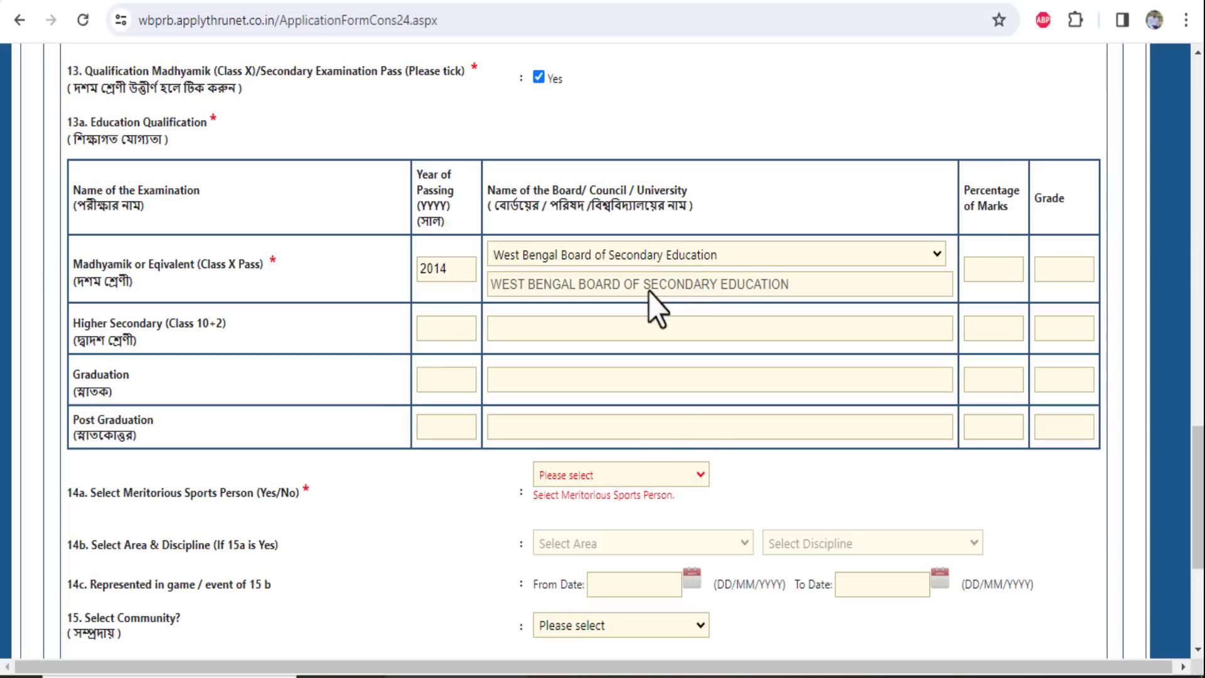
click(990, 264)
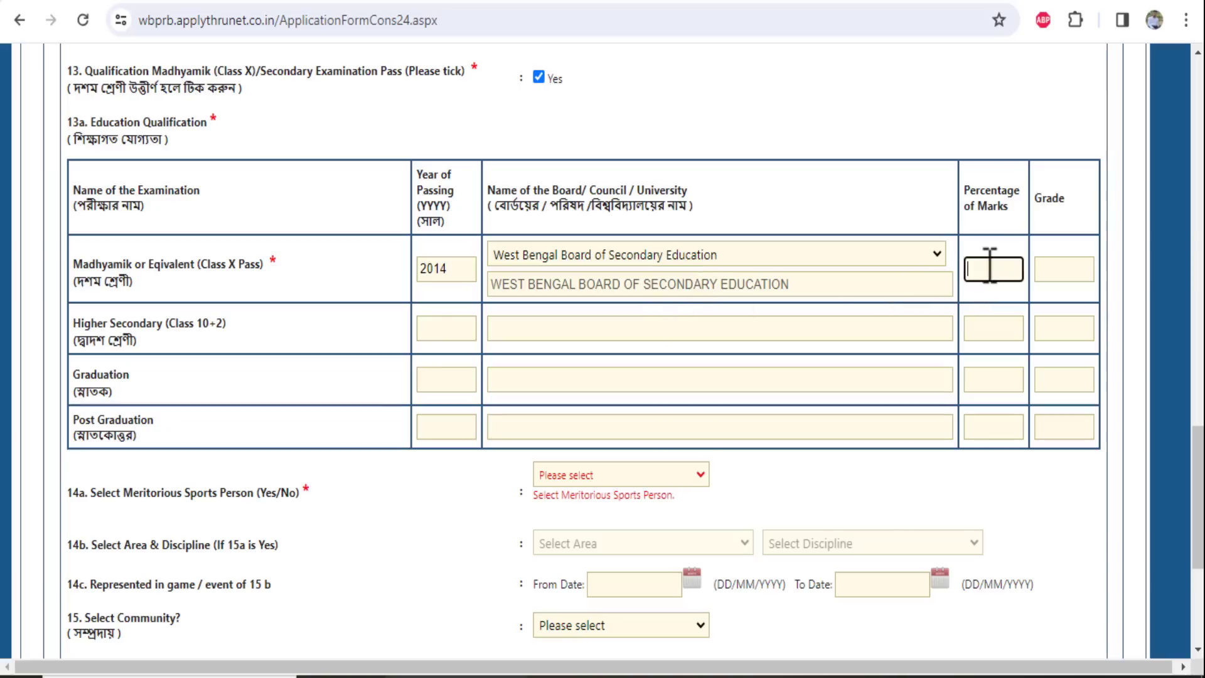
text(58)
click(950, 115)
- Fill the Higher Secondary row: 2016, West Bengal Council of Higher Secondary Education, 69 percent
click(421, 332)
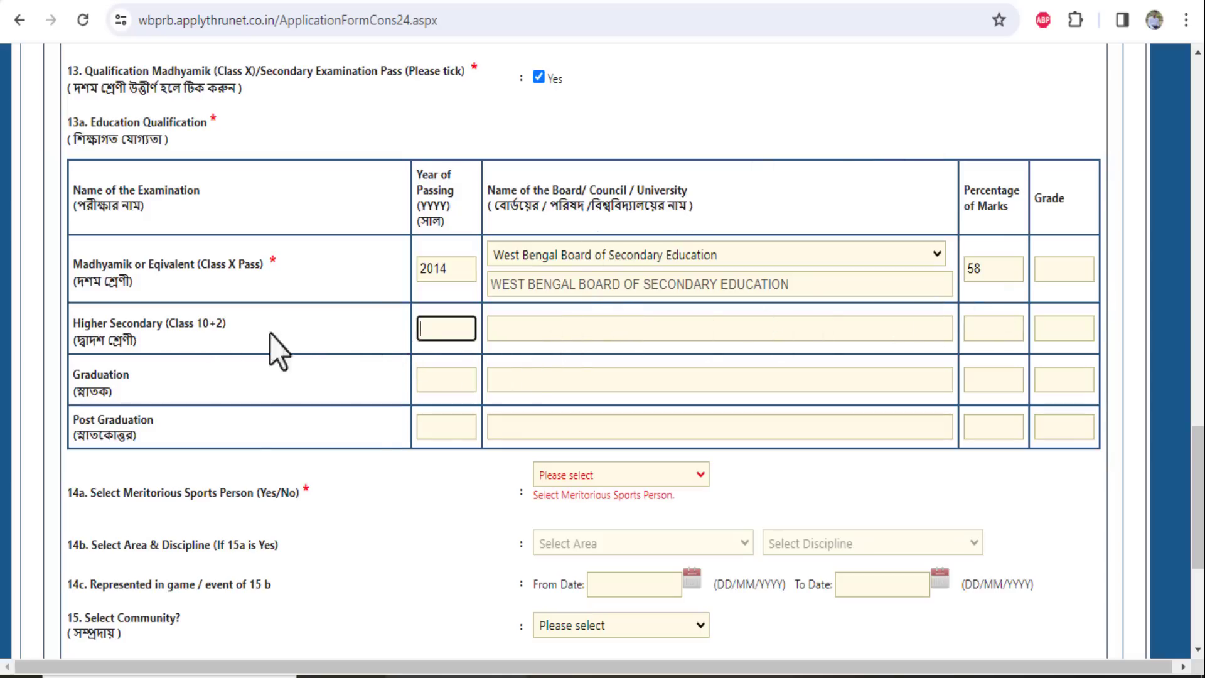
drag(83, 324, 147, 331)
click(172, 328)
click(433, 328)
text(2016)
click(551, 330)
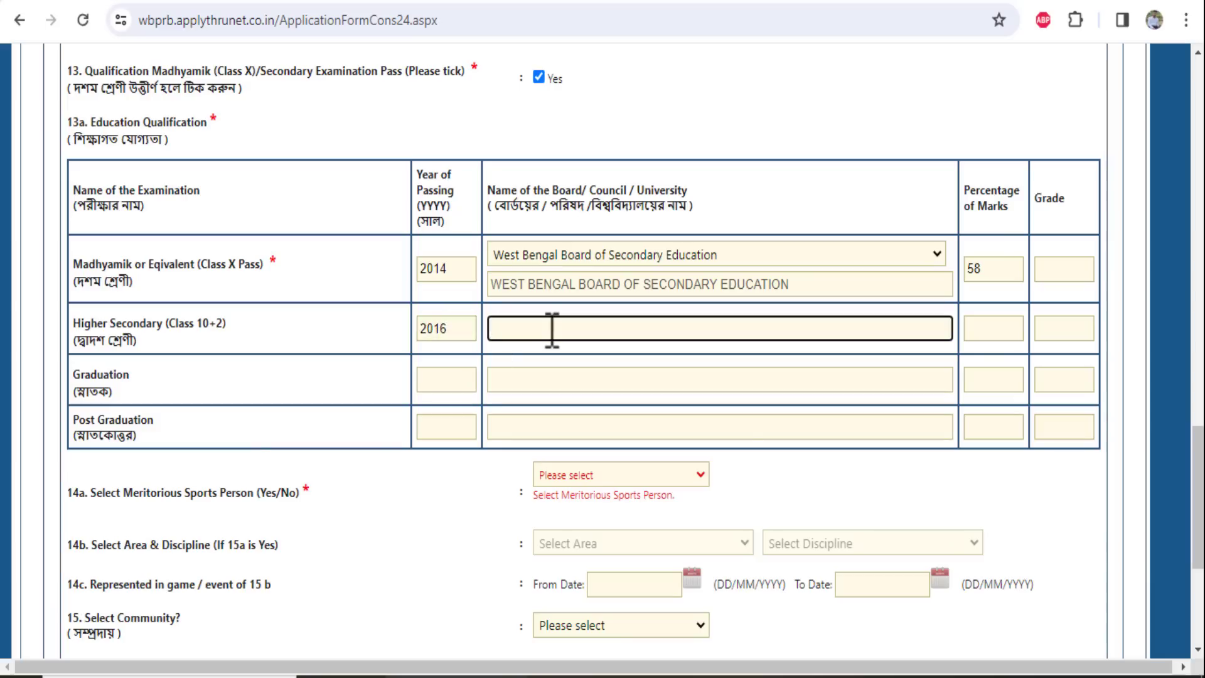
text(WES)
key(Down)
key(Return)
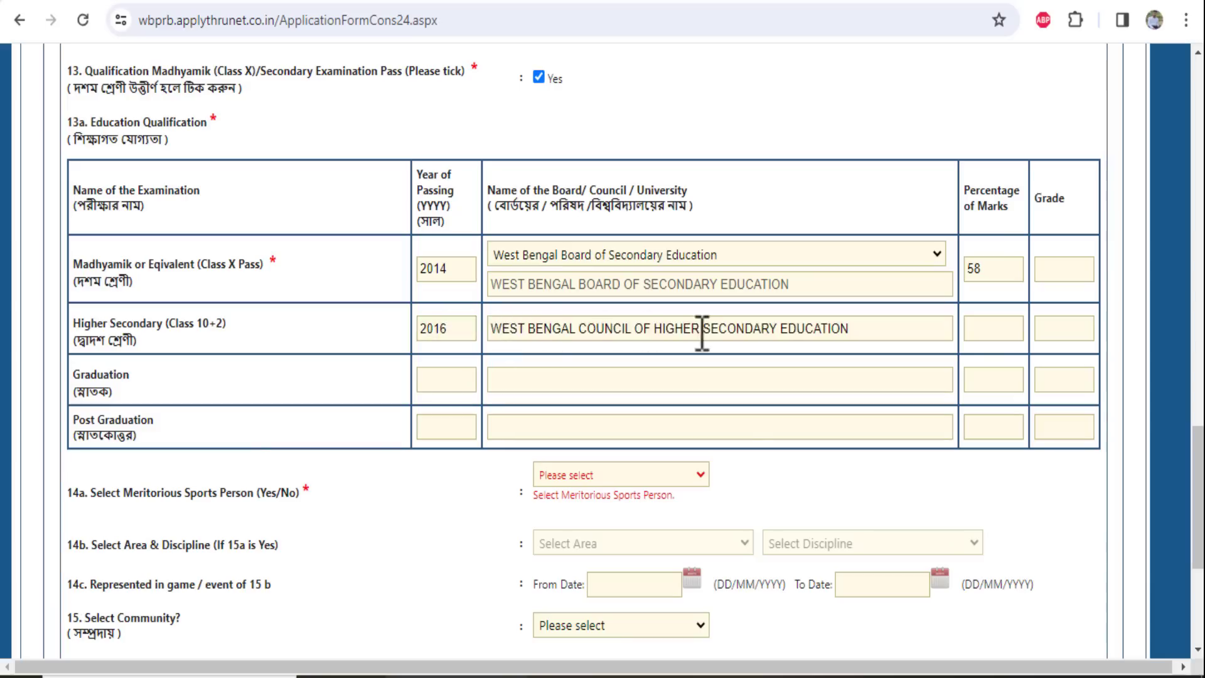
drag(863, 333, 484, 333)
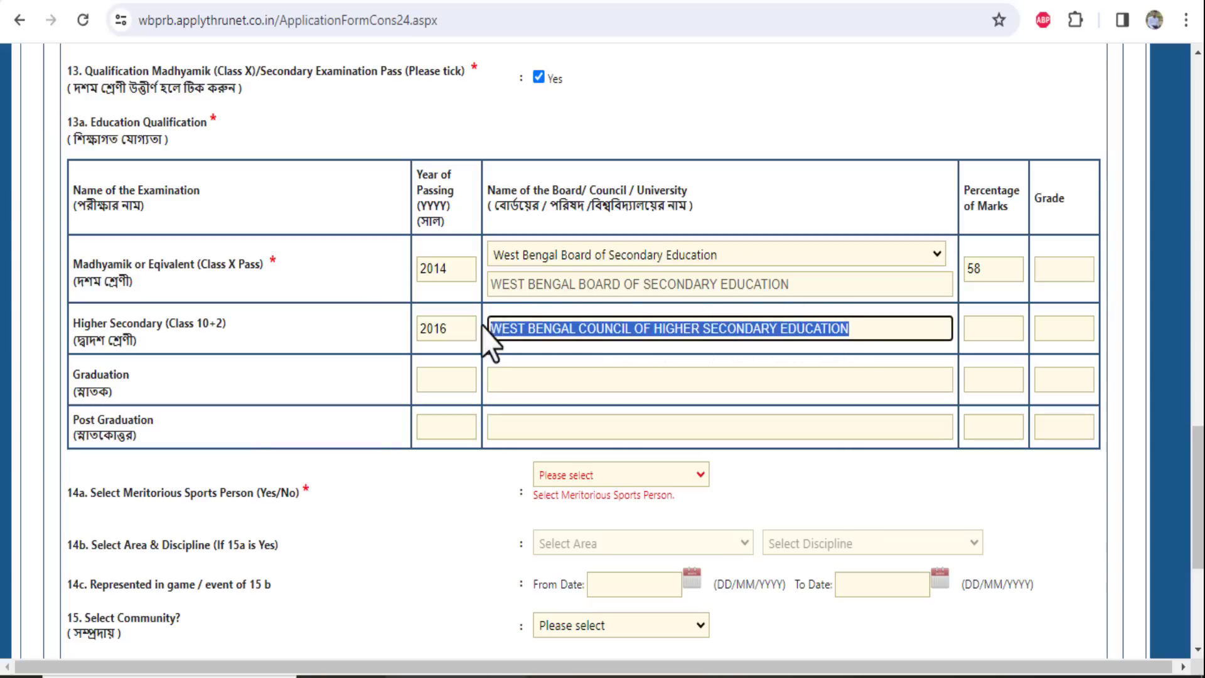
click(851, 333)
click(995, 333)
text(69)
click(1018, 495)
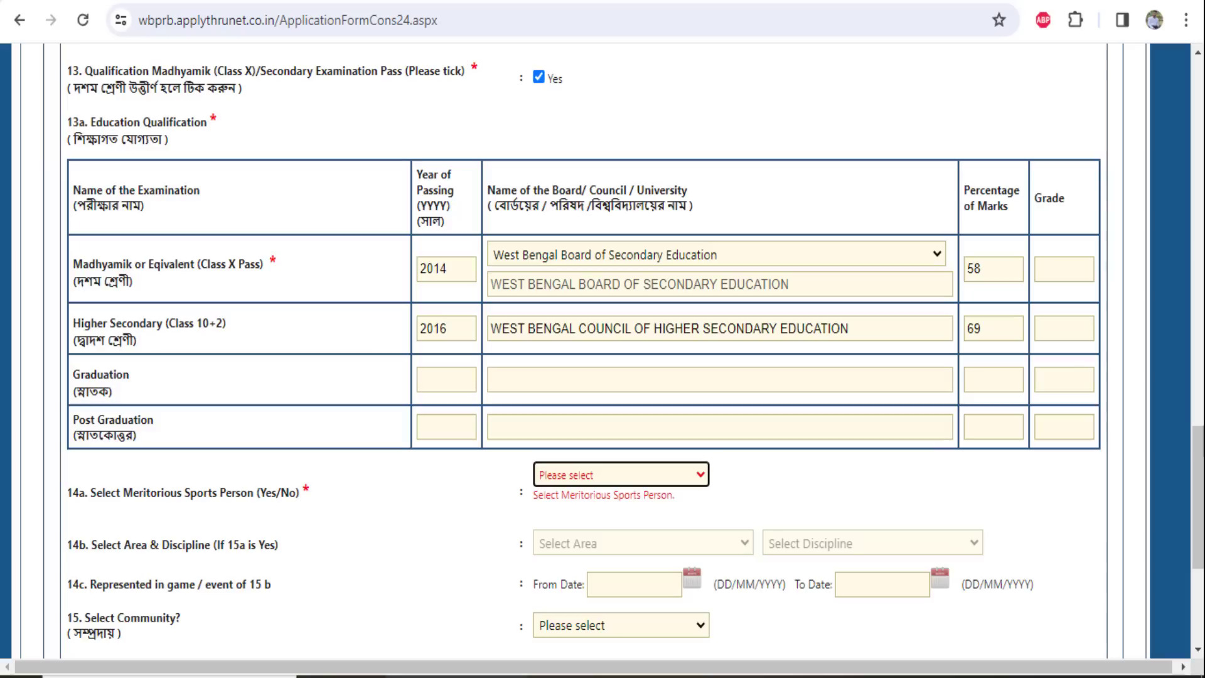
click(694, 422)
- Answer No to the meritorious sports person question
drag(96, 494, 251, 494)
click(317, 495)
click(570, 482)
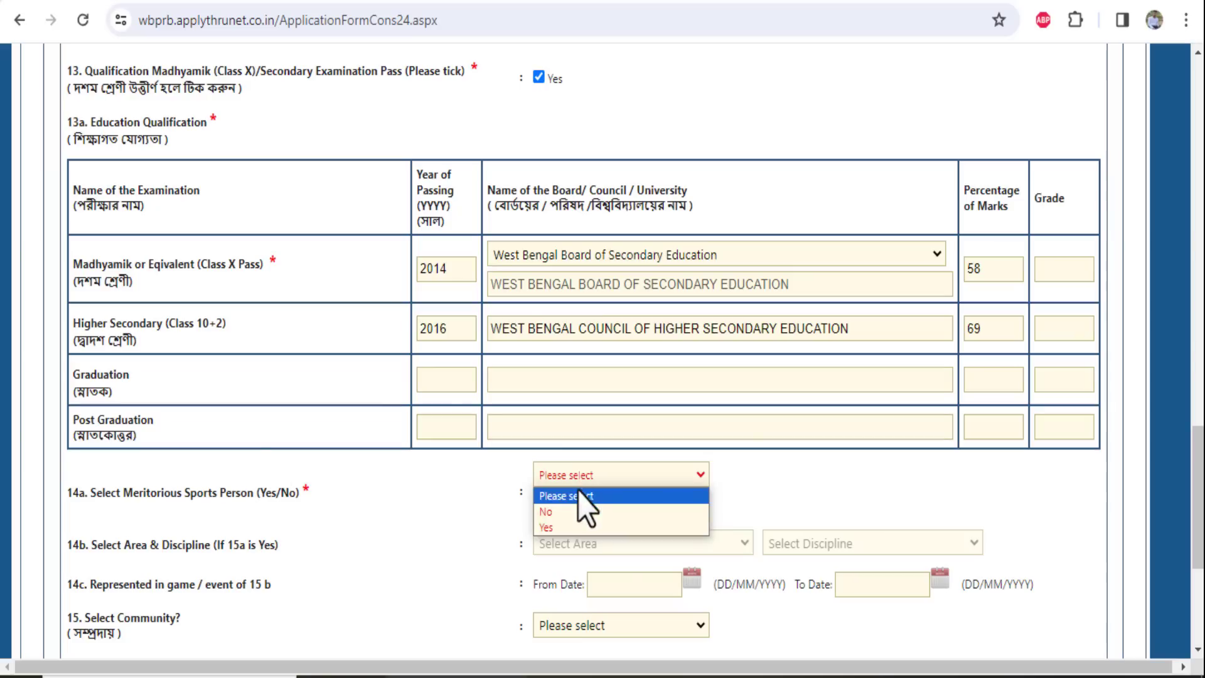
click(562, 514)
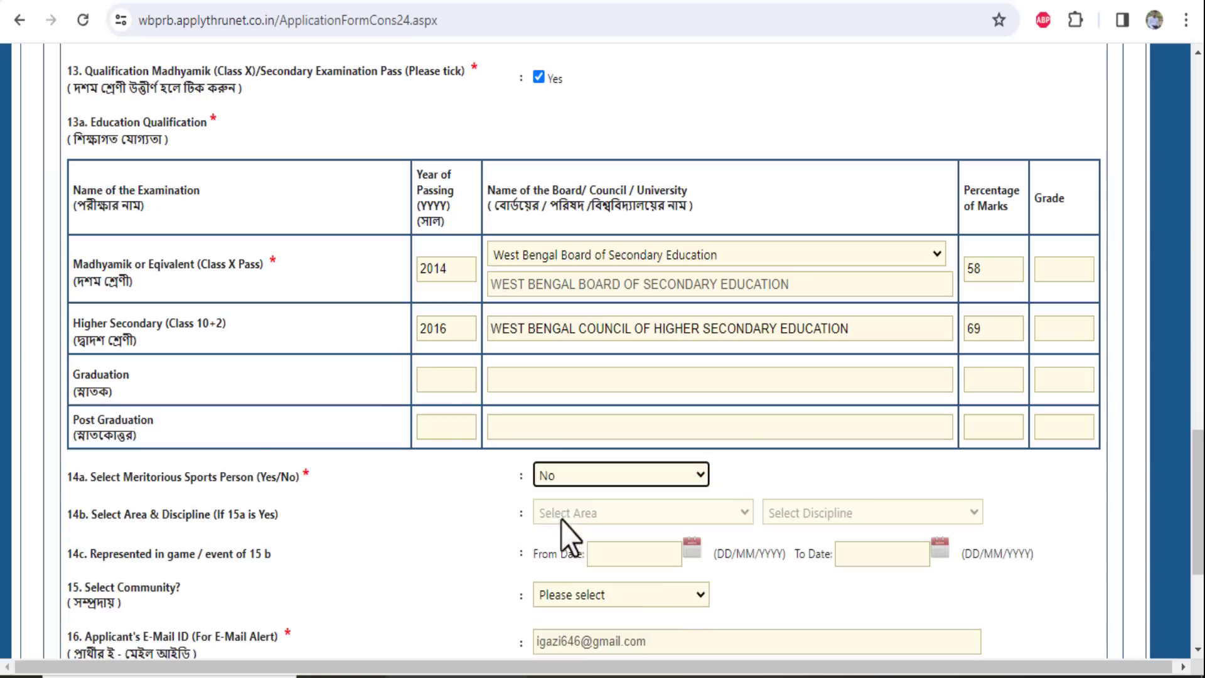
click(476, 492)
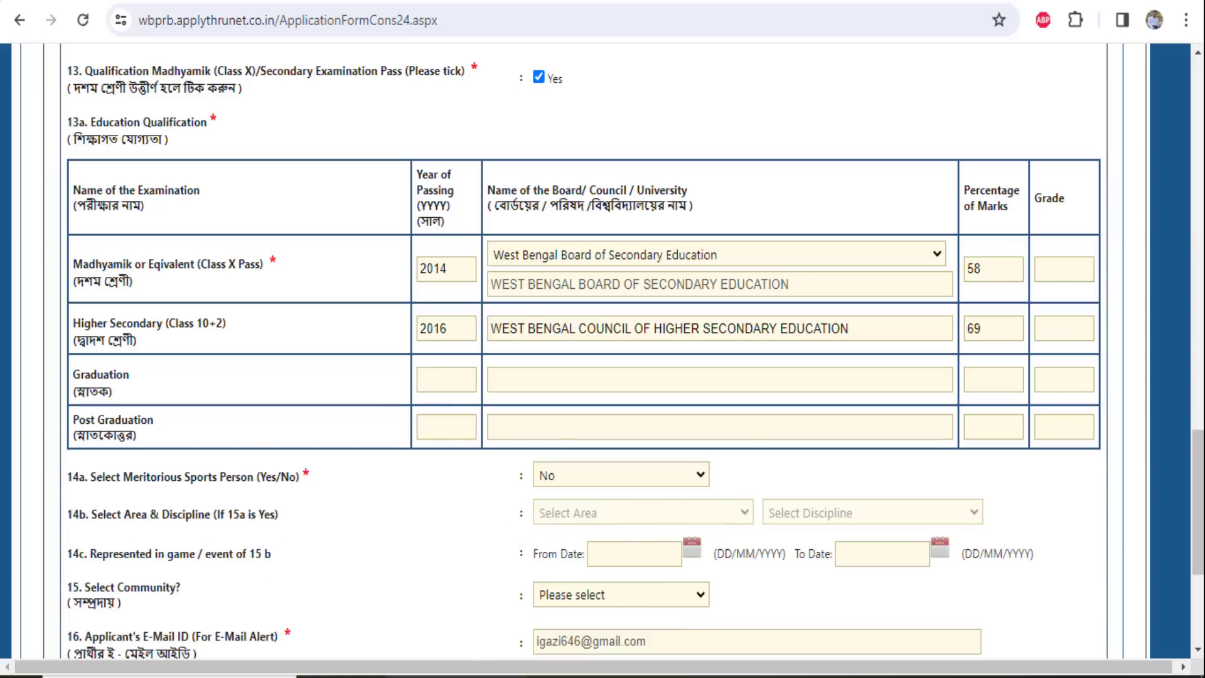
- Leave the community question at Please select and review the completed qualification page
scroll(492, 247, down, 4)
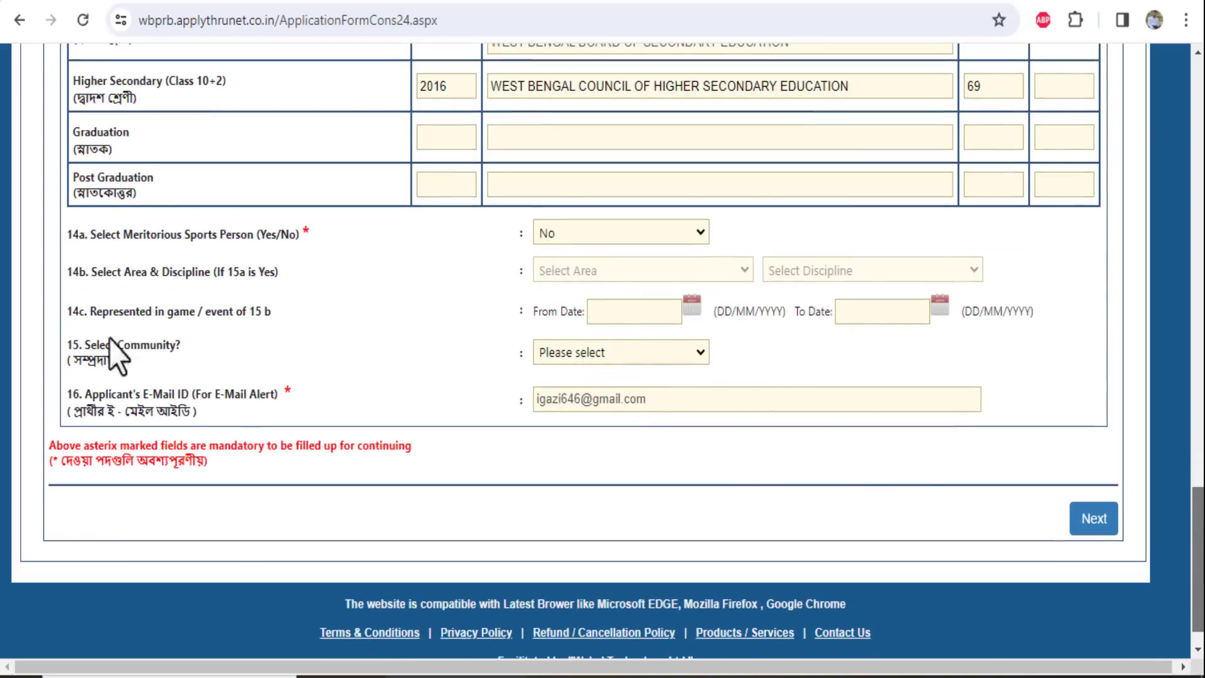
drag(115, 345, 165, 347)
click(165, 349)
click(626, 352)
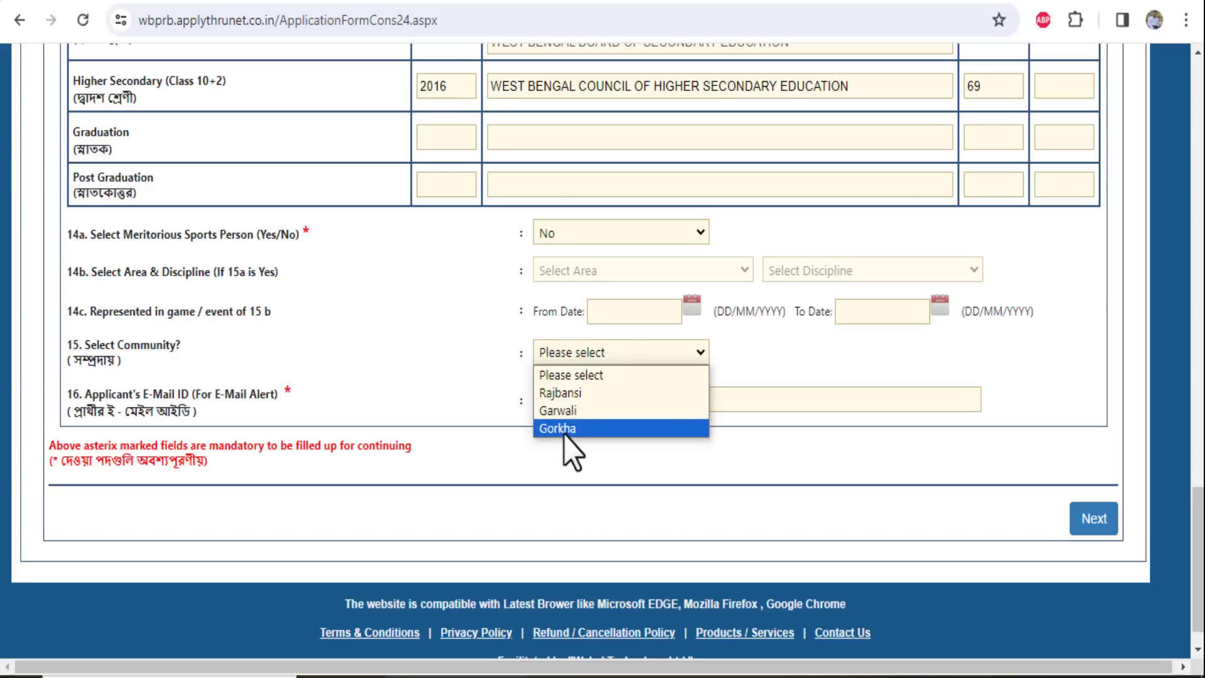
click(569, 379)
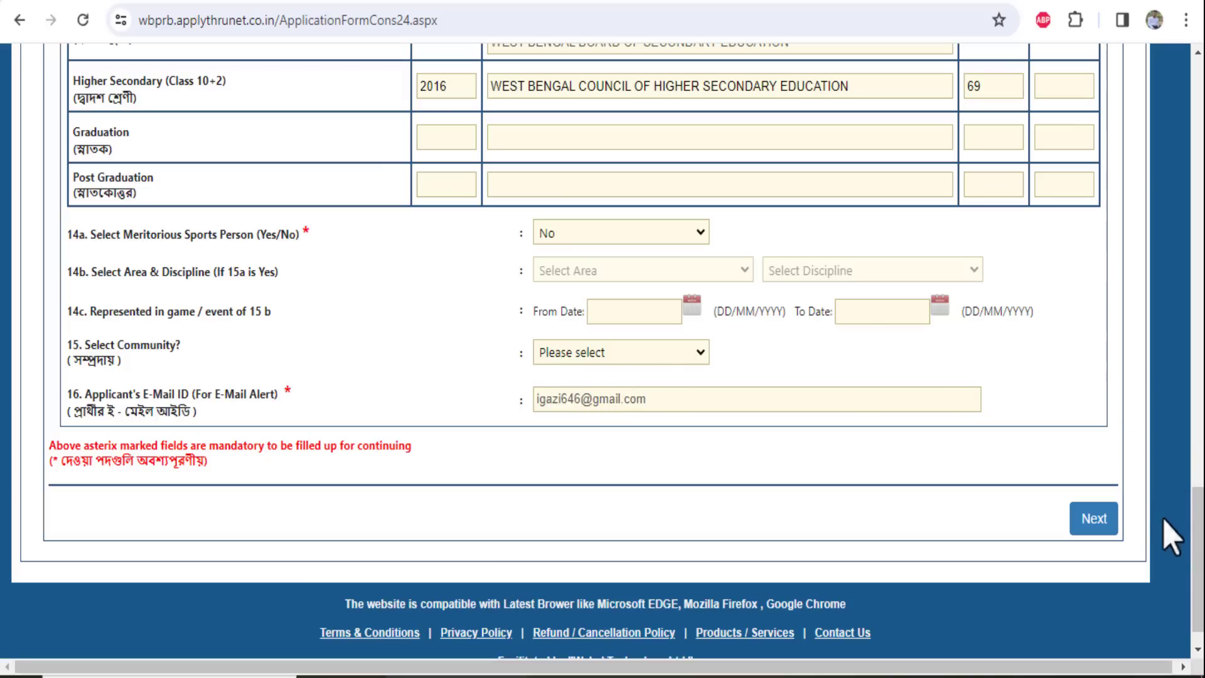
scroll(1197, 546, up, 2)
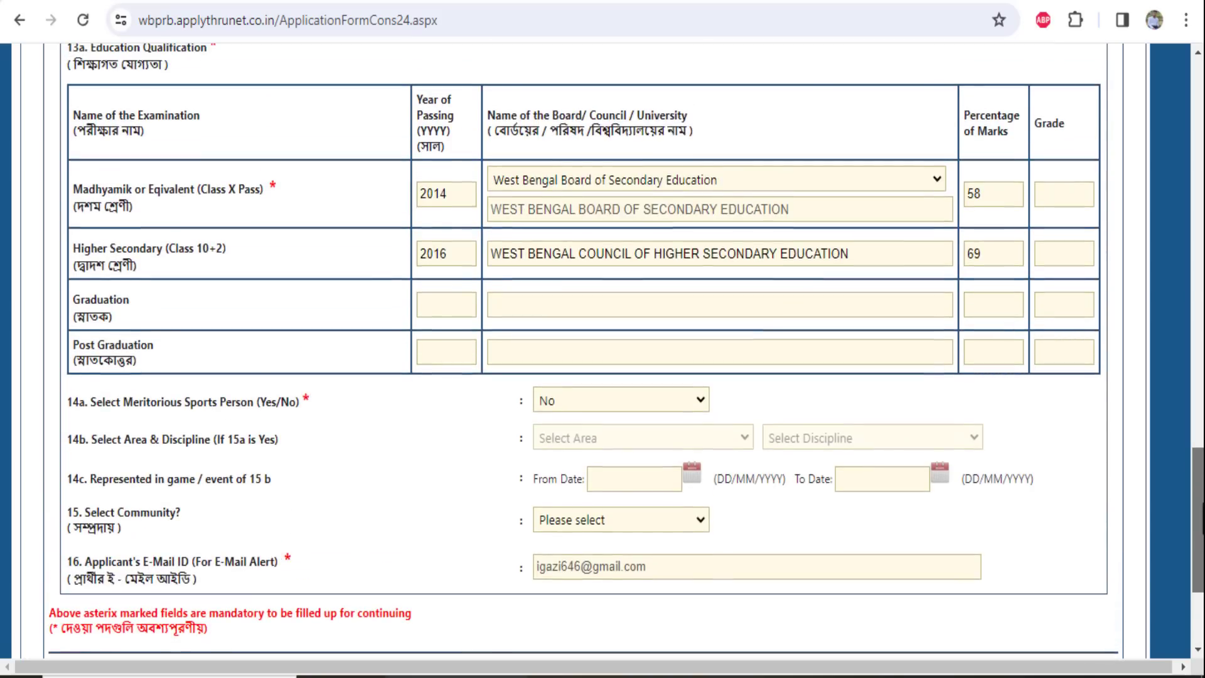
scroll(625, 349, up, 1)
scroll(1129, 552, down, 4)
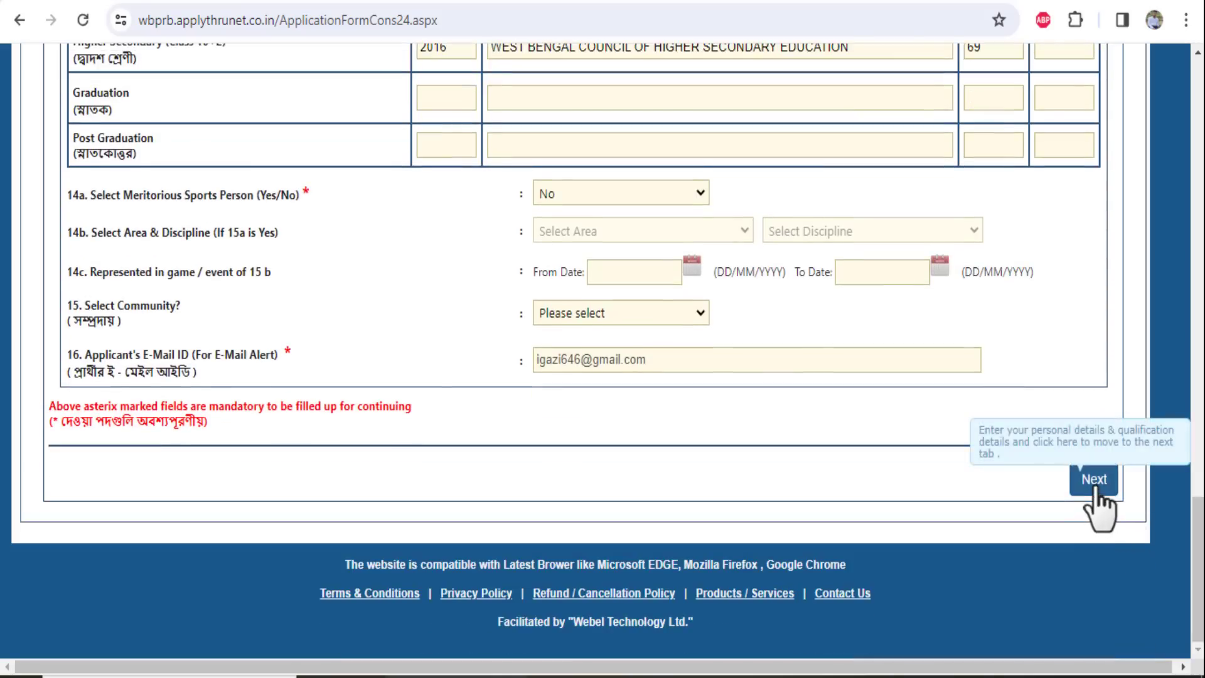
- Submit the personal and qualification details and accept them in the confirmation dialog
click(1094, 486)
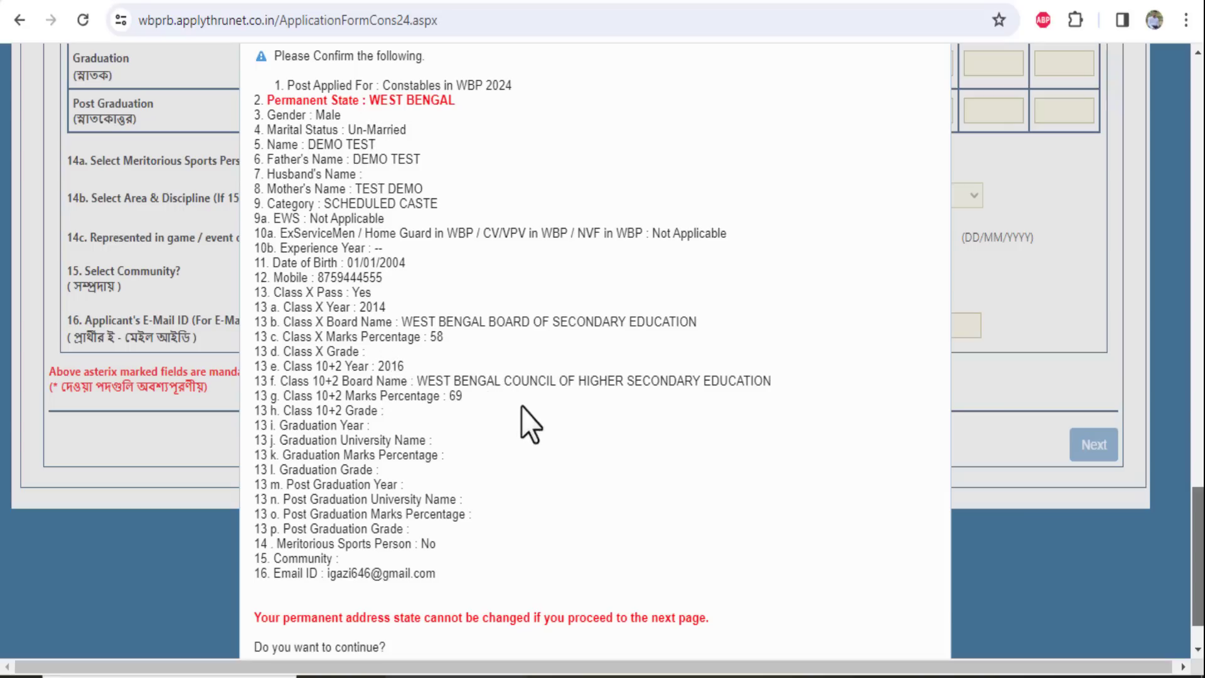
scroll(583, 433, down, 1)
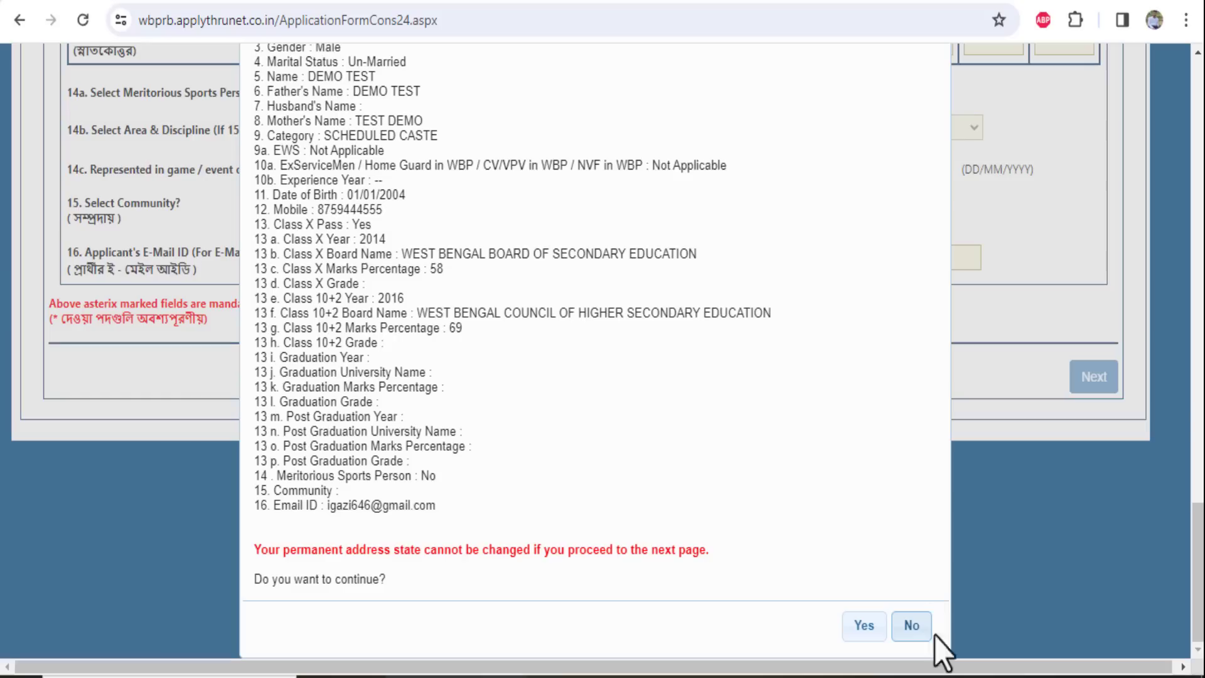
click(864, 626)
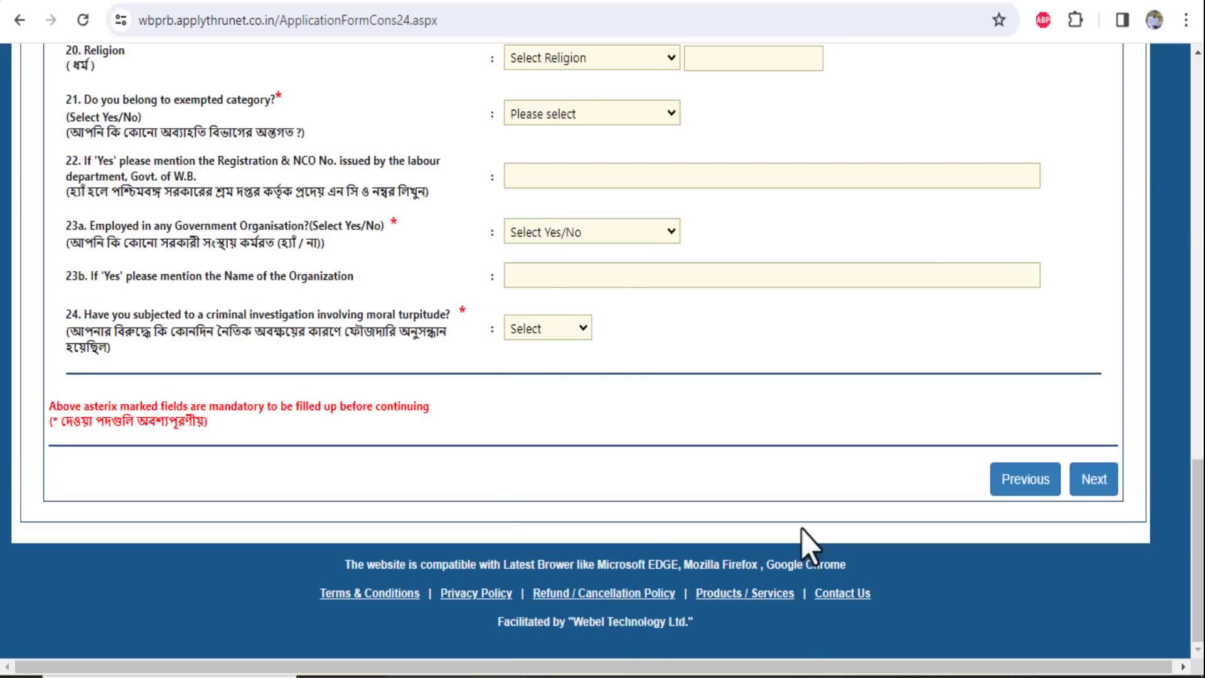
- Enter the permanent address text in the address field
scroll(624, 379, down, 1)
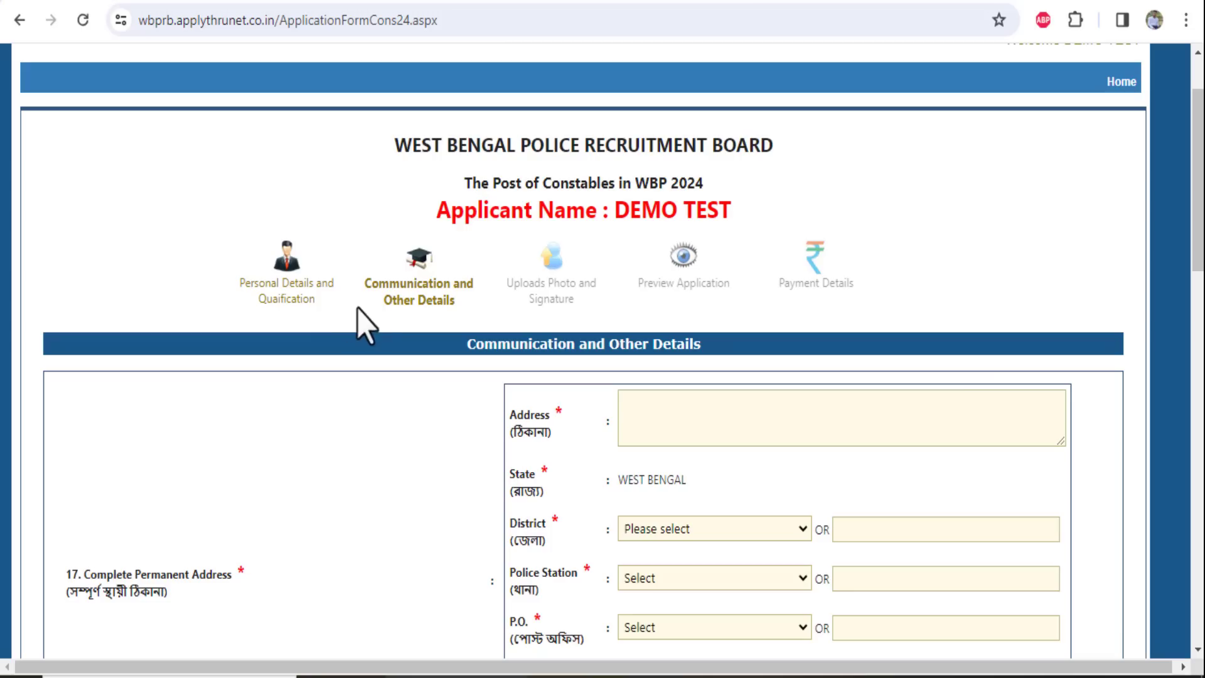
click(712, 421)
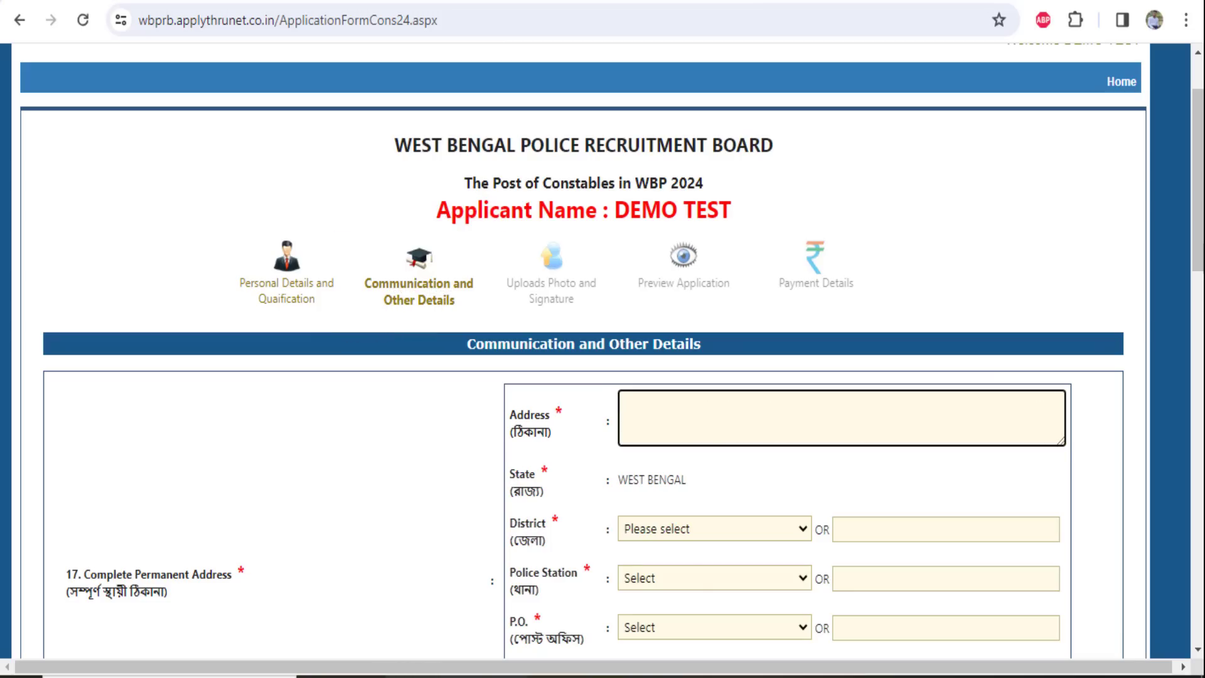
scroll(699, 420, down, 2)
scroll(736, 246, down, 1)
text(DEMOO TEST)
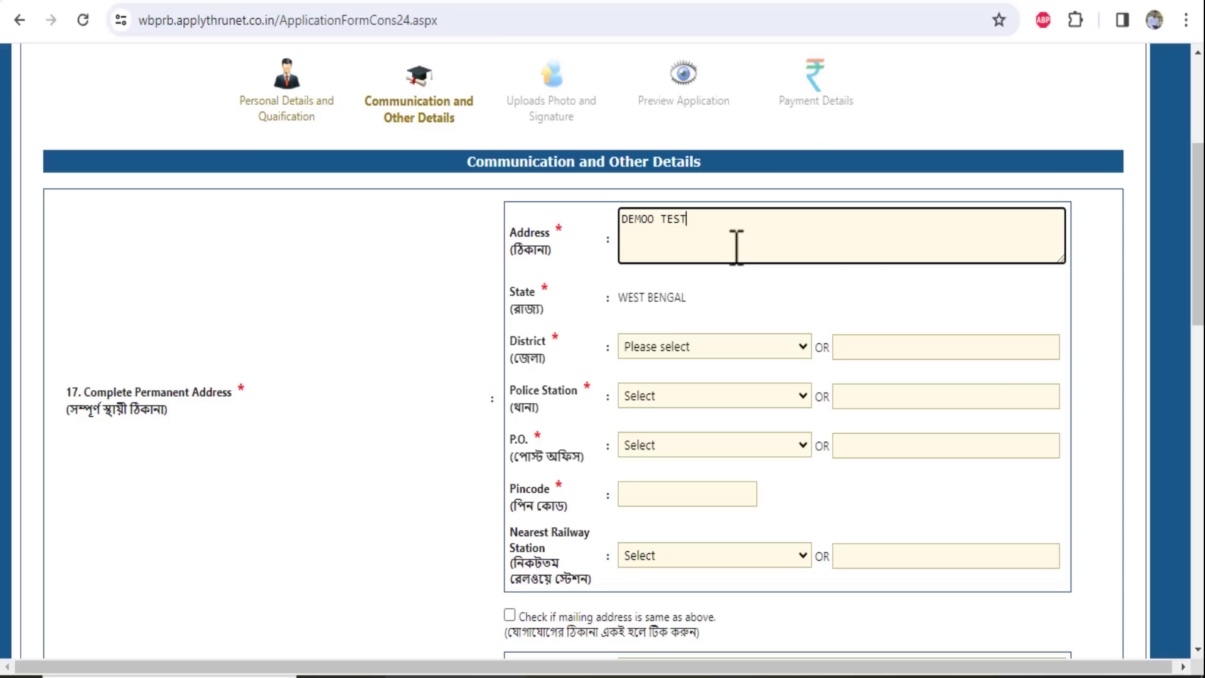
- Set the district to North 24 Parganas and the police station to Baduria
click(720, 346)
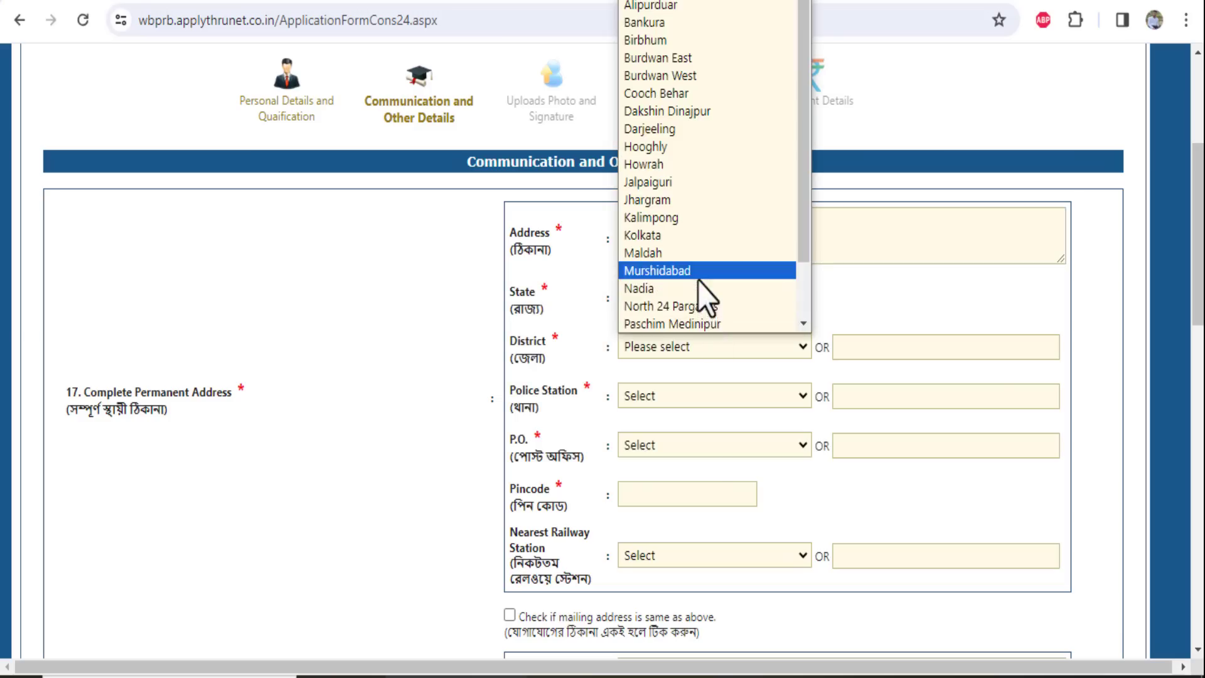
click(687, 314)
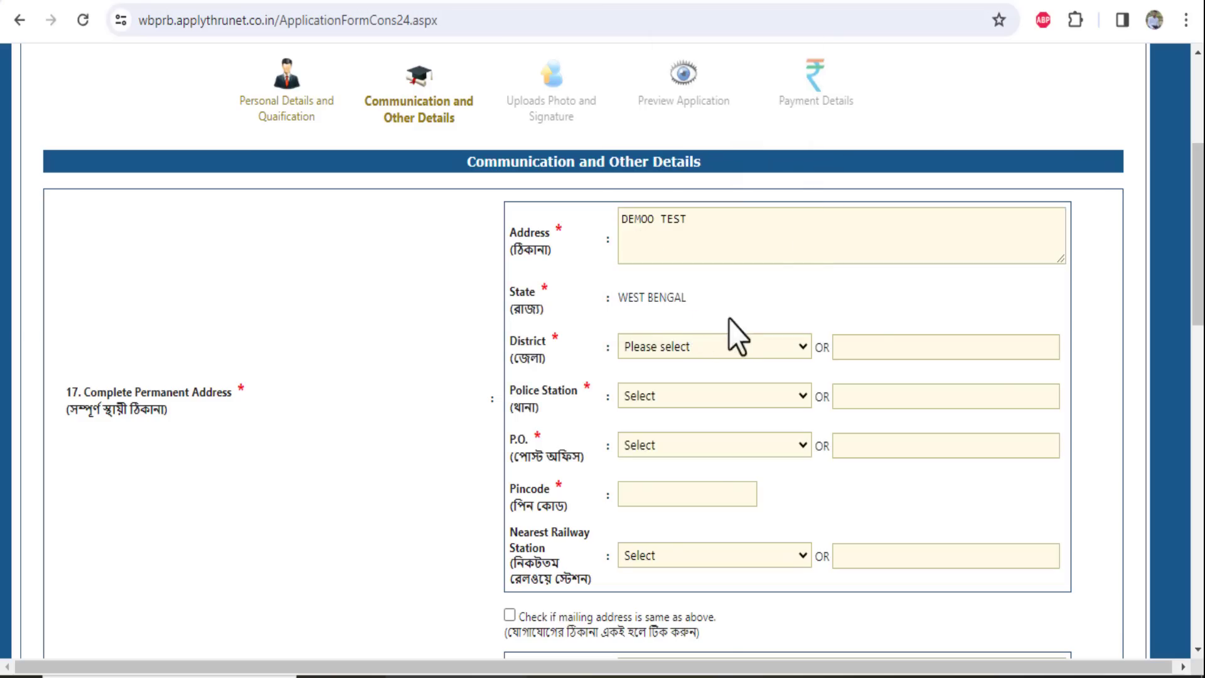
click(697, 399)
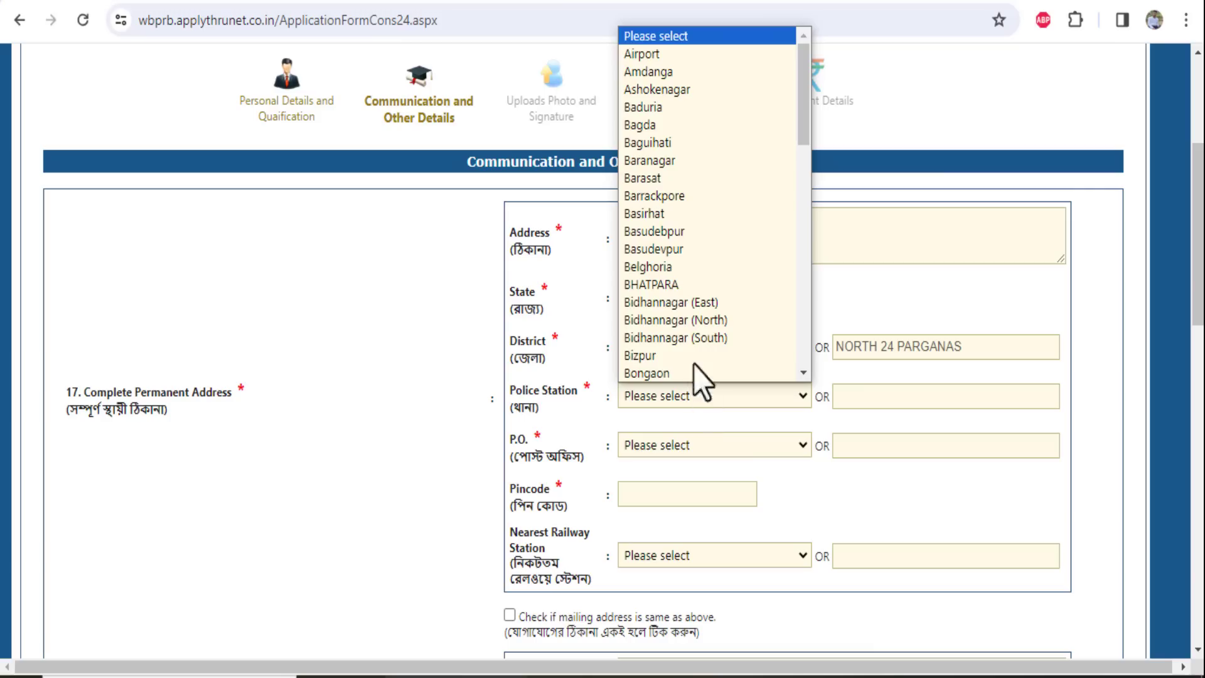
click(692, 125)
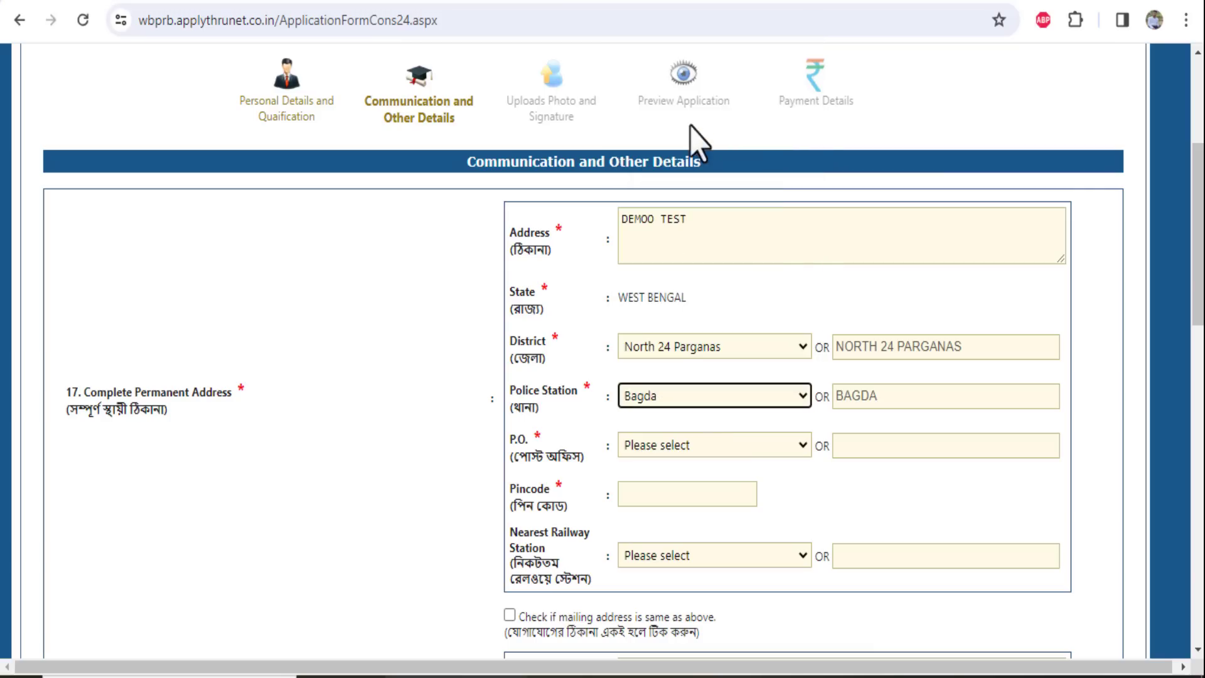
click(695, 401)
- Pick post office BADURIA | 743401 and nearest railway station CHAMPAPUKUR (CQR)
click(696, 444)
scroll(703, 371, down, 6)
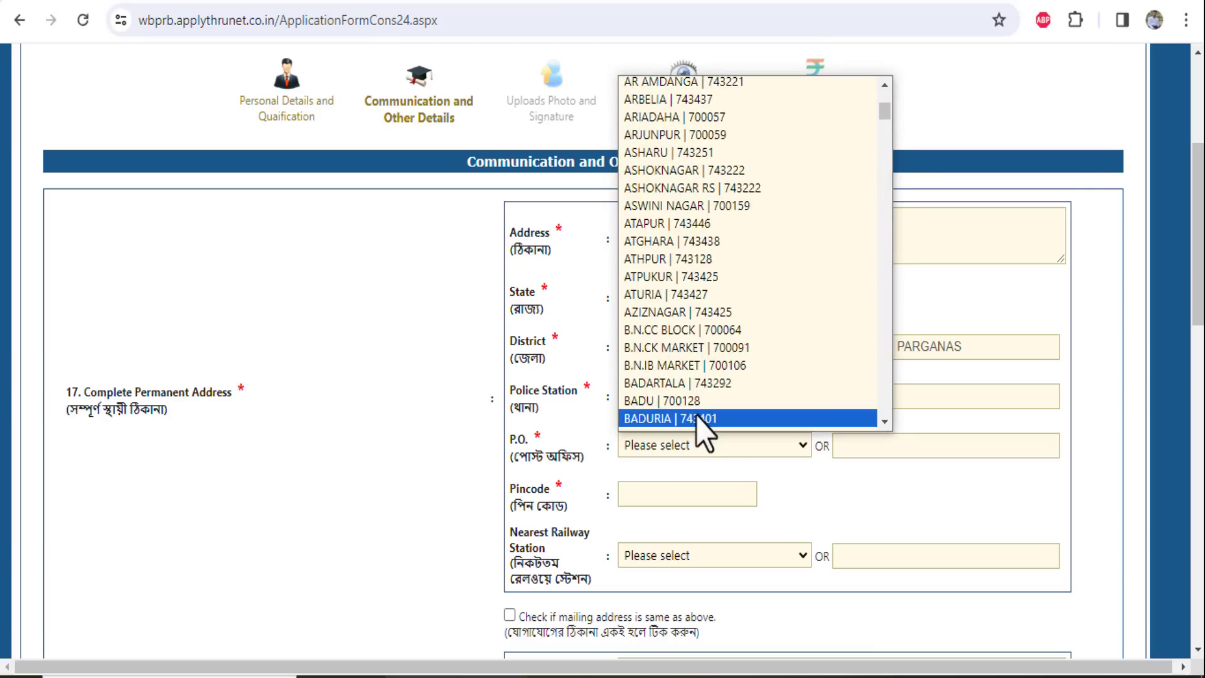
click(696, 419)
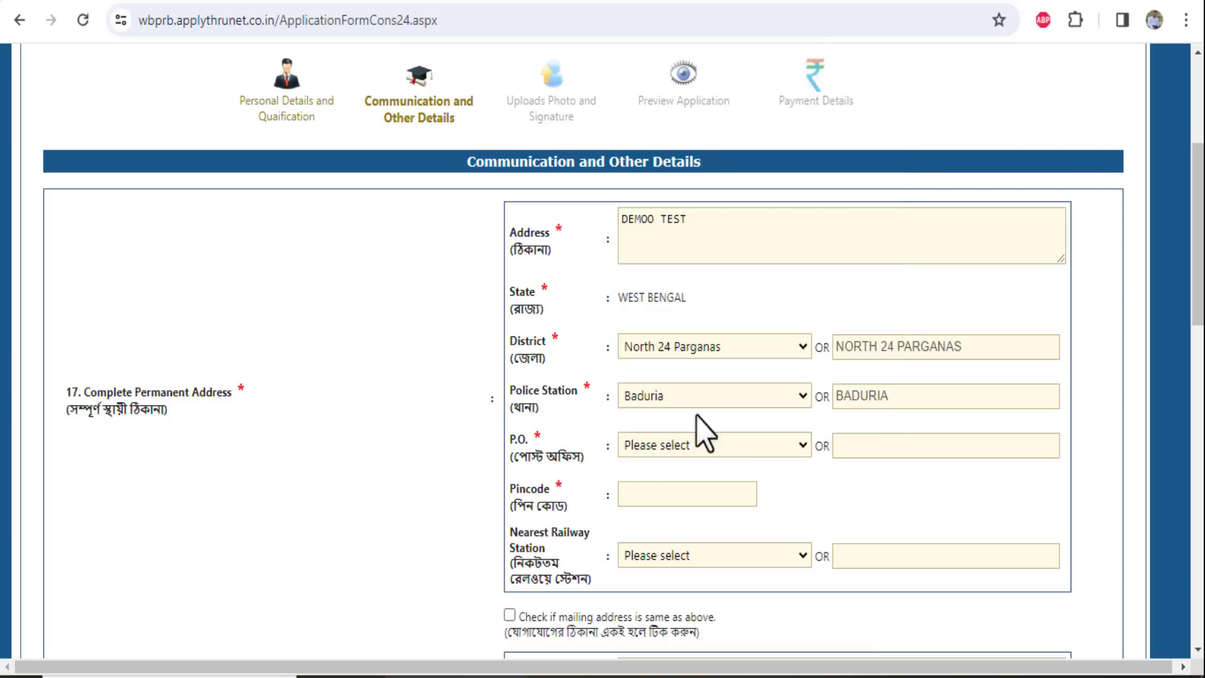
click(687, 558)
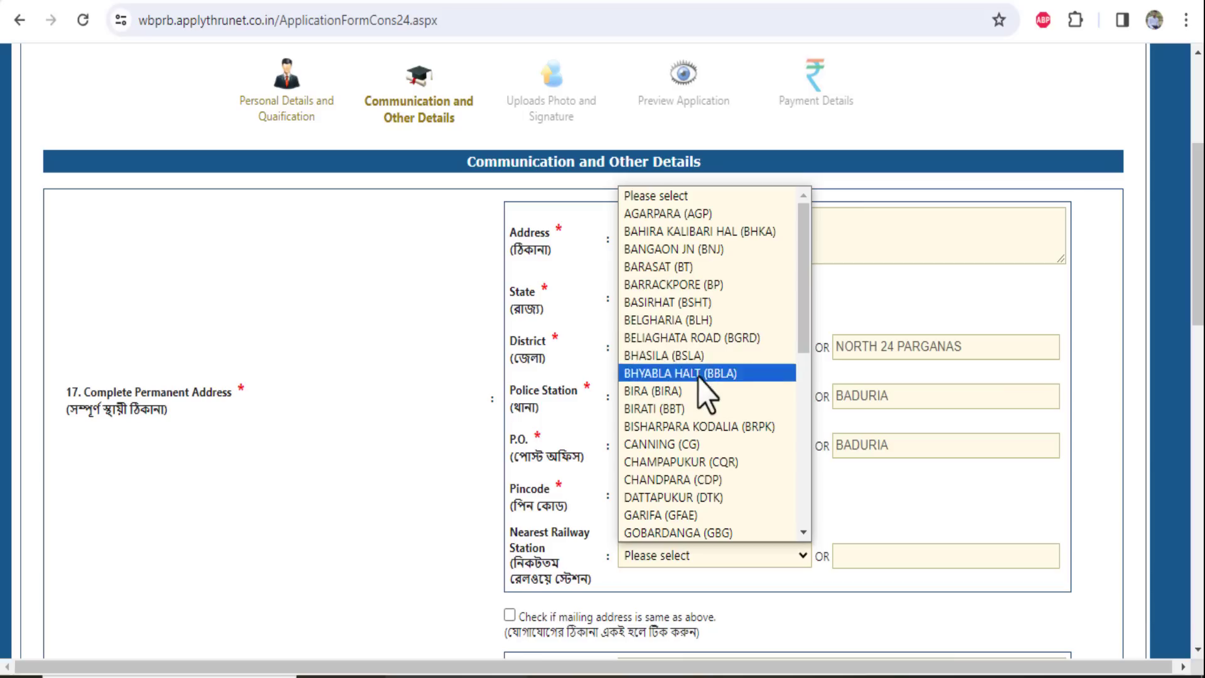
click(692, 464)
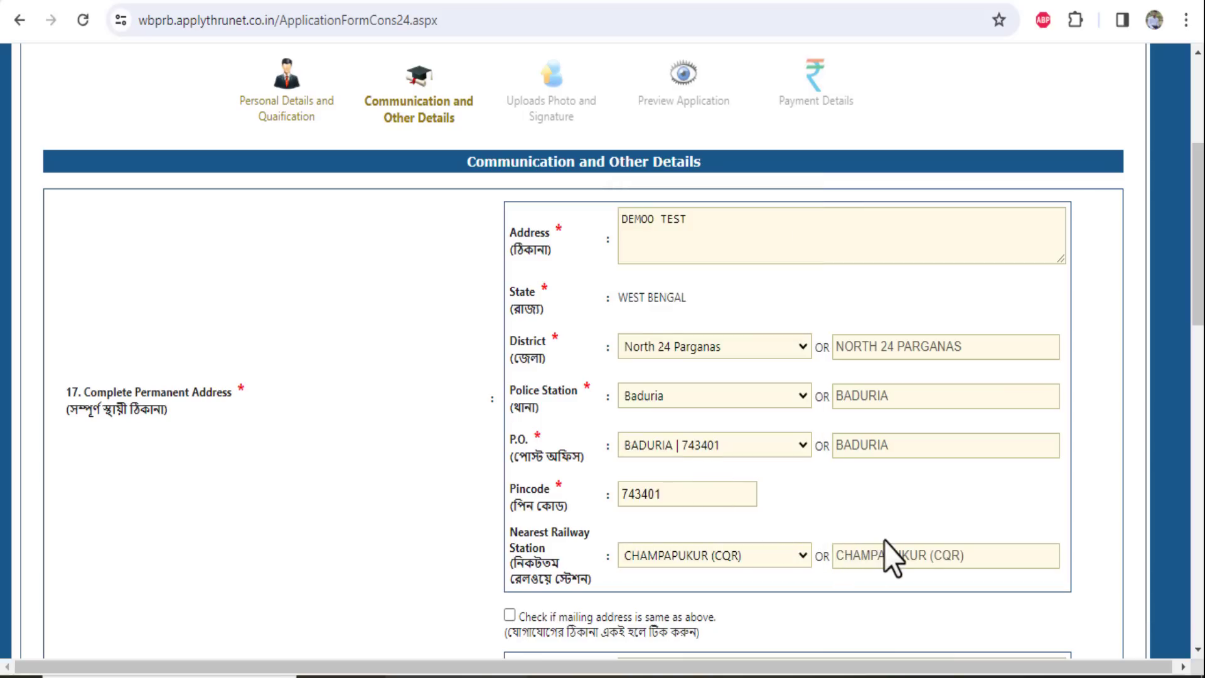
scroll(602, 351, down, 7)
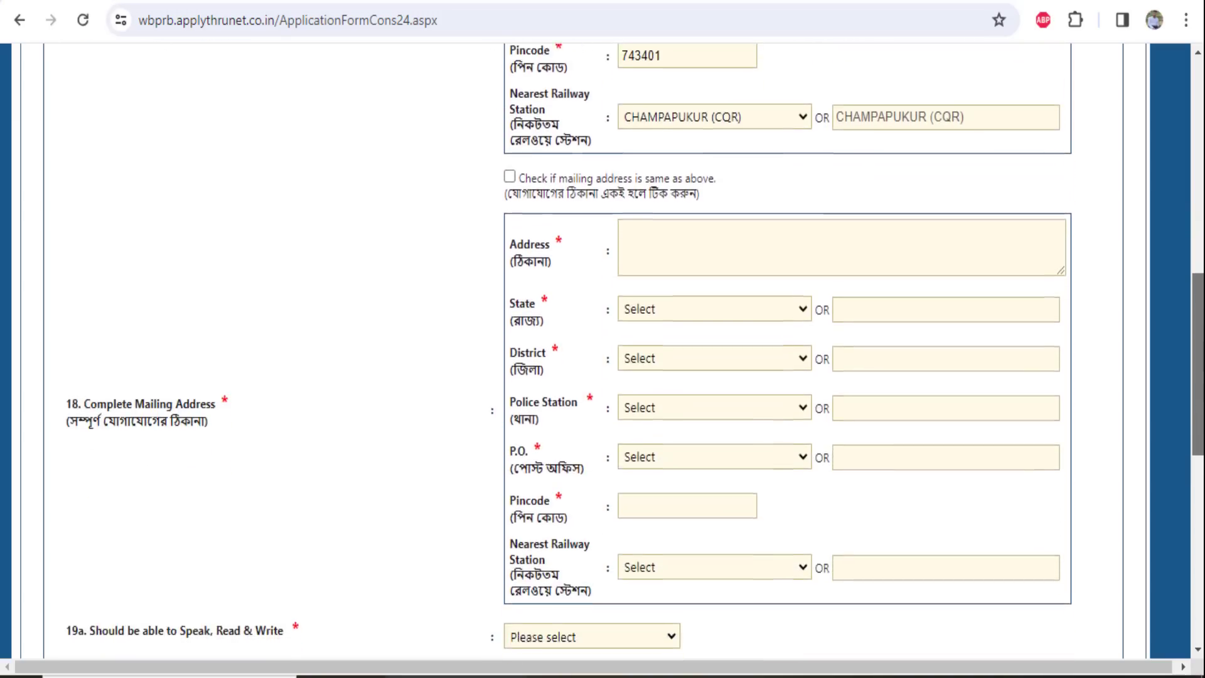
scroll(1086, 269, up, 3)
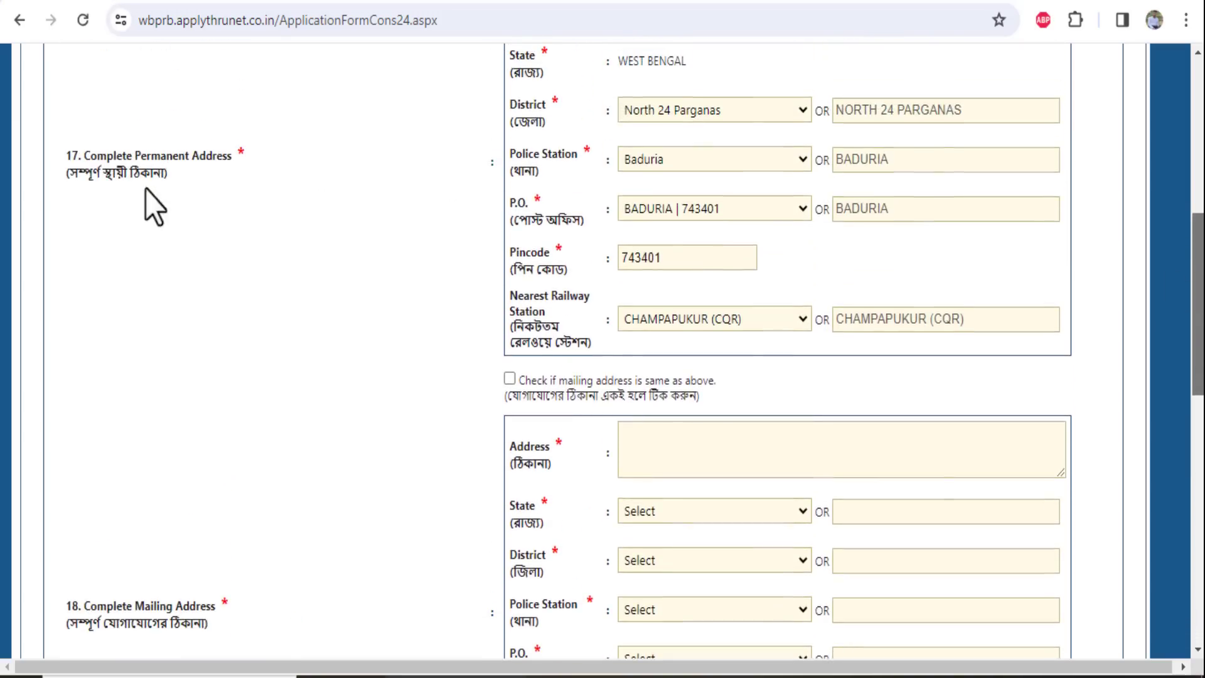
drag(145, 157, 264, 162)
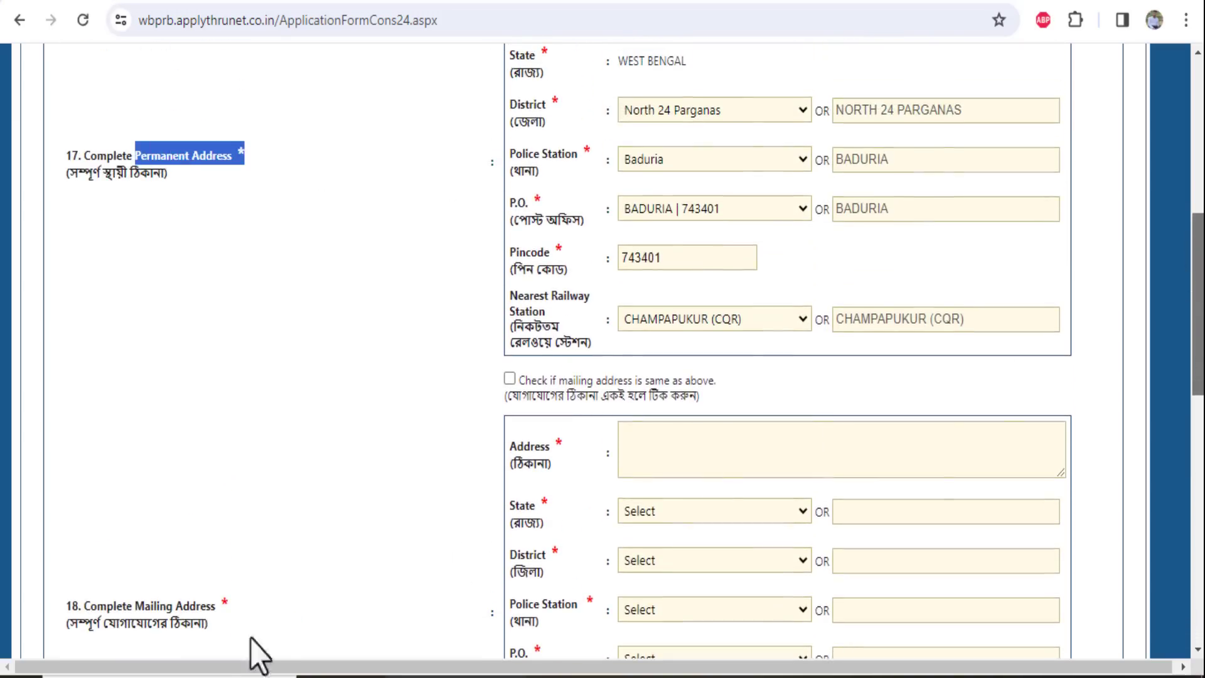
drag(134, 600, 226, 597)
click(215, 603)
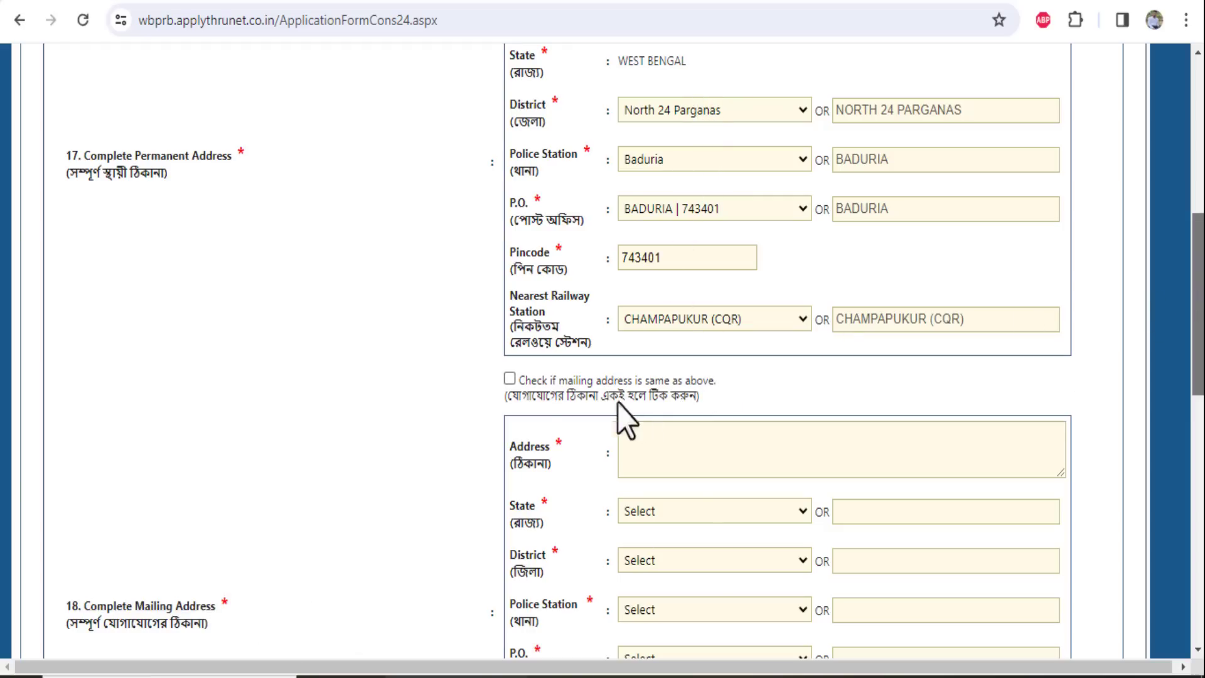
click(510, 380)
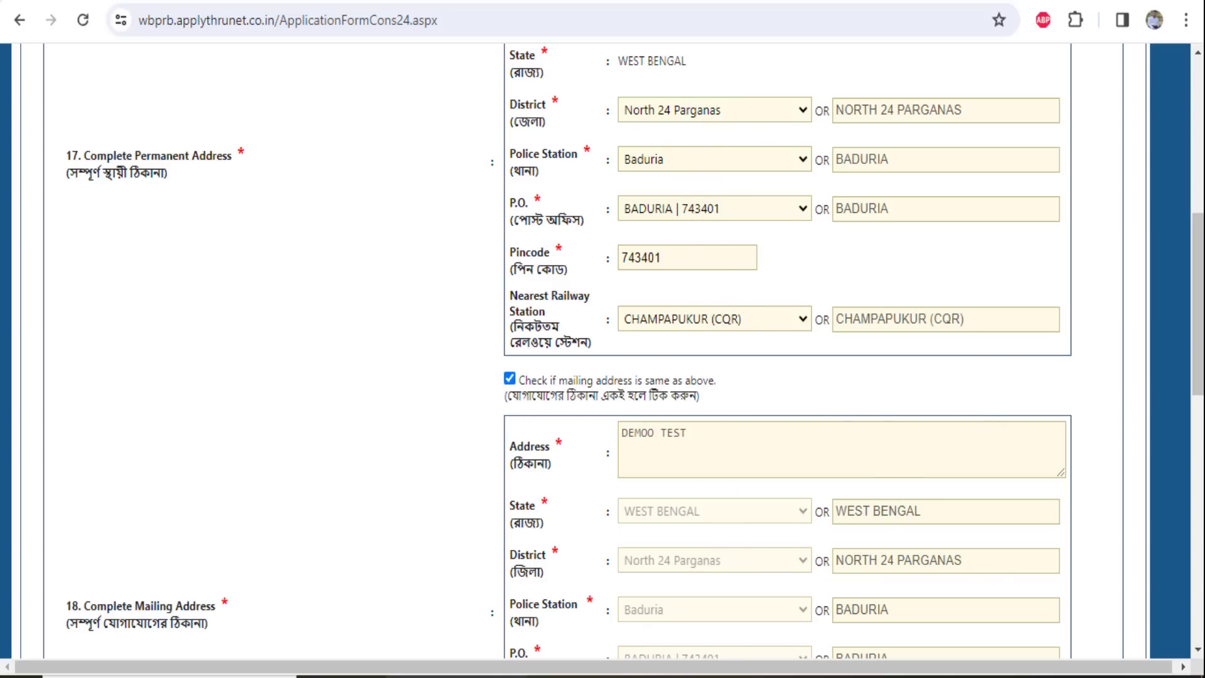
scroll(603, 352, down, 7)
scroll(602, 351, down, 3)
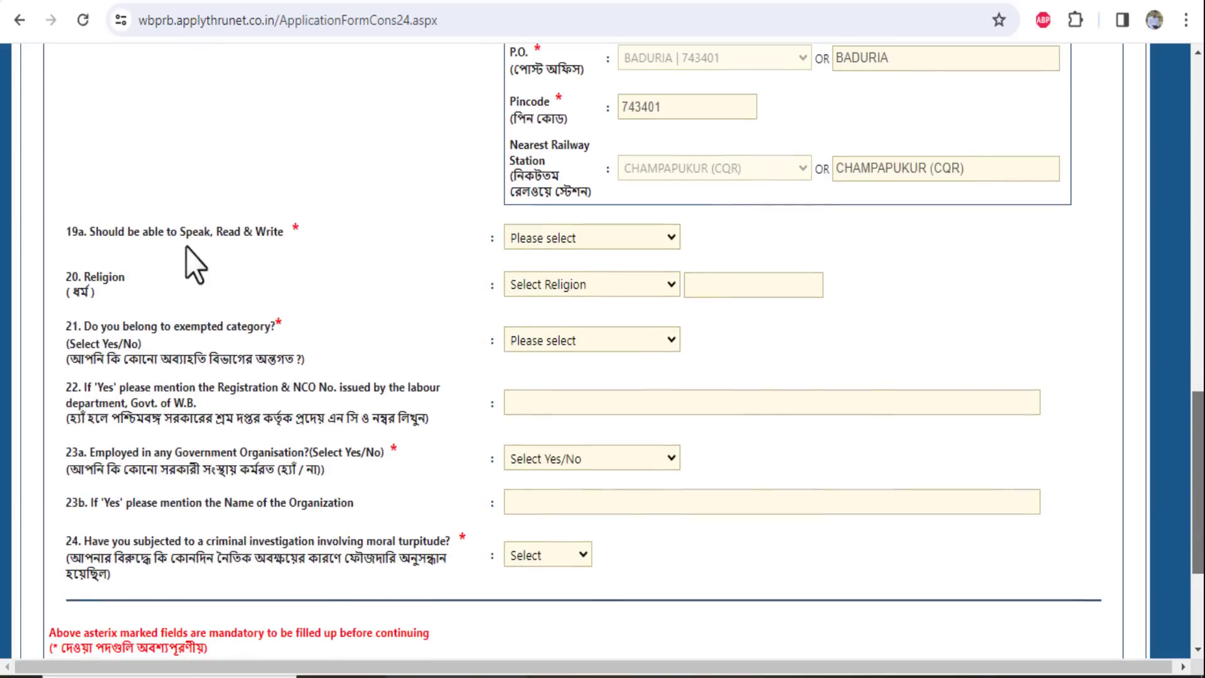
- Set the language in 19a to BENGALI and the religion to ISLAM
click(646, 236)
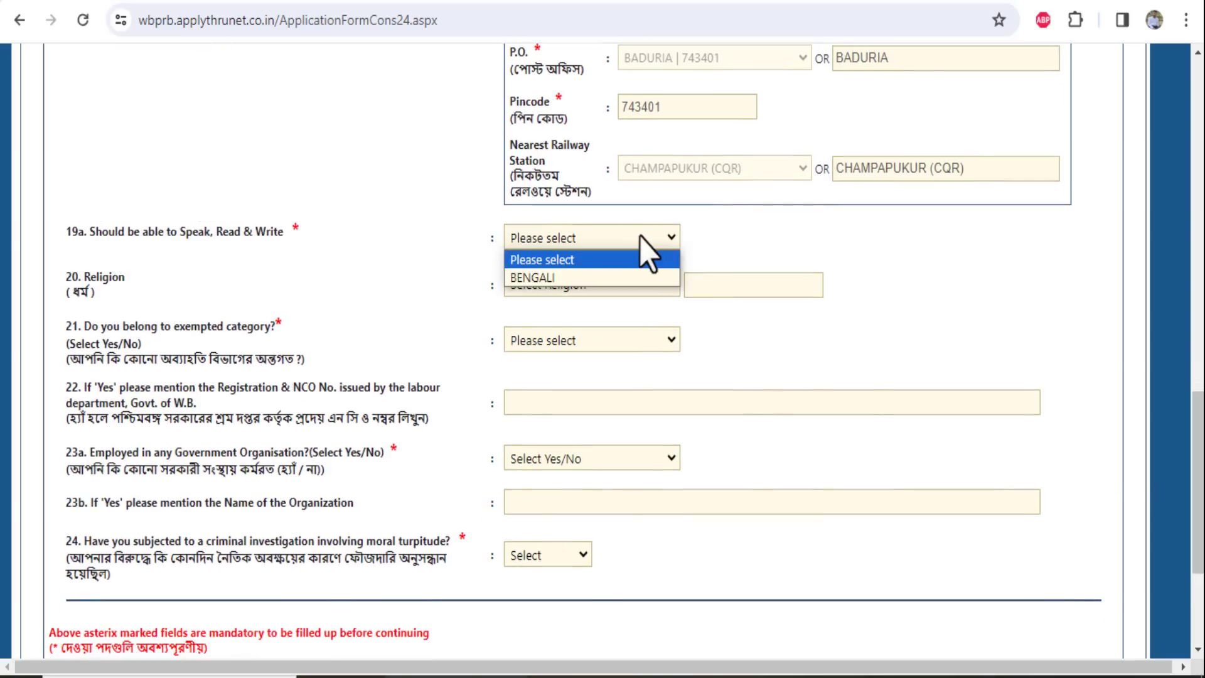
click(555, 277)
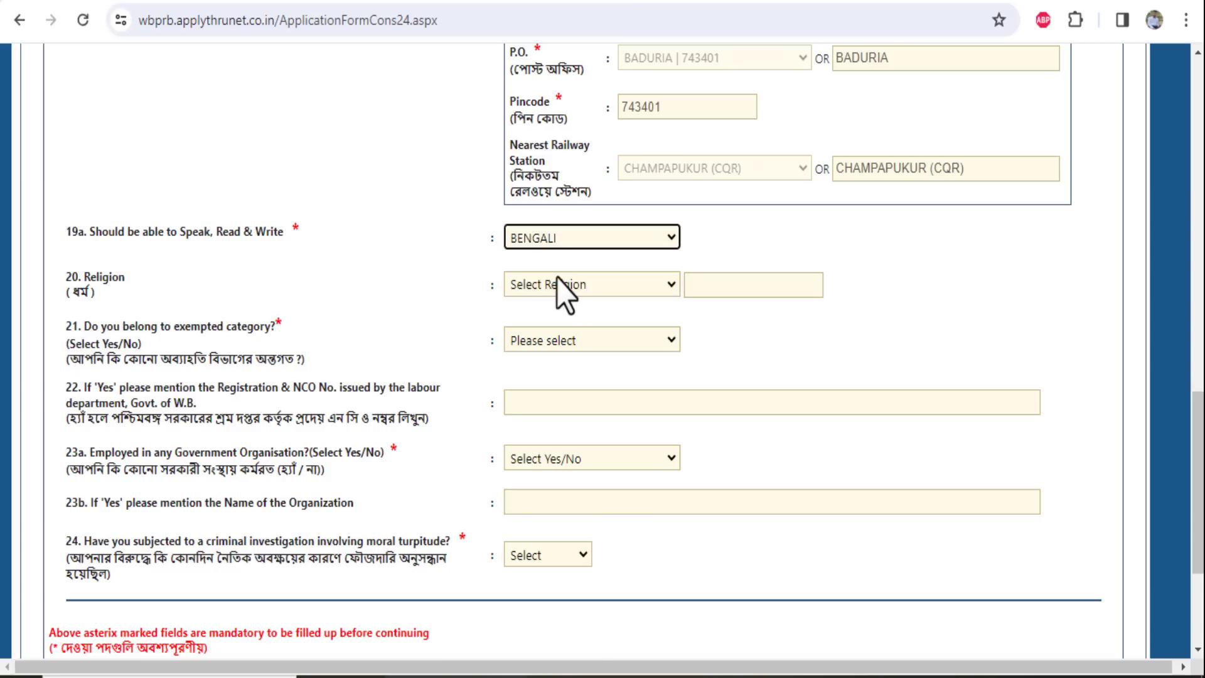
click(571, 287)
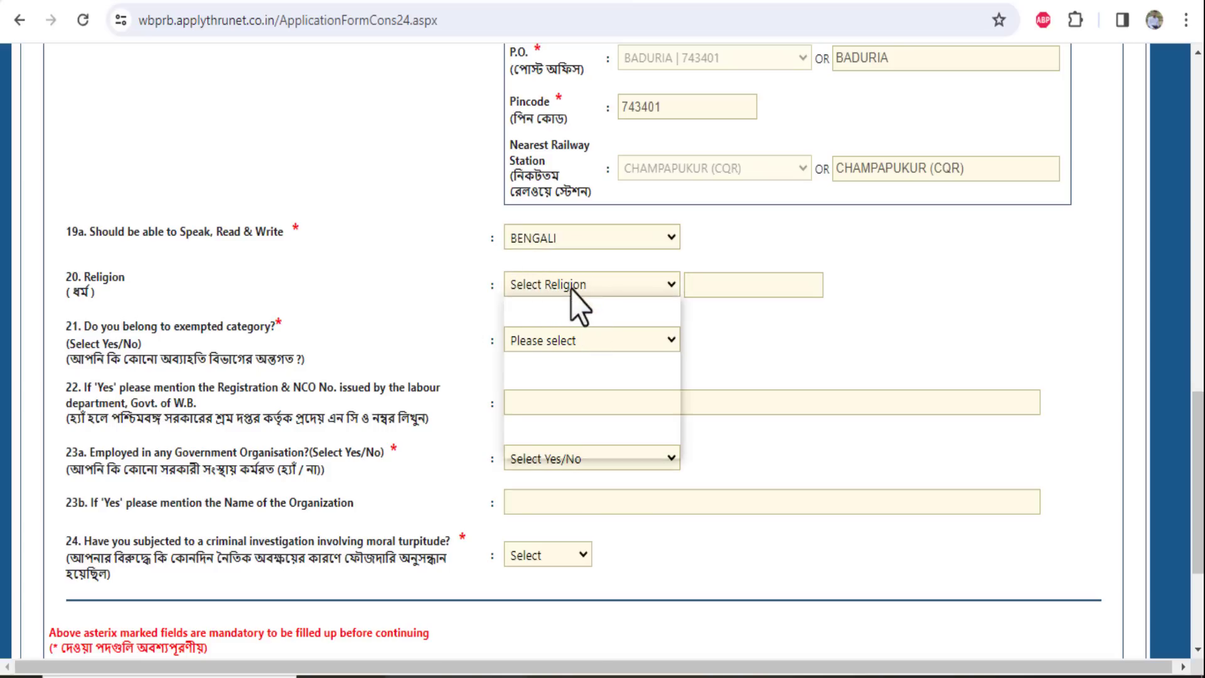
click(555, 378)
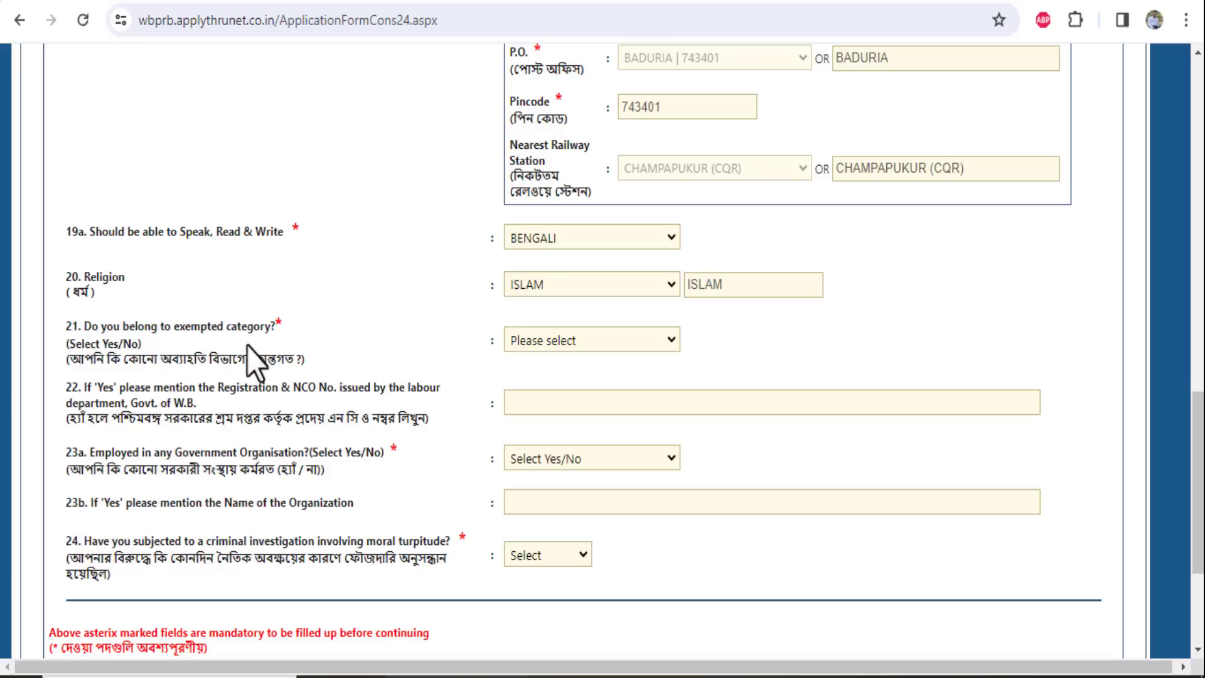
- Answer No to the exempted-category and government-employment questions
click(563, 346)
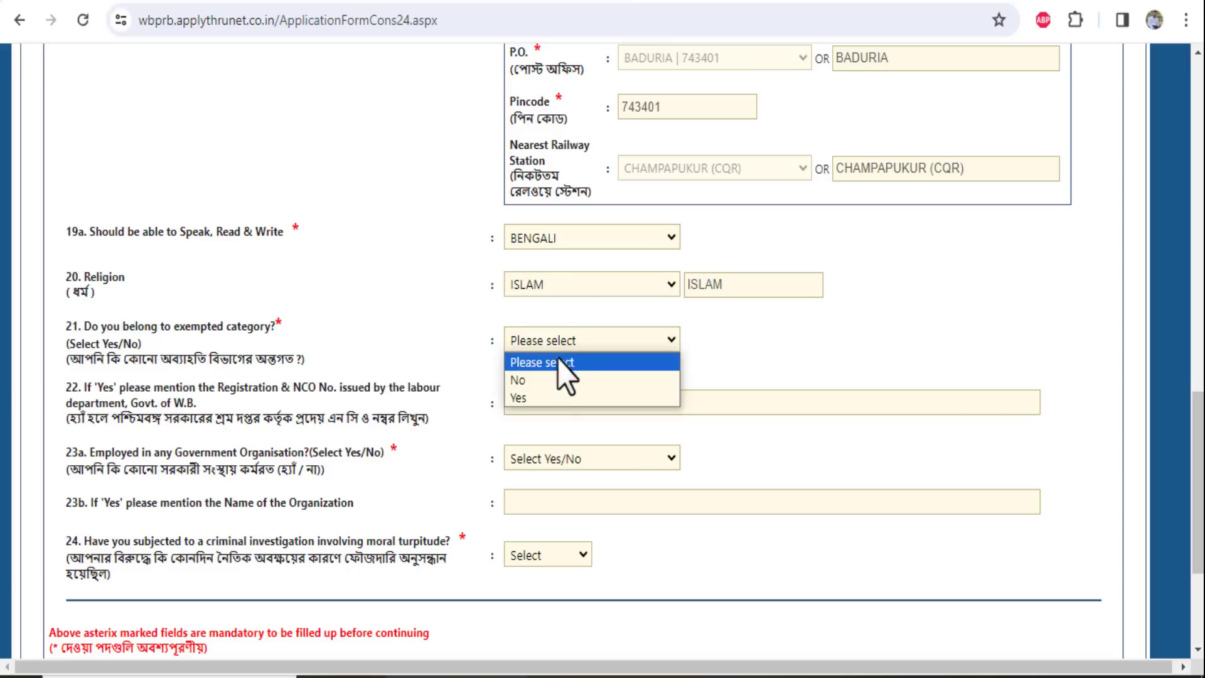
click(540, 384)
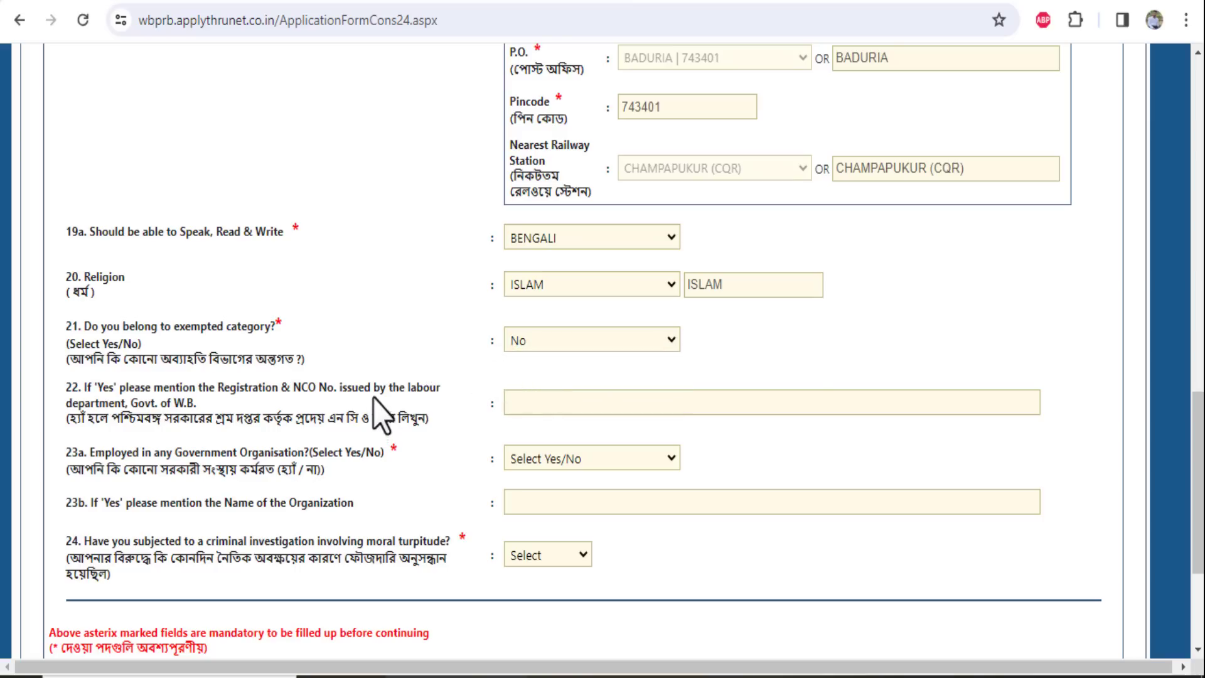
drag(101, 402, 312, 419)
click(570, 370)
drag(96, 469, 296, 478)
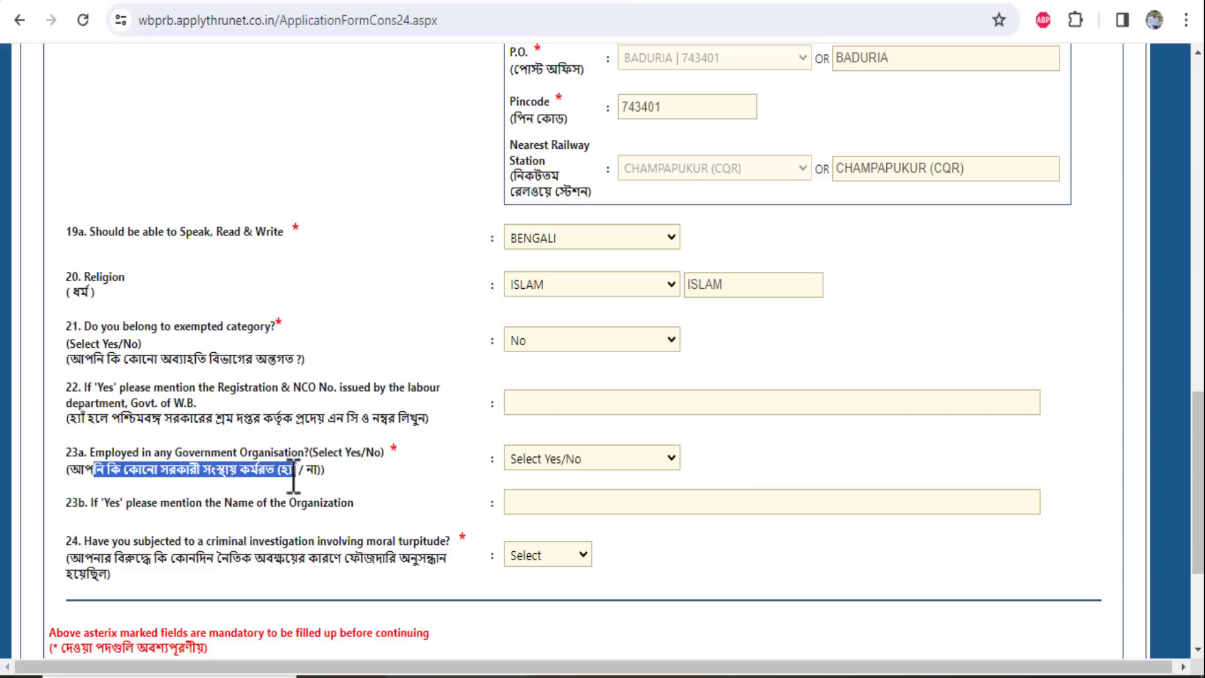
click(618, 463)
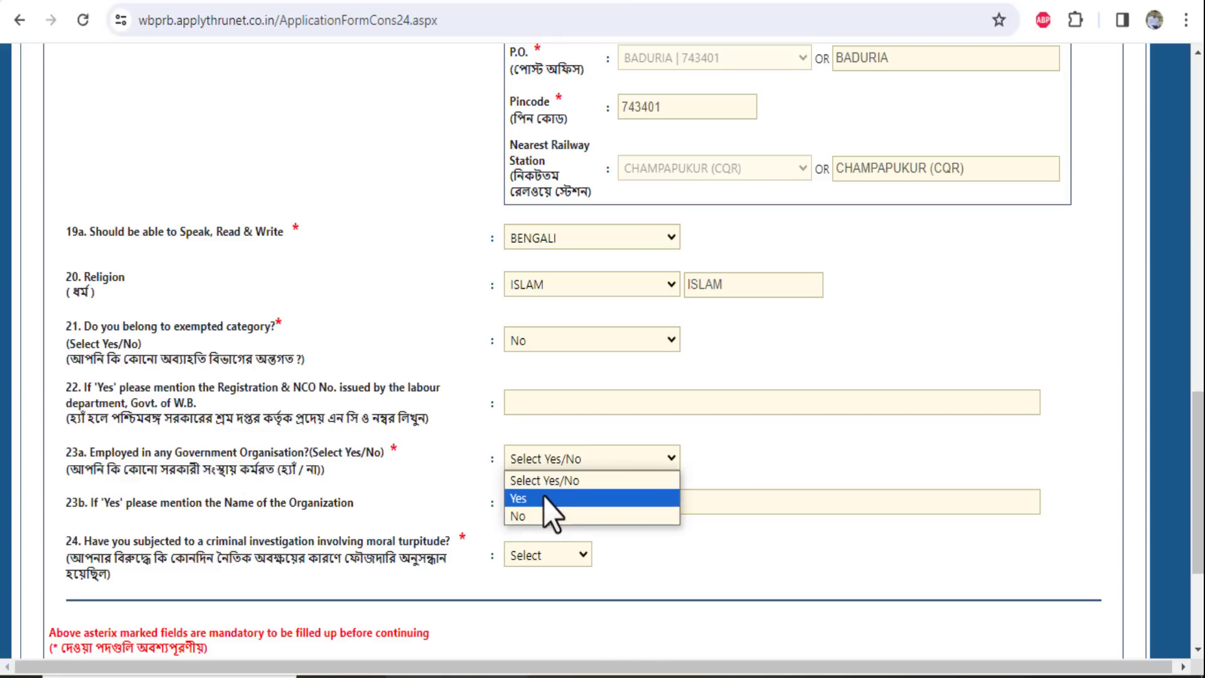
click(549, 517)
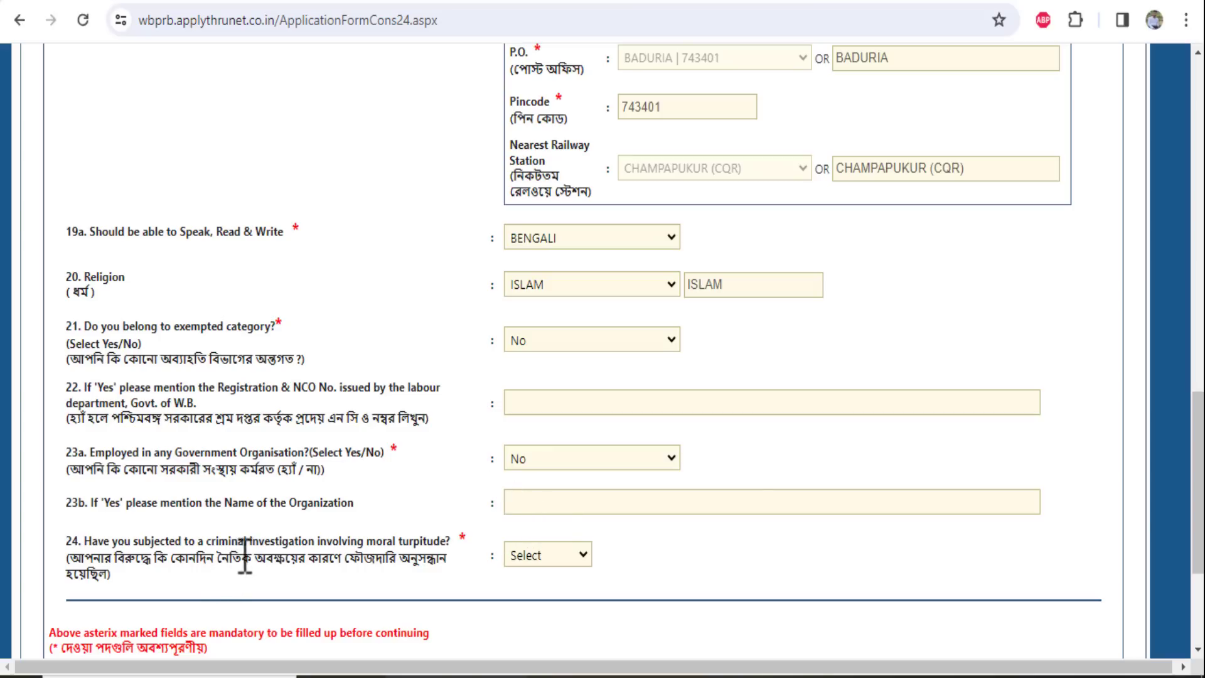
- Answer No to question 24 on criminal investigation
drag(145, 541, 368, 540)
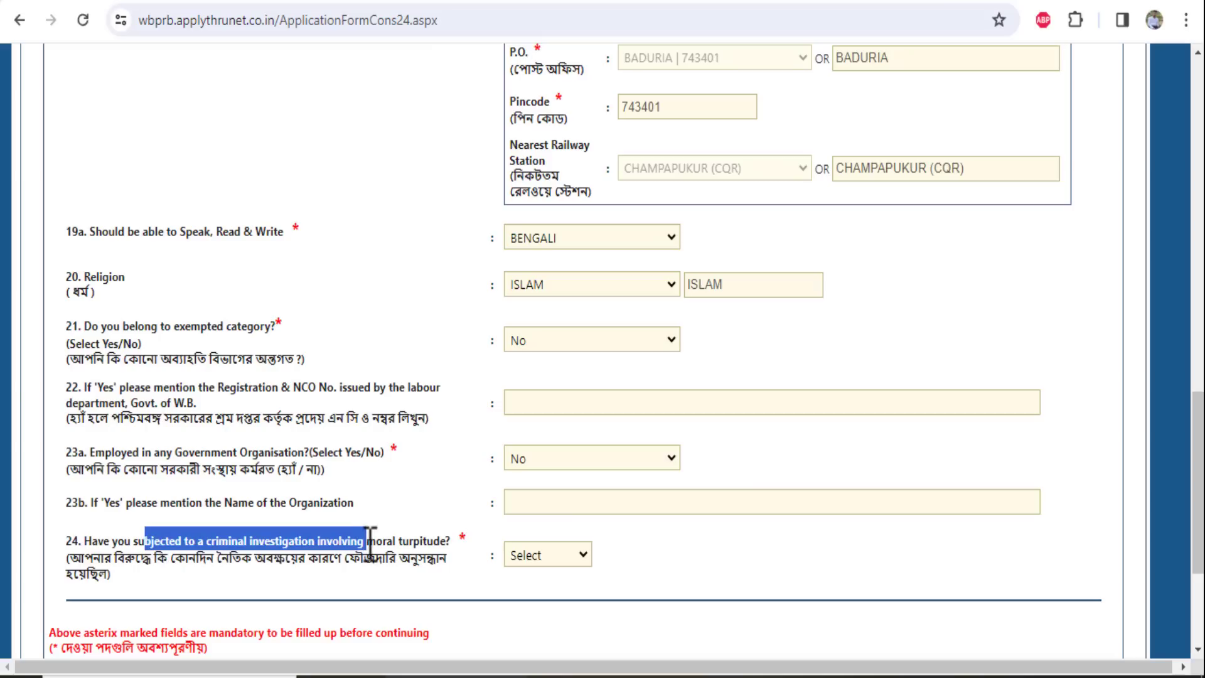
click(349, 541)
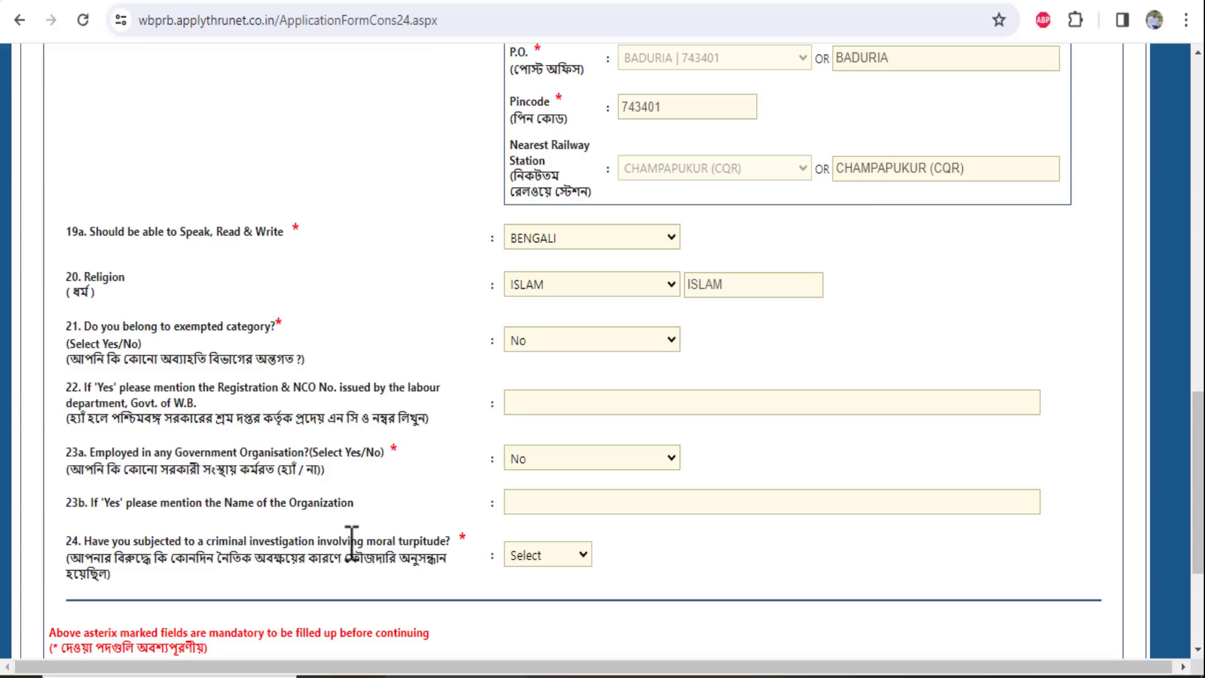
click(527, 558)
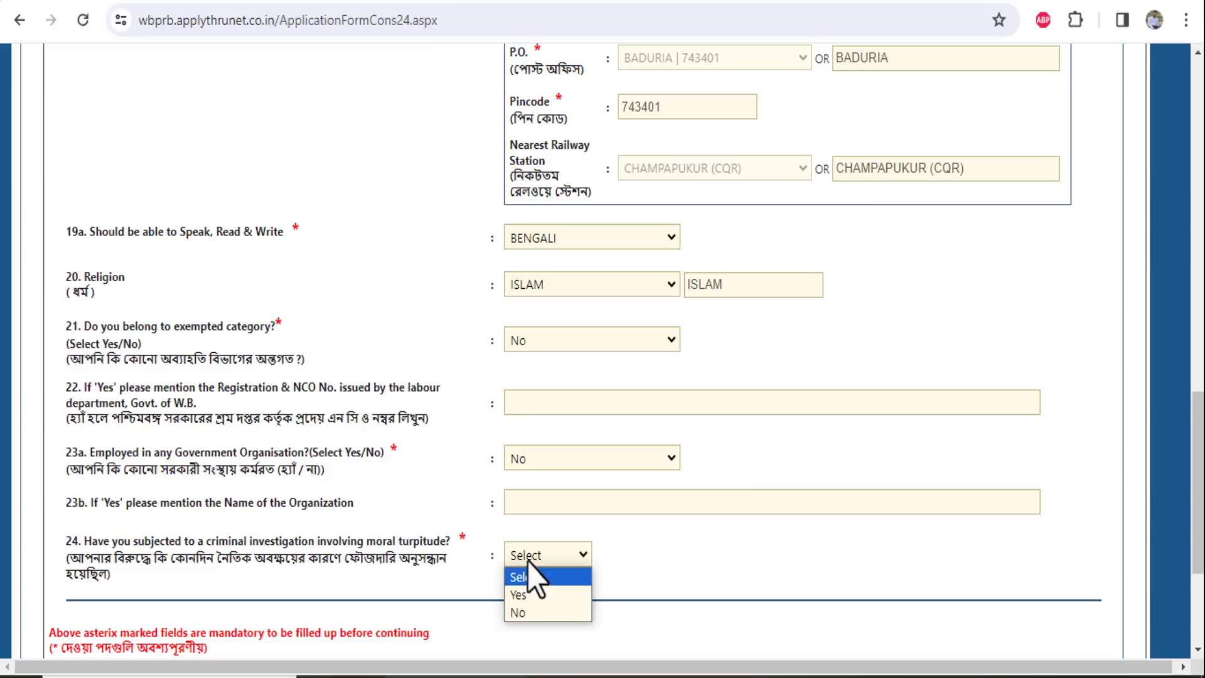
click(532, 612)
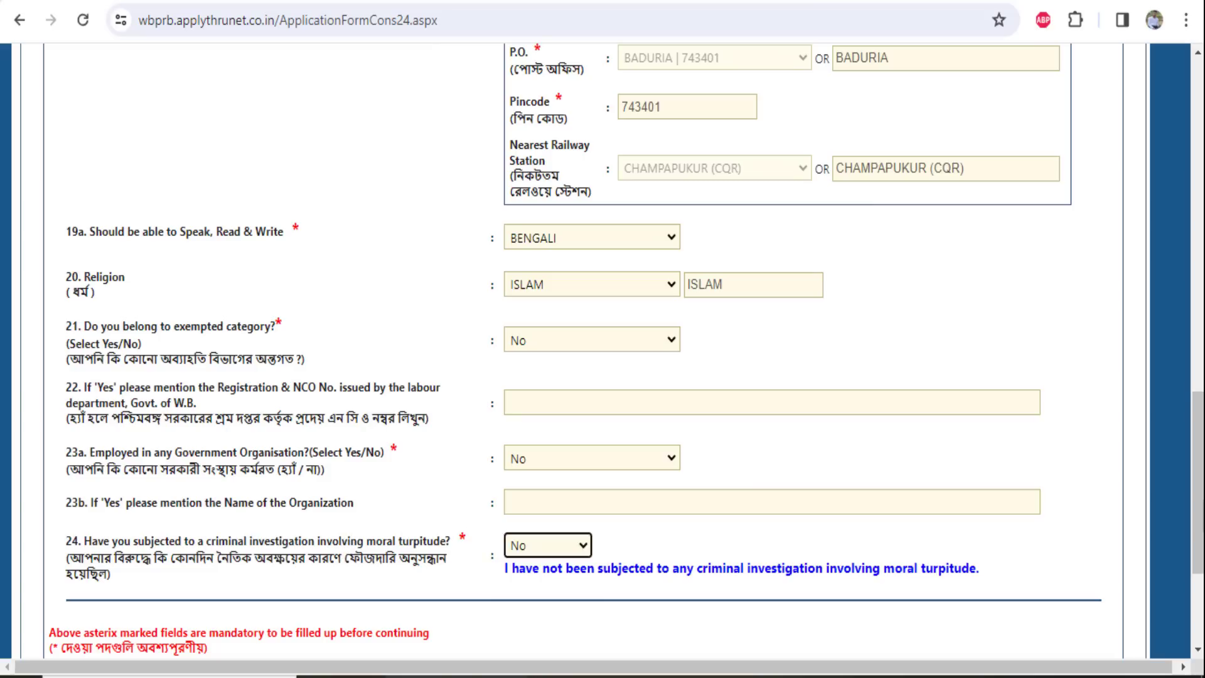
scroll(1130, 571, down, 3)
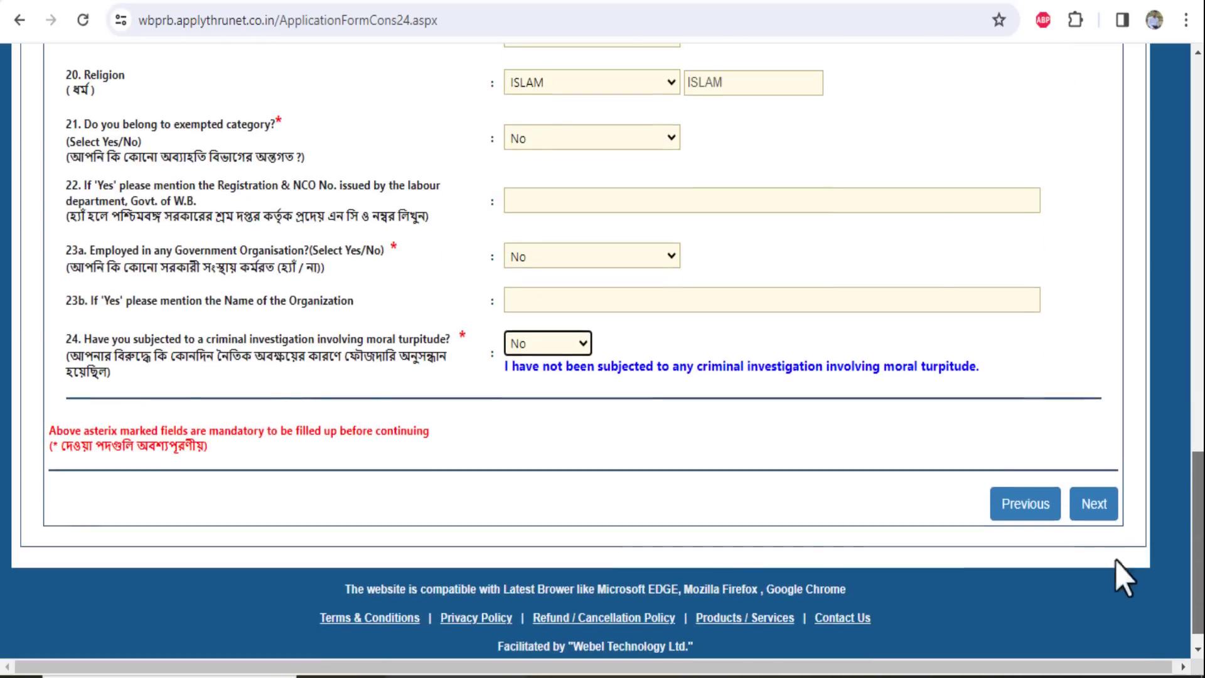
- Submit the communication details and accept the summary in the Confirm? dialog
click(1093, 509)
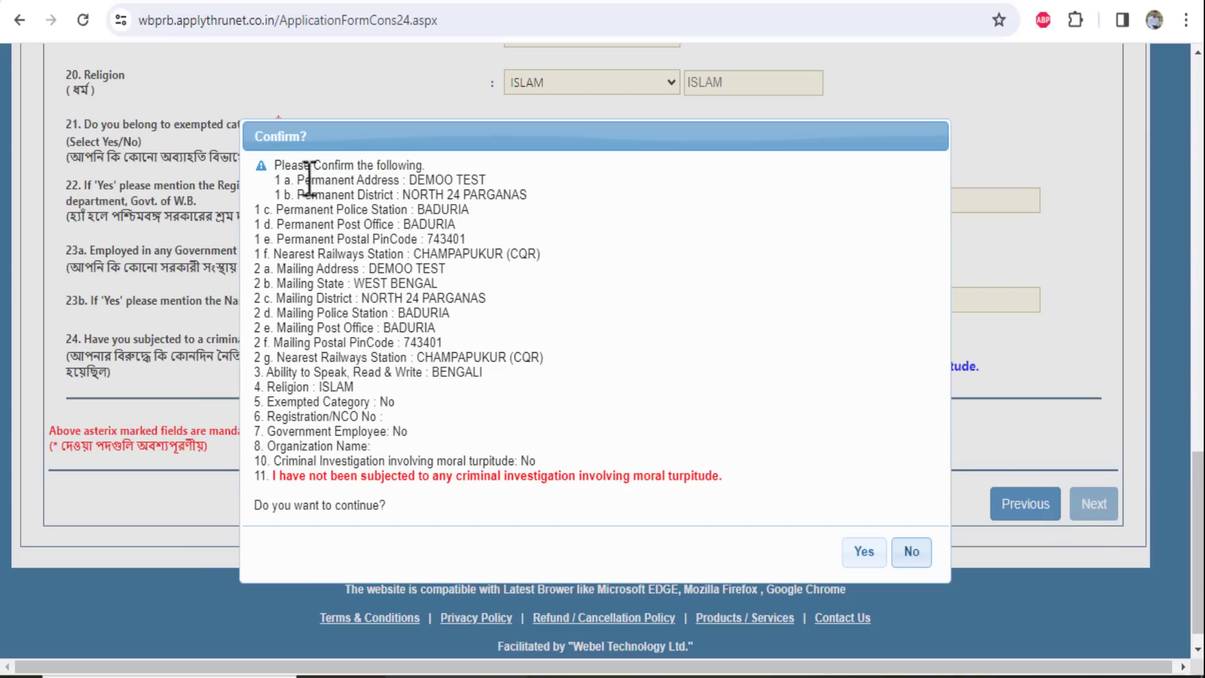
drag(270, 166, 657, 498)
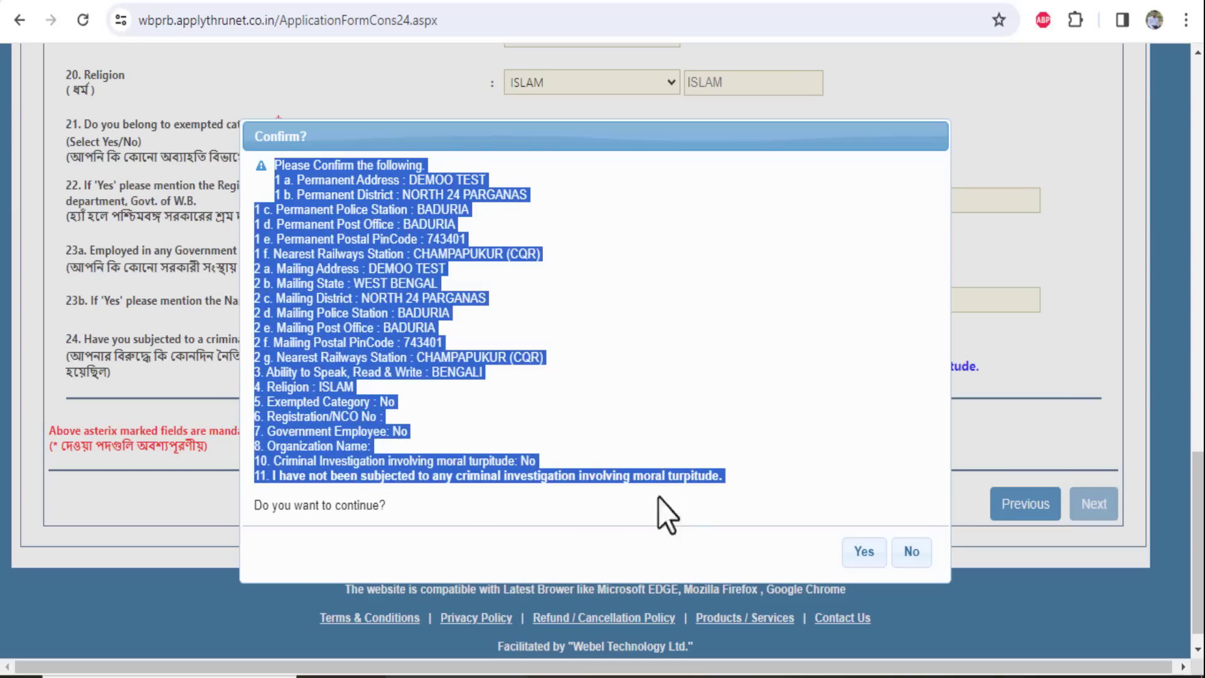
click(502, 372)
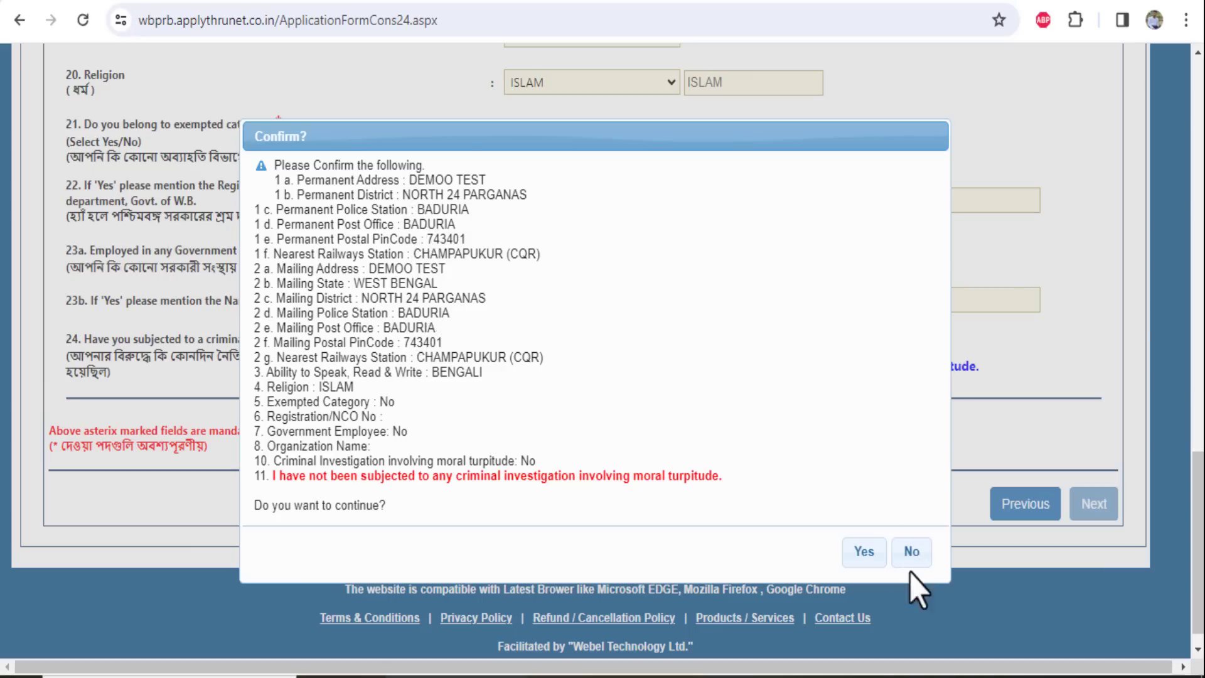
click(864, 555)
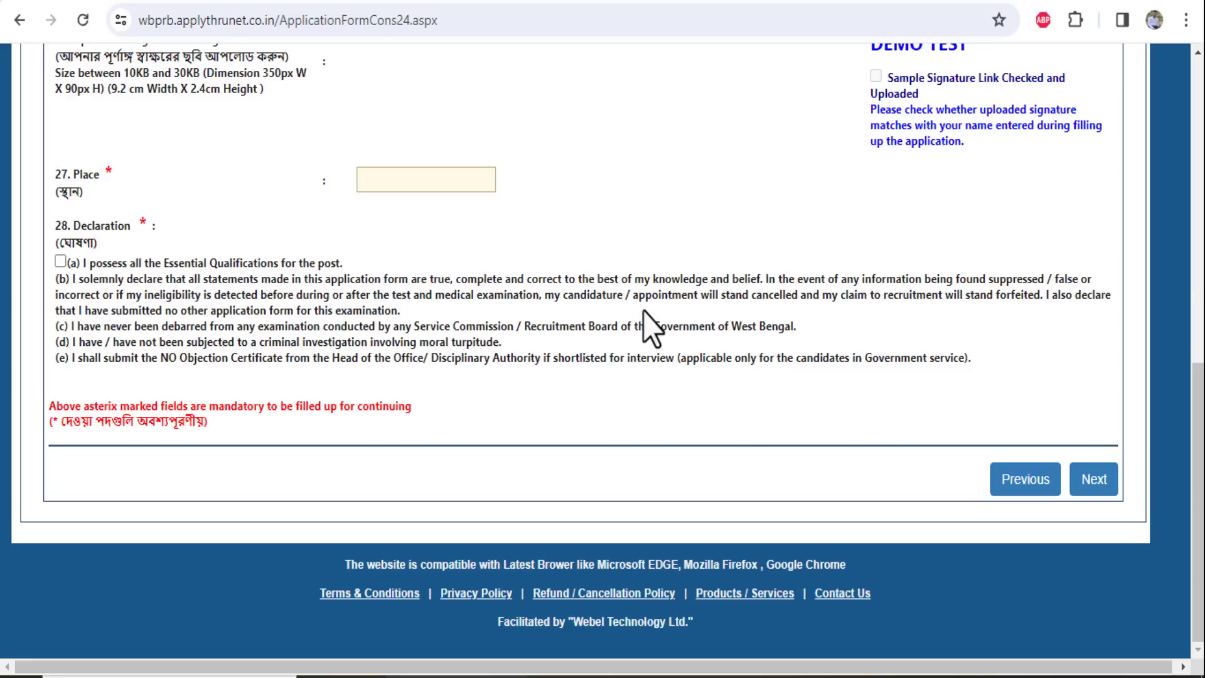
scroll(642, 313, up, 5)
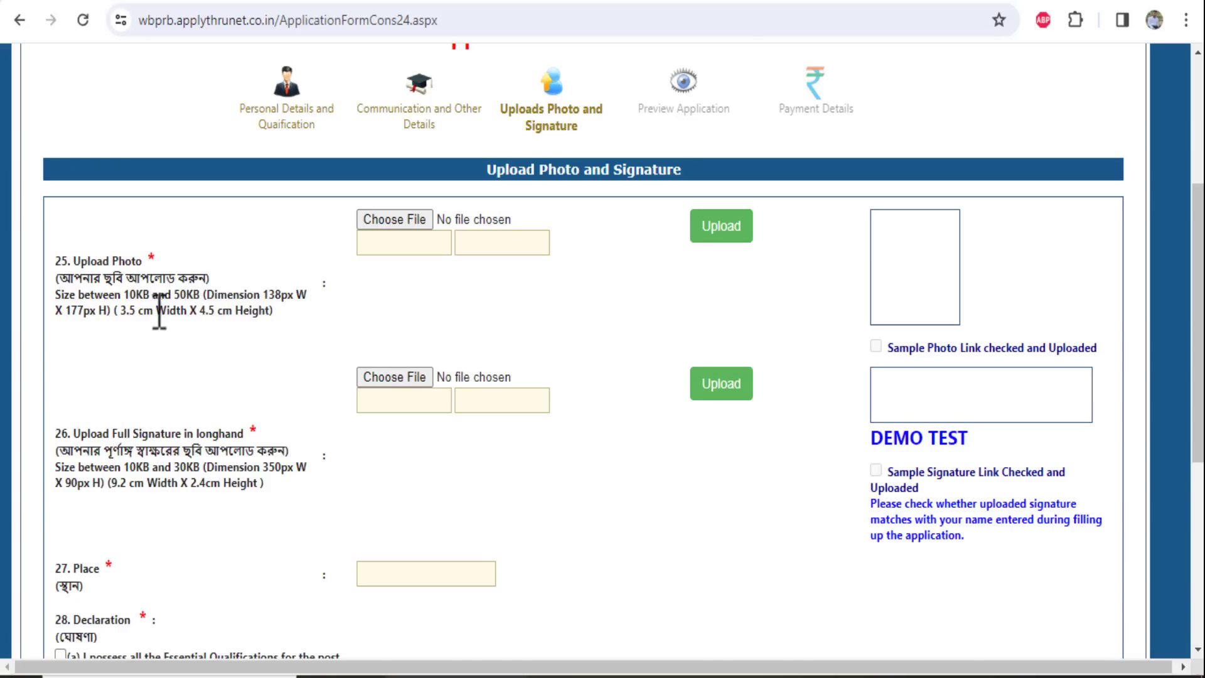
drag(125, 296, 201, 299)
click(201, 305)
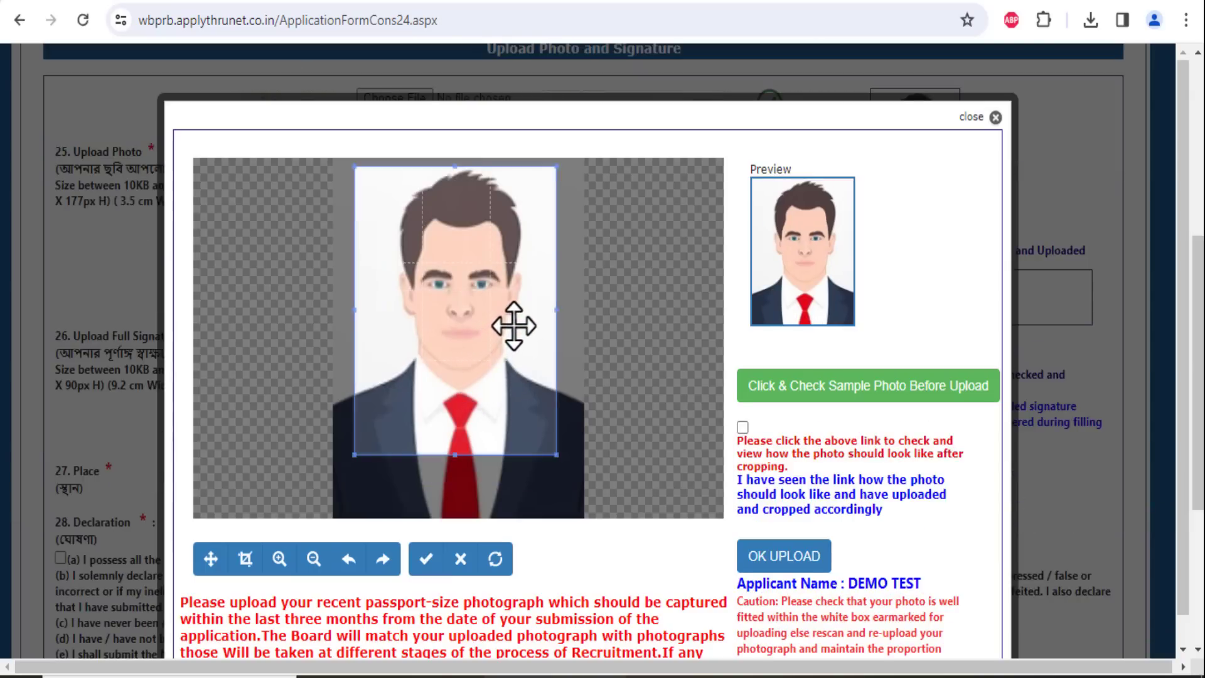
- Crop the passport photo to face and shoulders, acknowledge the sample guidelines, and upload it
drag(513, 326, 504, 321)
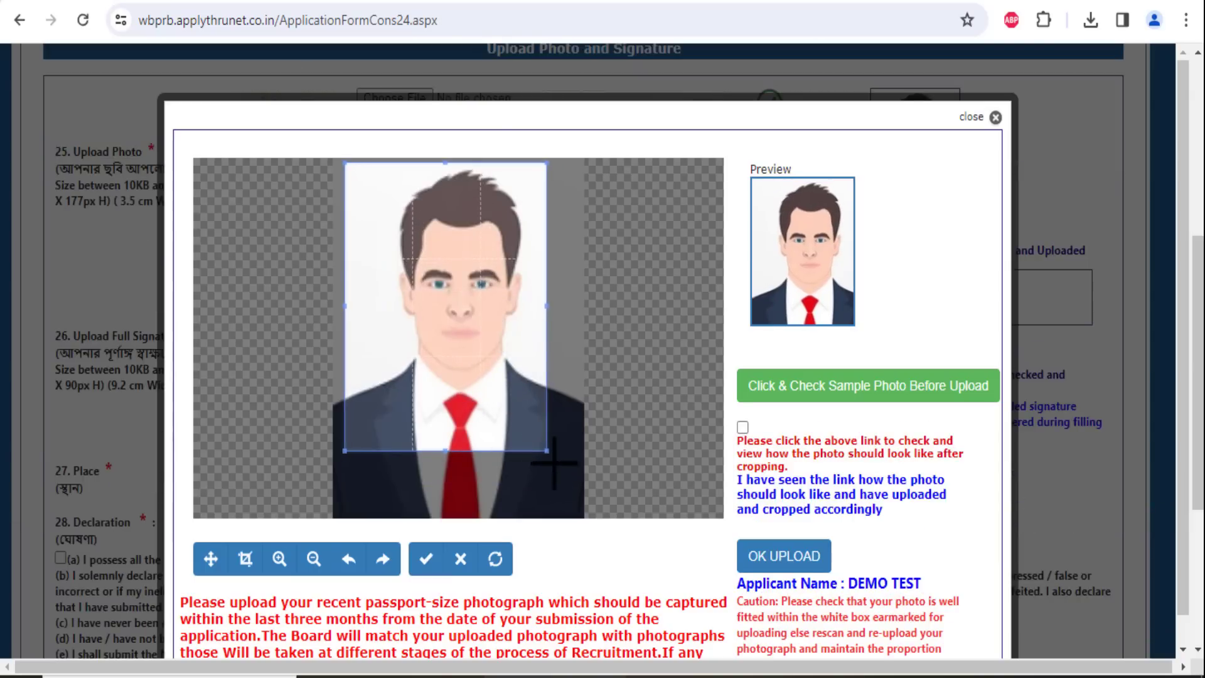
drag(546, 451, 574, 491)
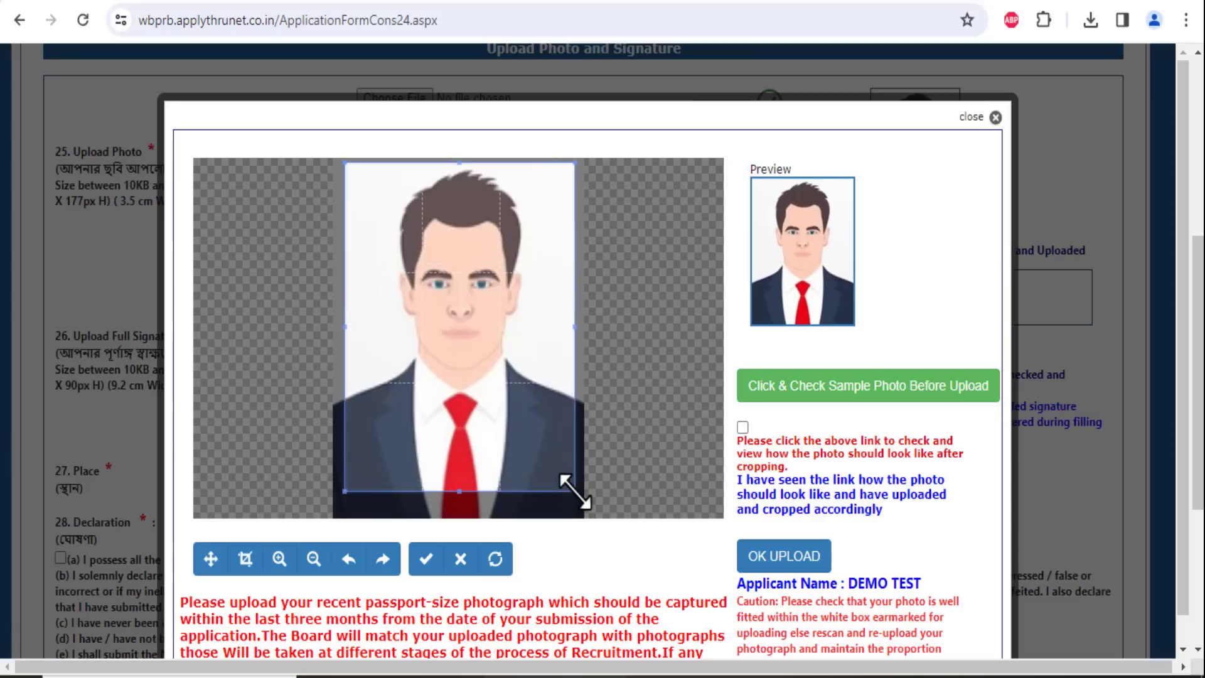
click(837, 388)
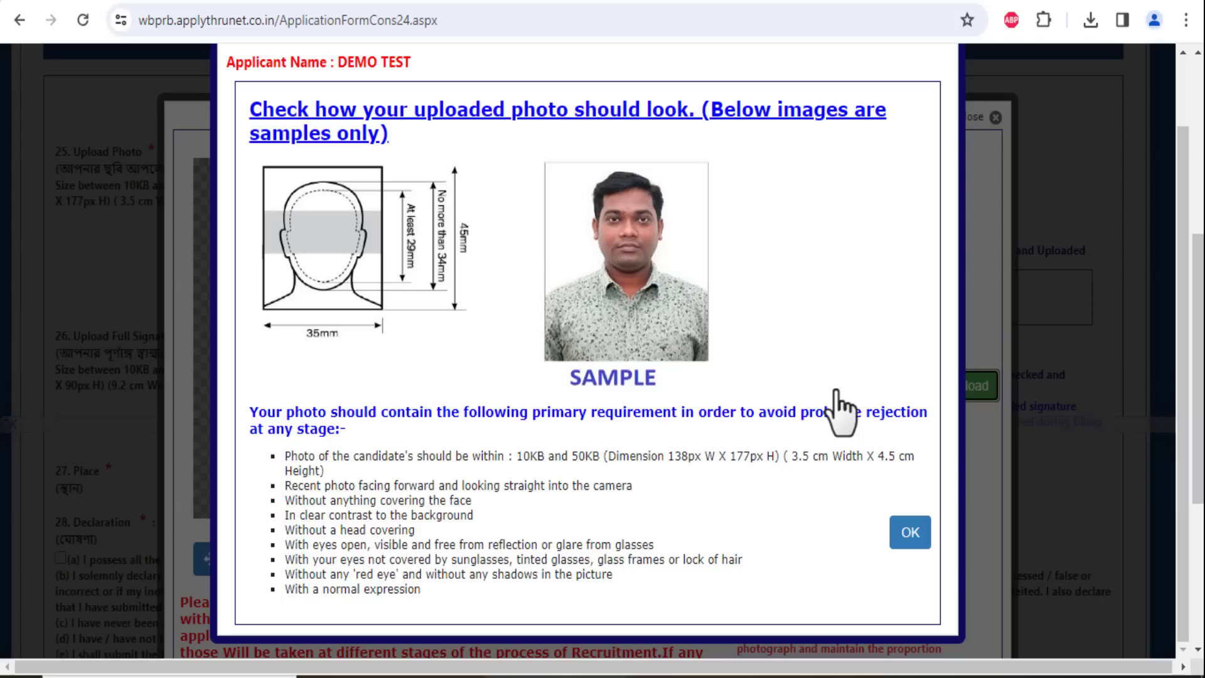
scroll(502, 232, down, 4)
scroll(530, 251, up, 2)
click(920, 606)
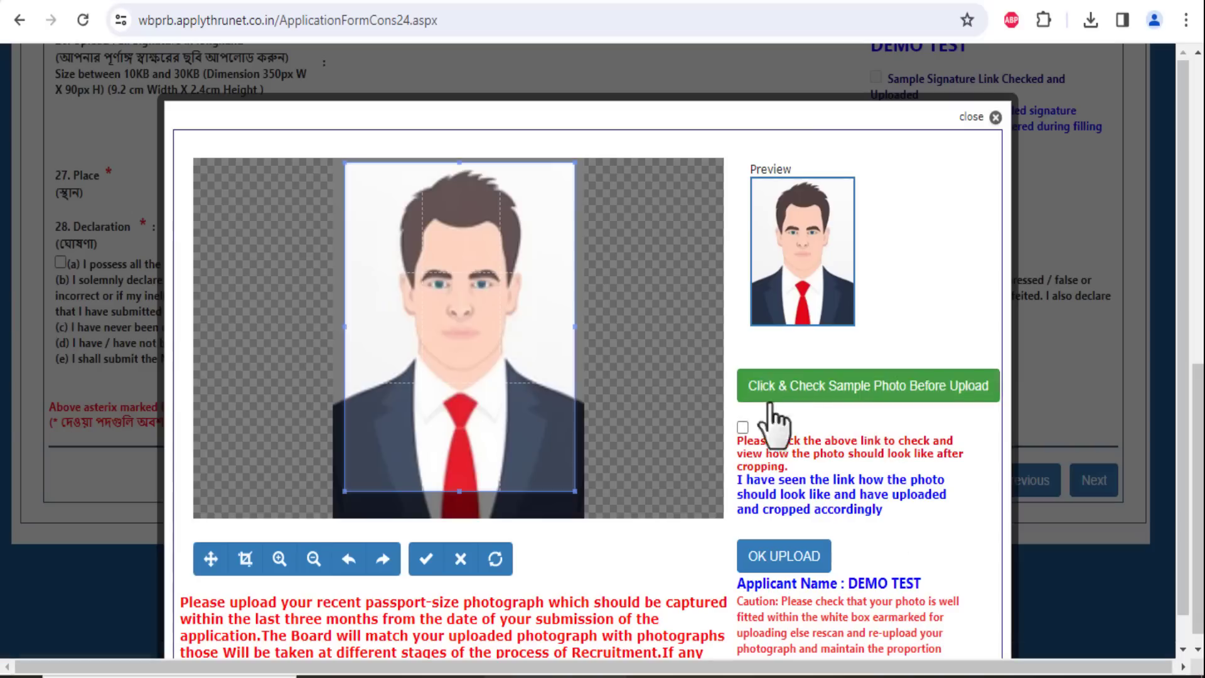
click(743, 427)
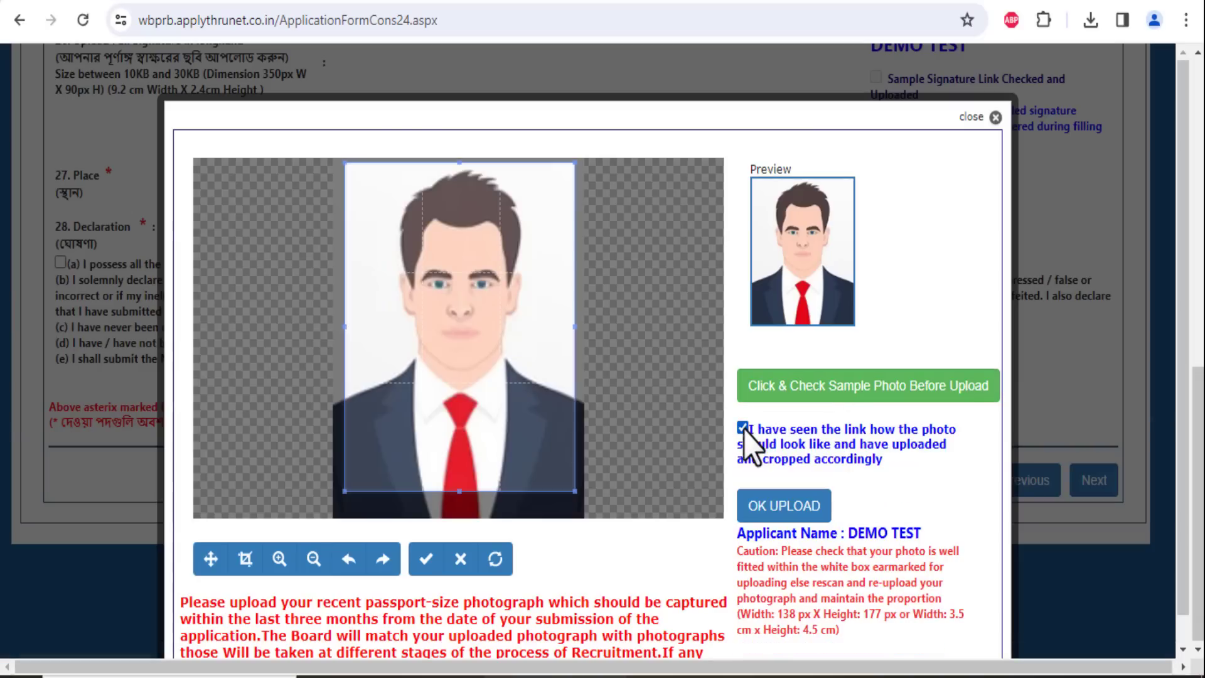
click(792, 507)
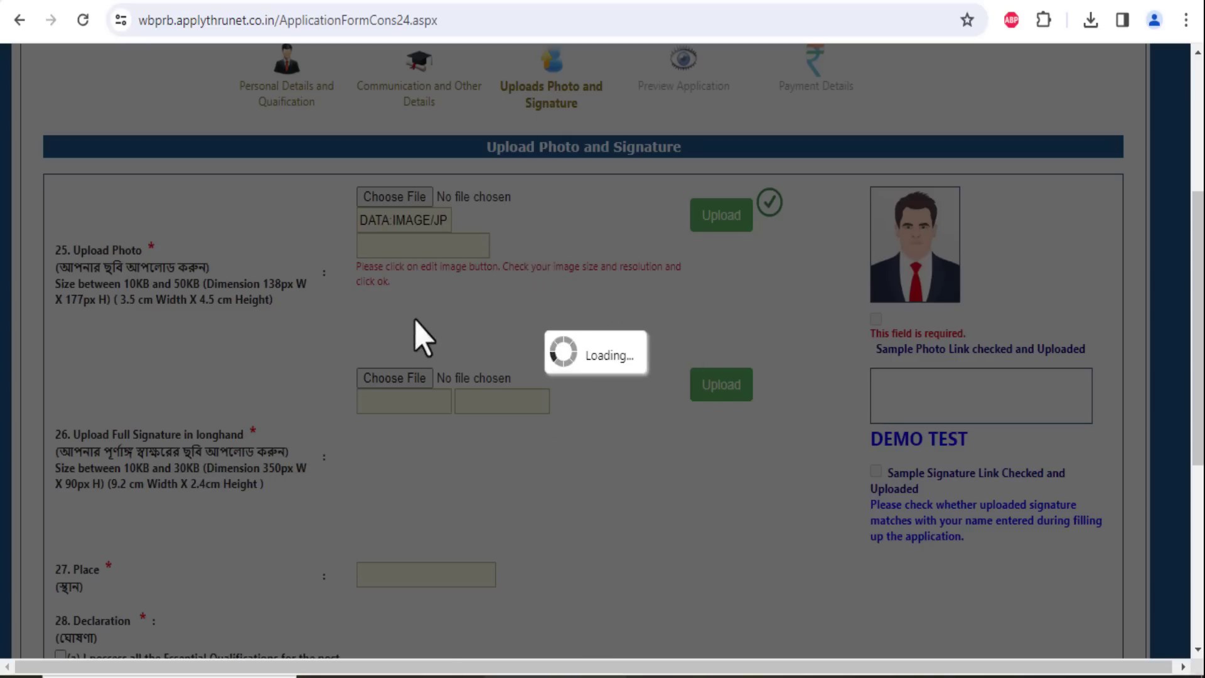
- Crop the frame around the whole signature, view the long-hand signing guide, and upload it
scroll(533, 329, up, 3)
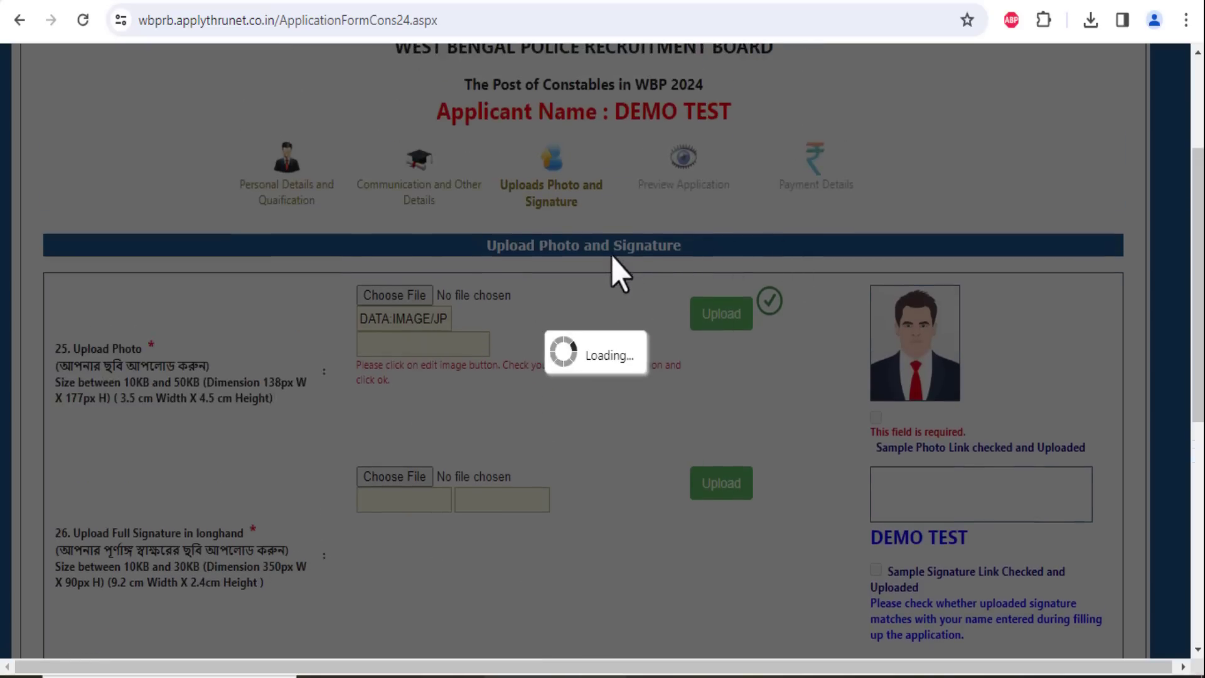
scroll(608, 260, down, 1)
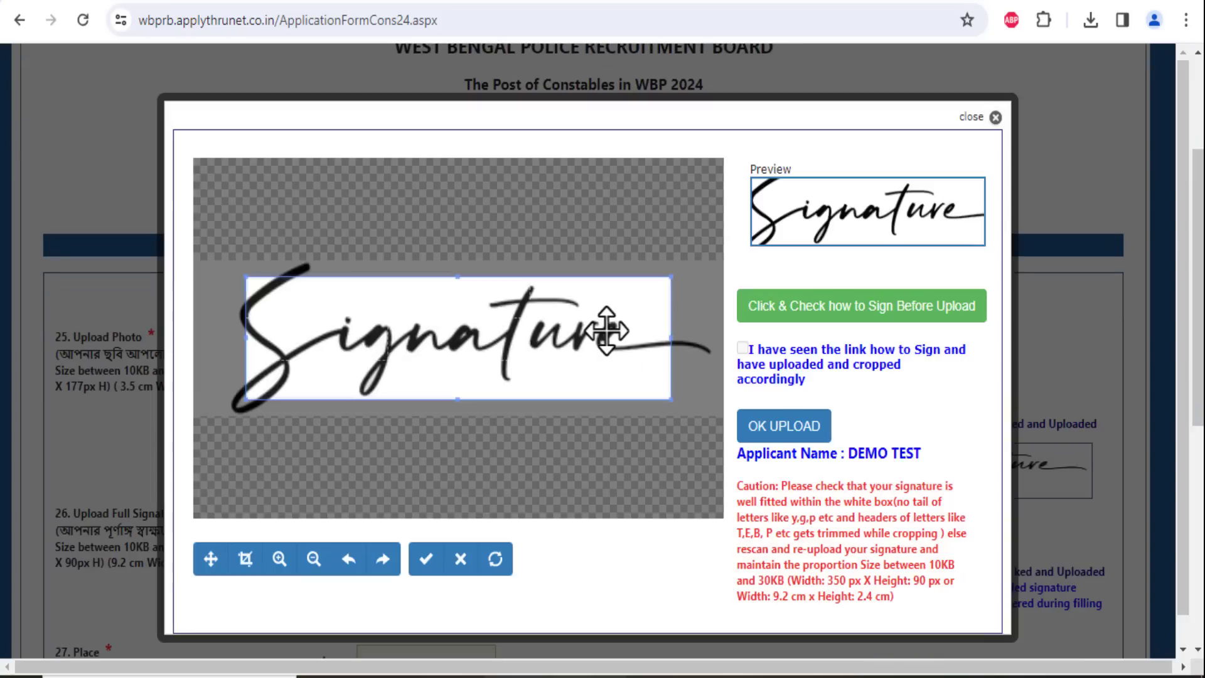
drag(583, 339, 545, 325)
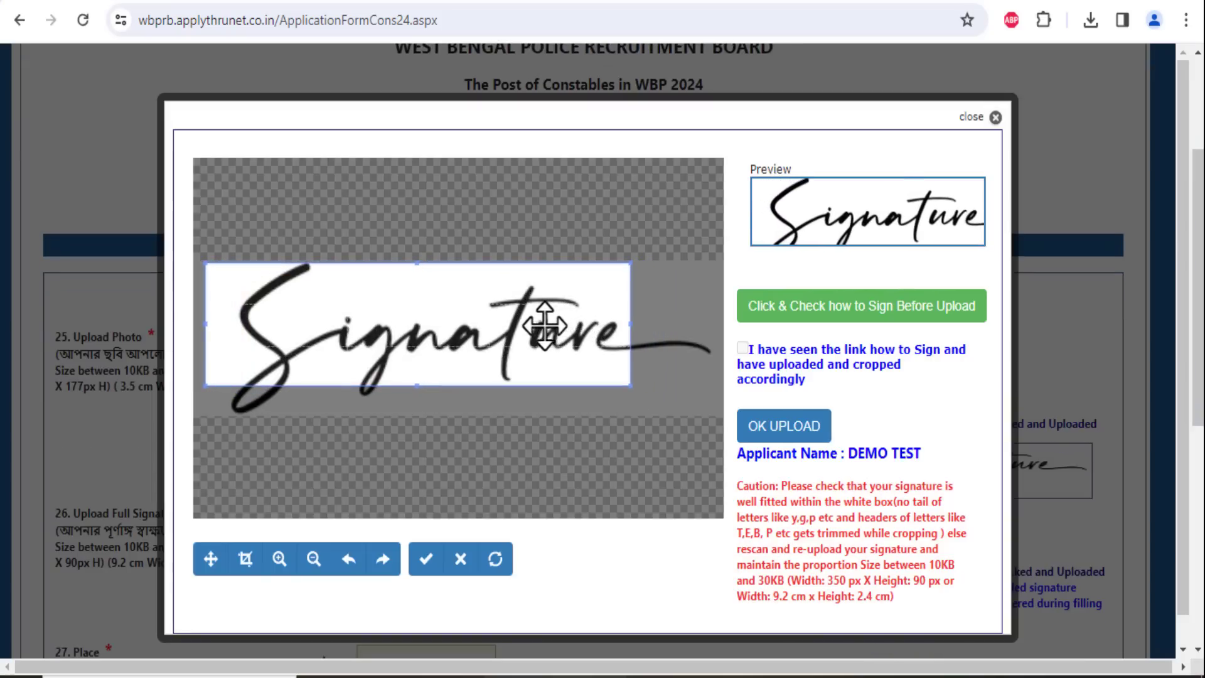
drag(626, 385, 716, 416)
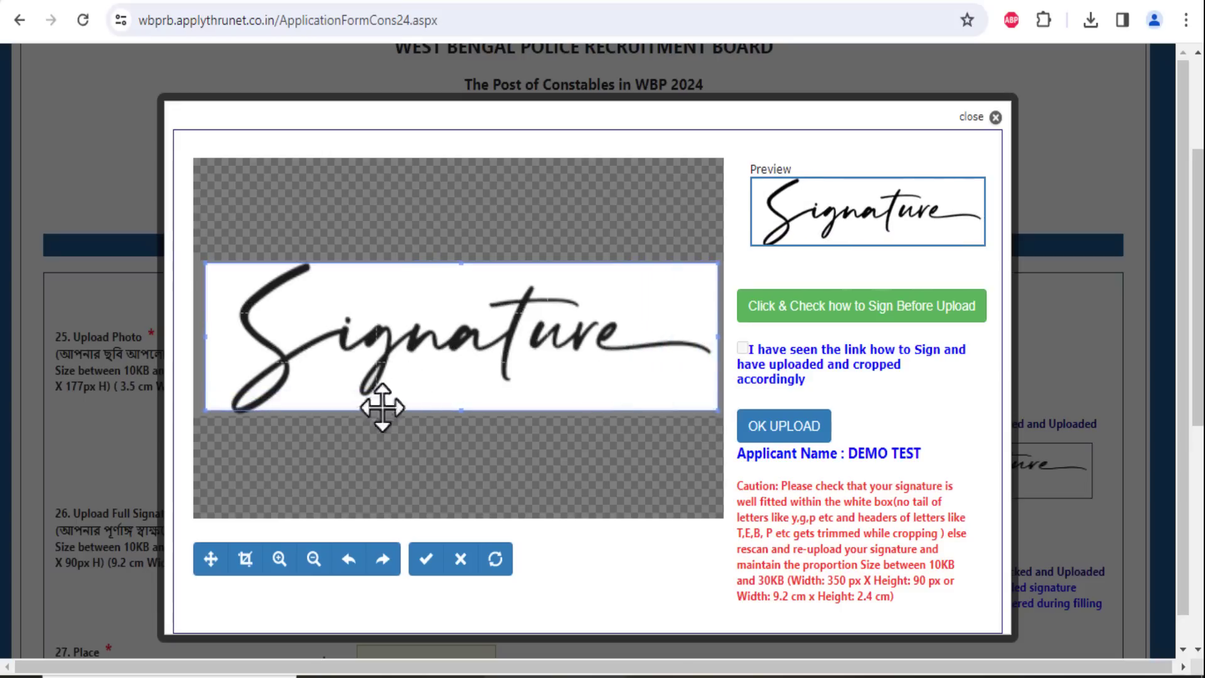
drag(201, 408, 196, 412)
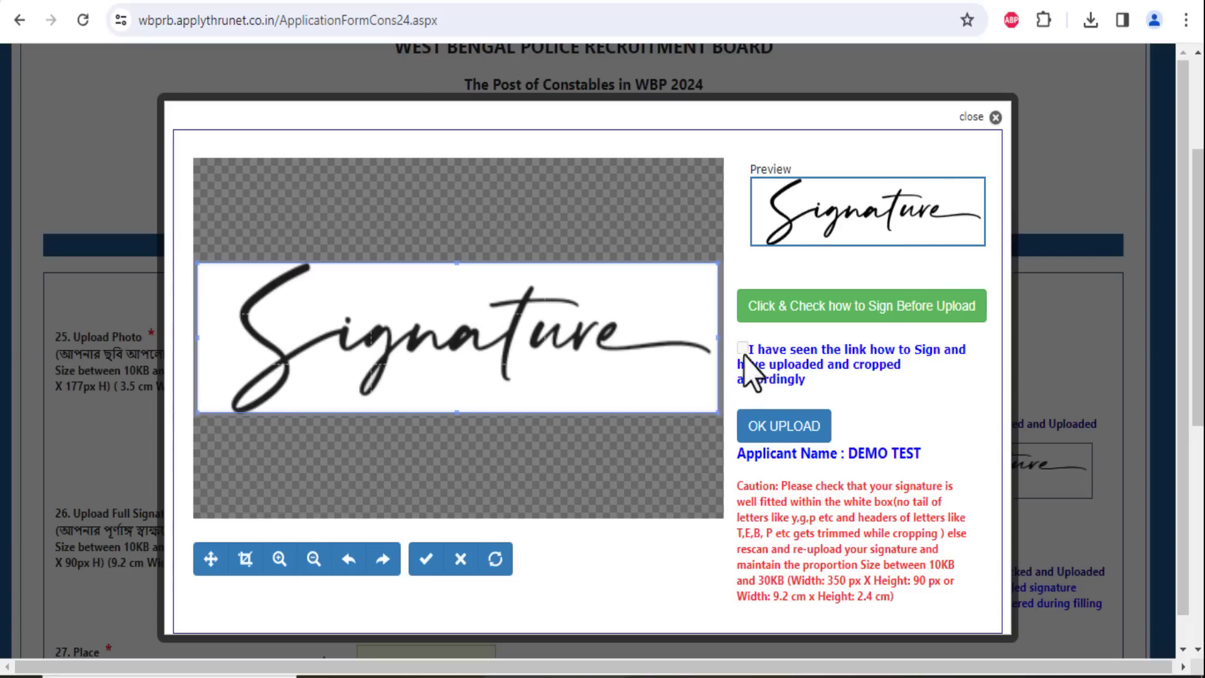
click(826, 321)
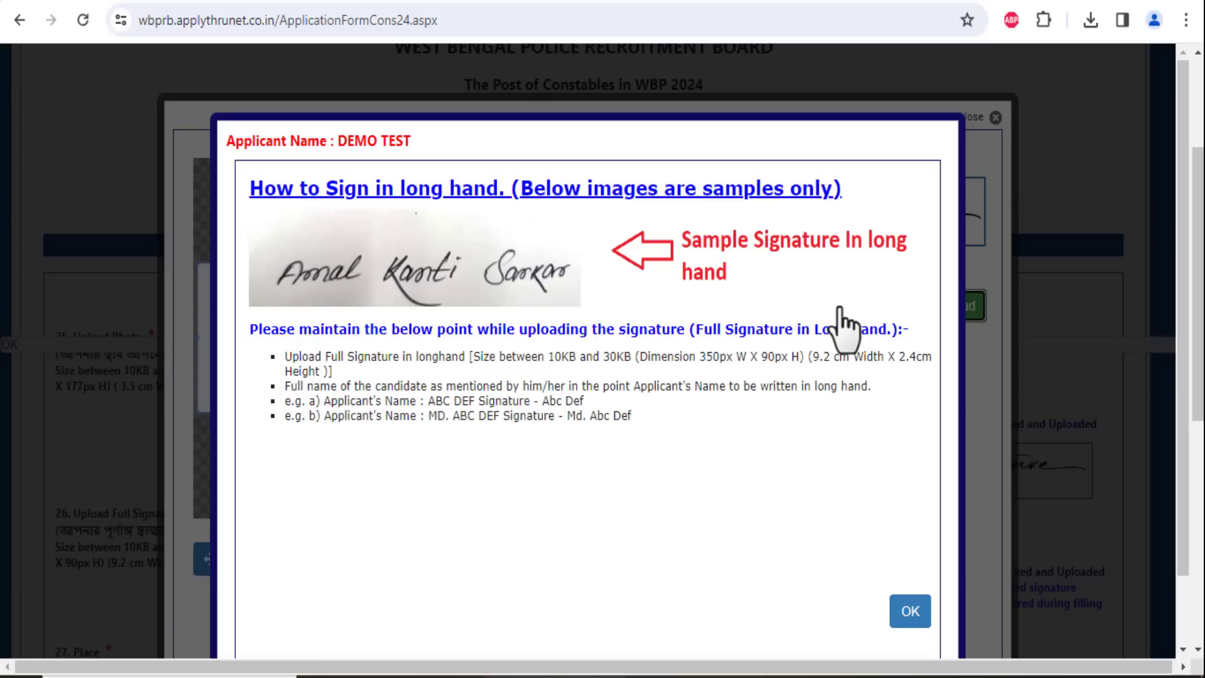
click(907, 612)
click(742, 347)
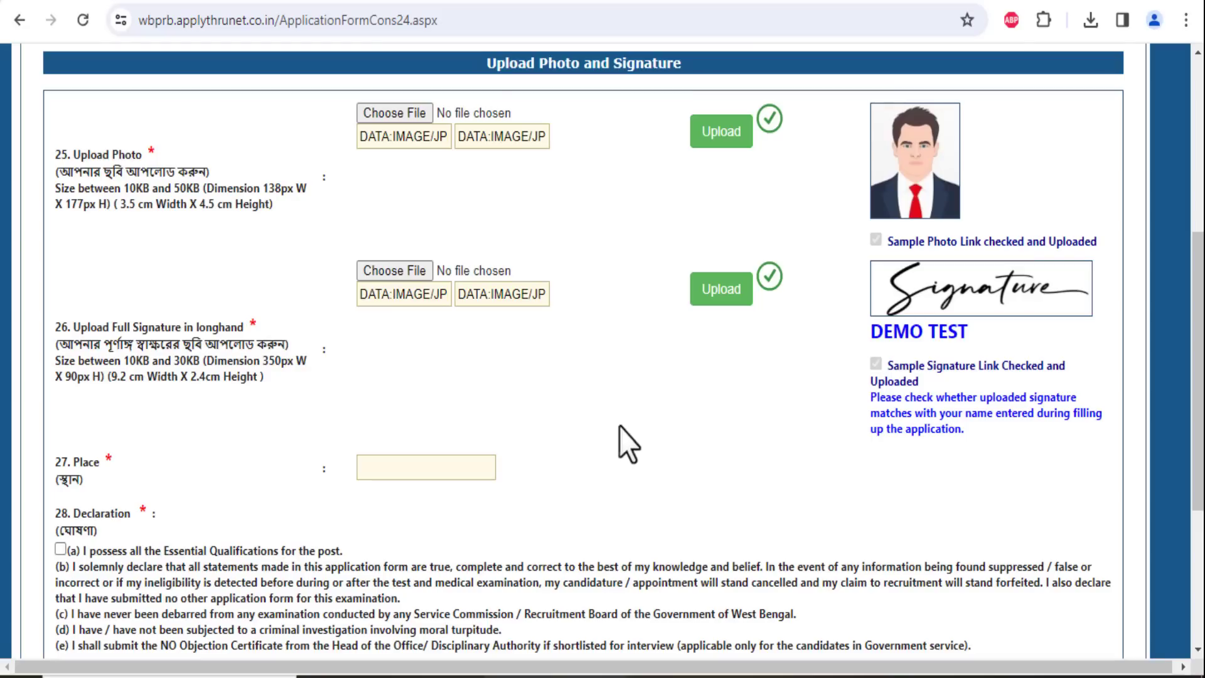
- Enter BADURIA as the Place and accept declaration (a)
click(430, 467)
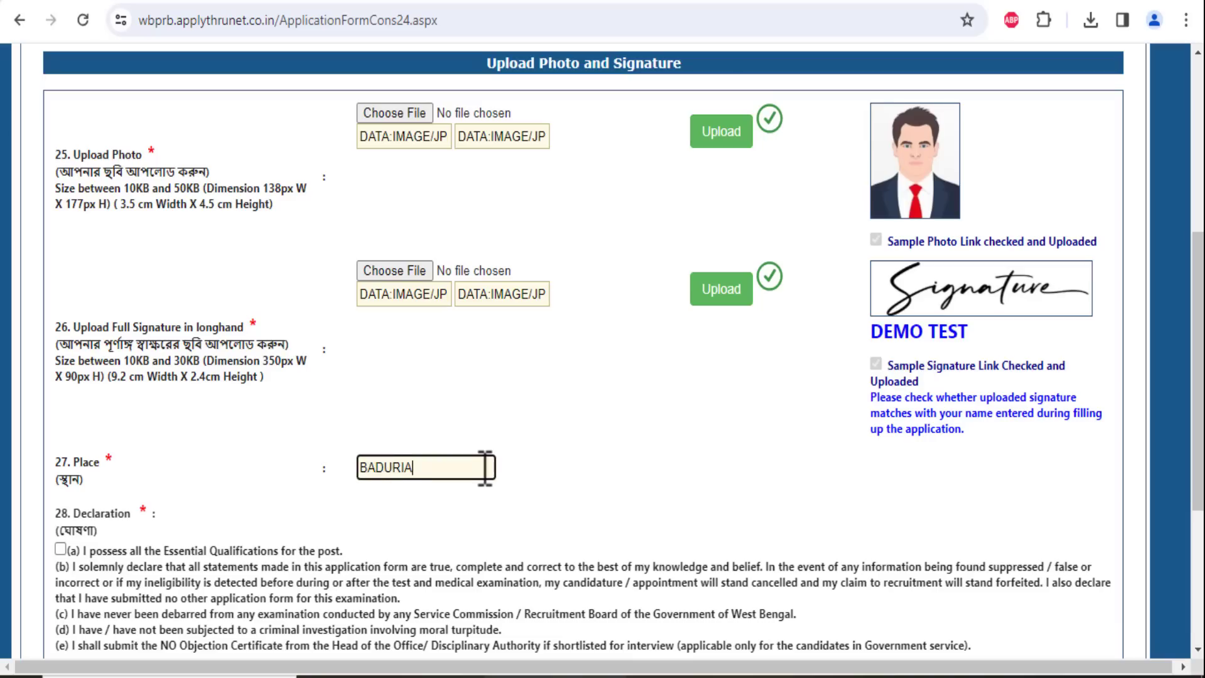
click(543, 449)
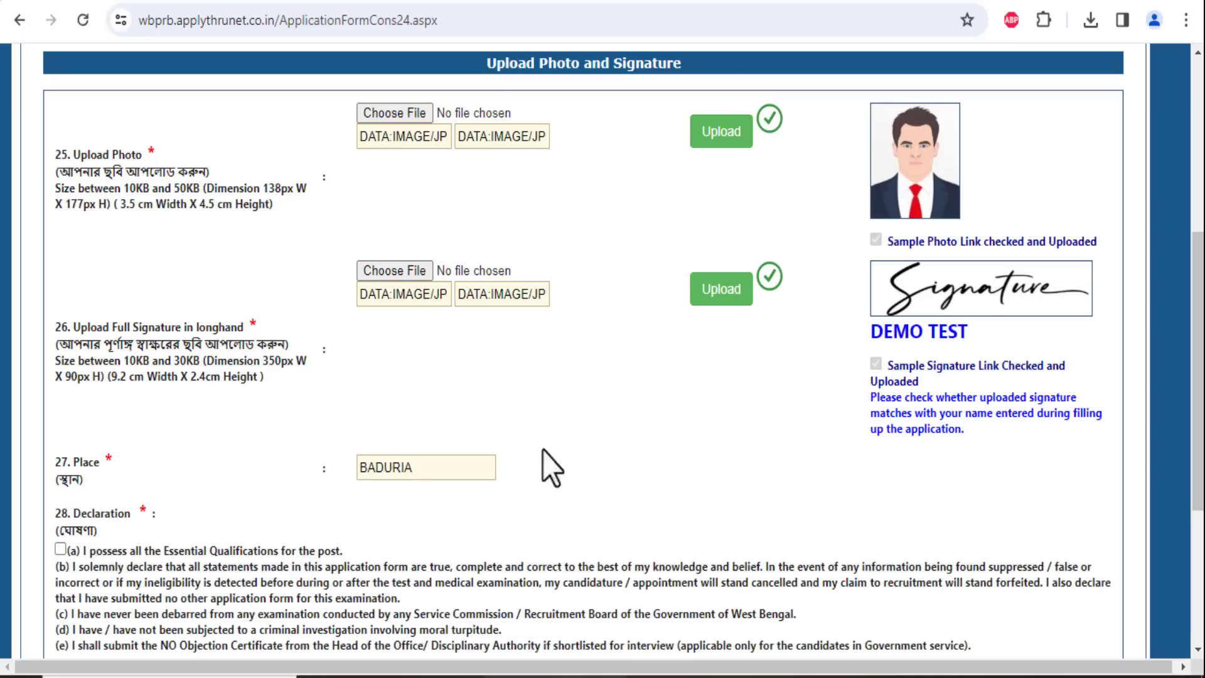
click(63, 551)
- Submit the photo, signature and place page and confirm with Yes
scroll(566, 505, down, 5)
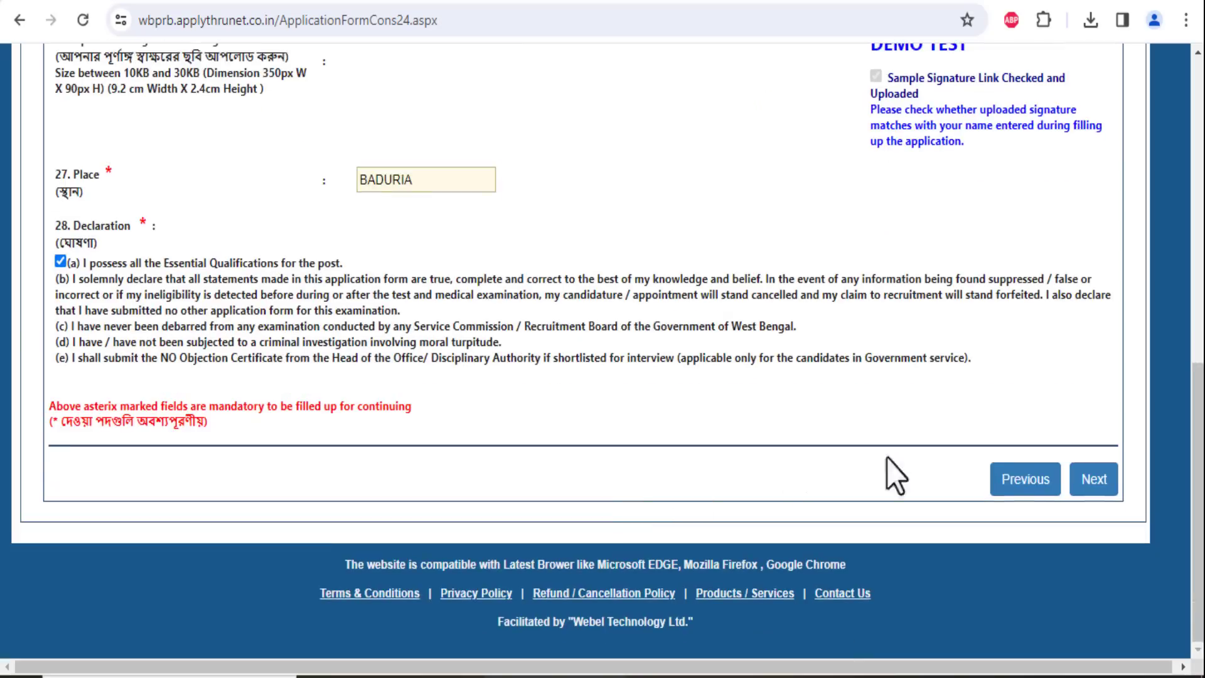
click(1094, 494)
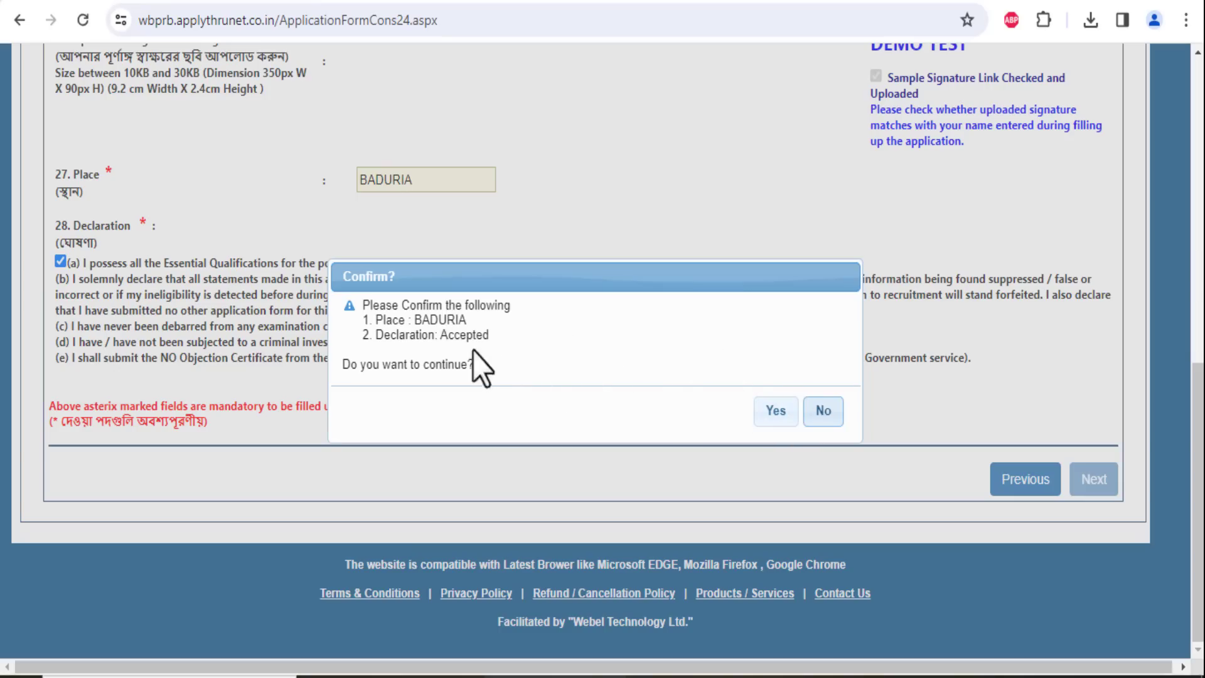
drag(379, 317, 447, 338)
click(448, 337)
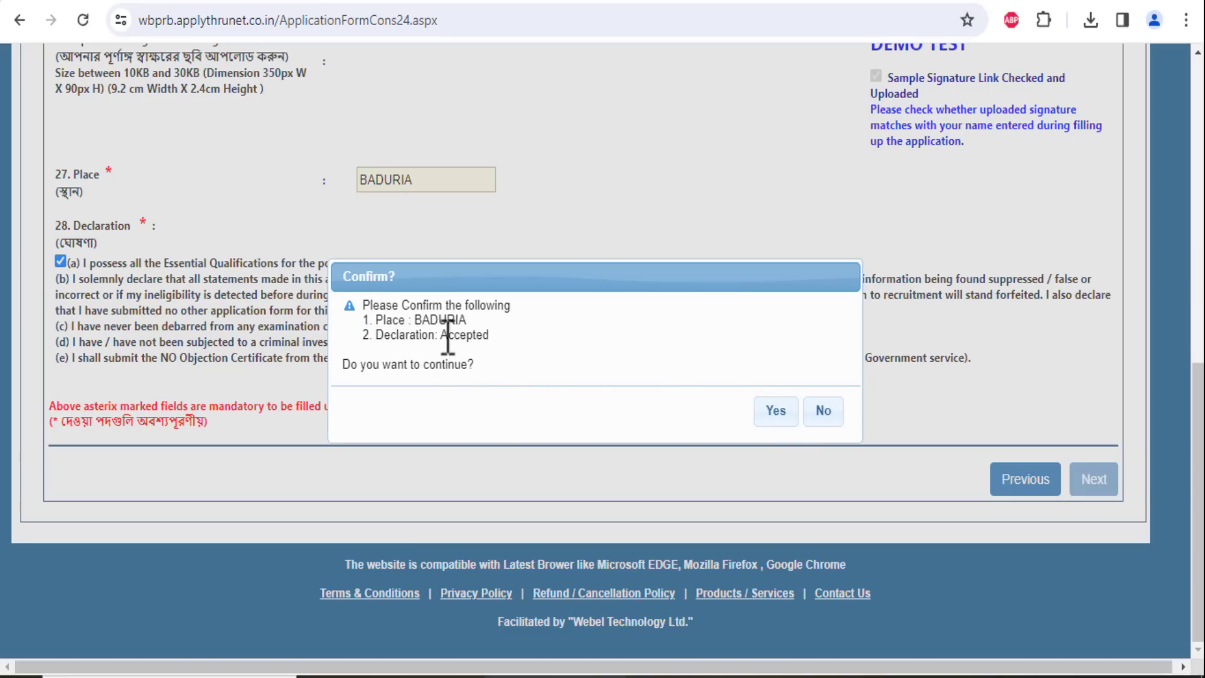
click(775, 415)
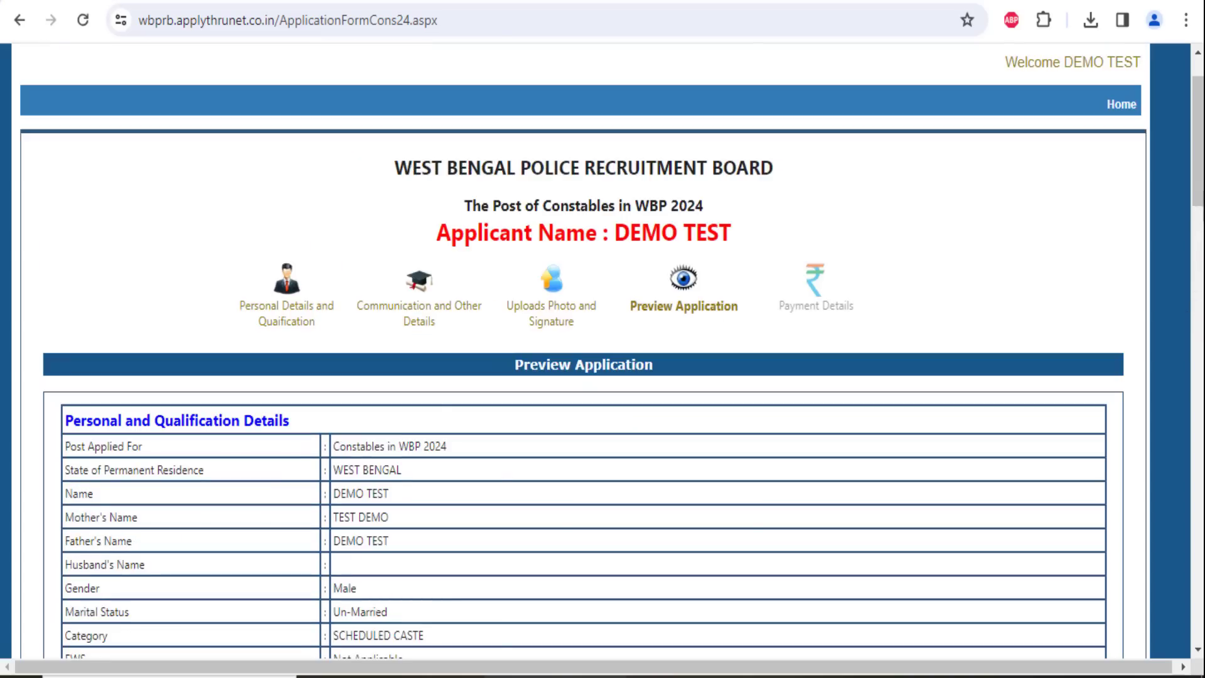
scroll(603, 351, down, 2)
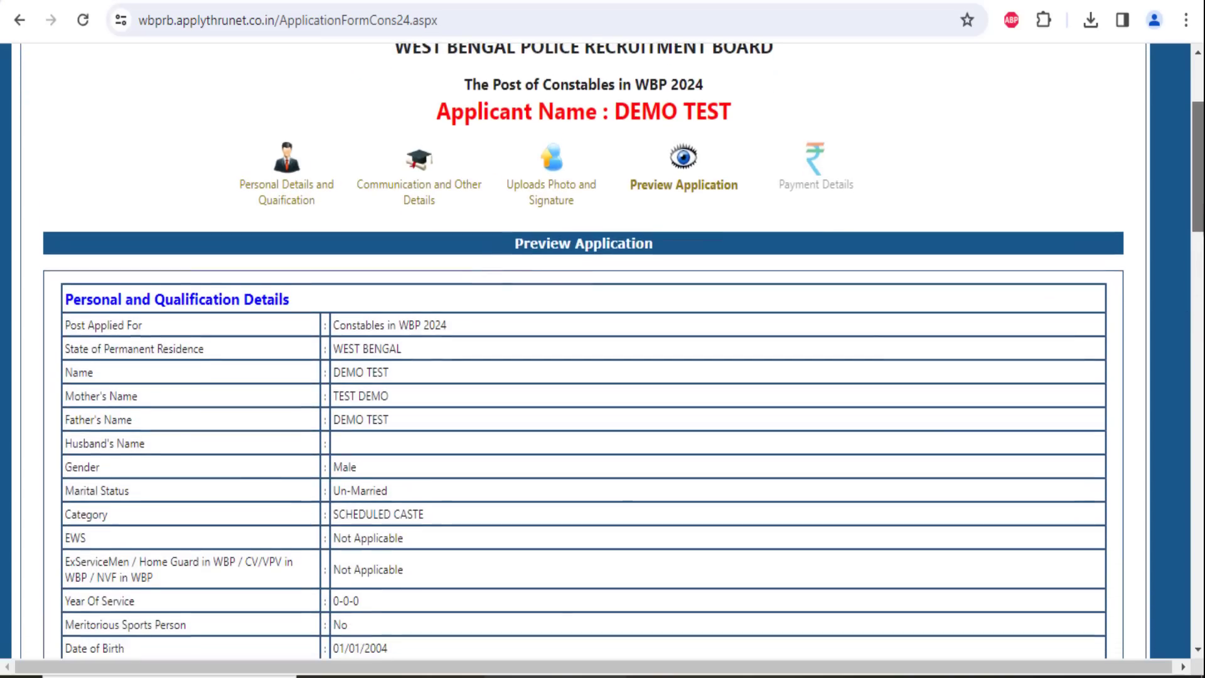
scroll(602, 352, down, 1)
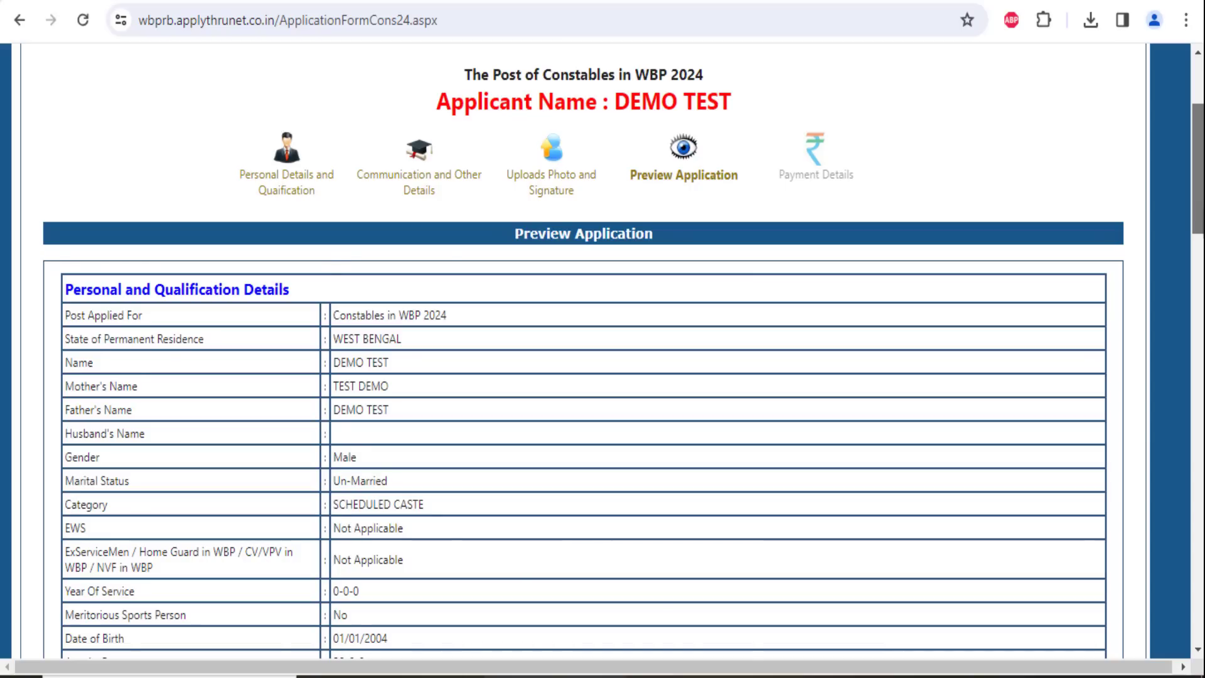
scroll(603, 351, down, 10)
scroll(1179, 465, down, 8)
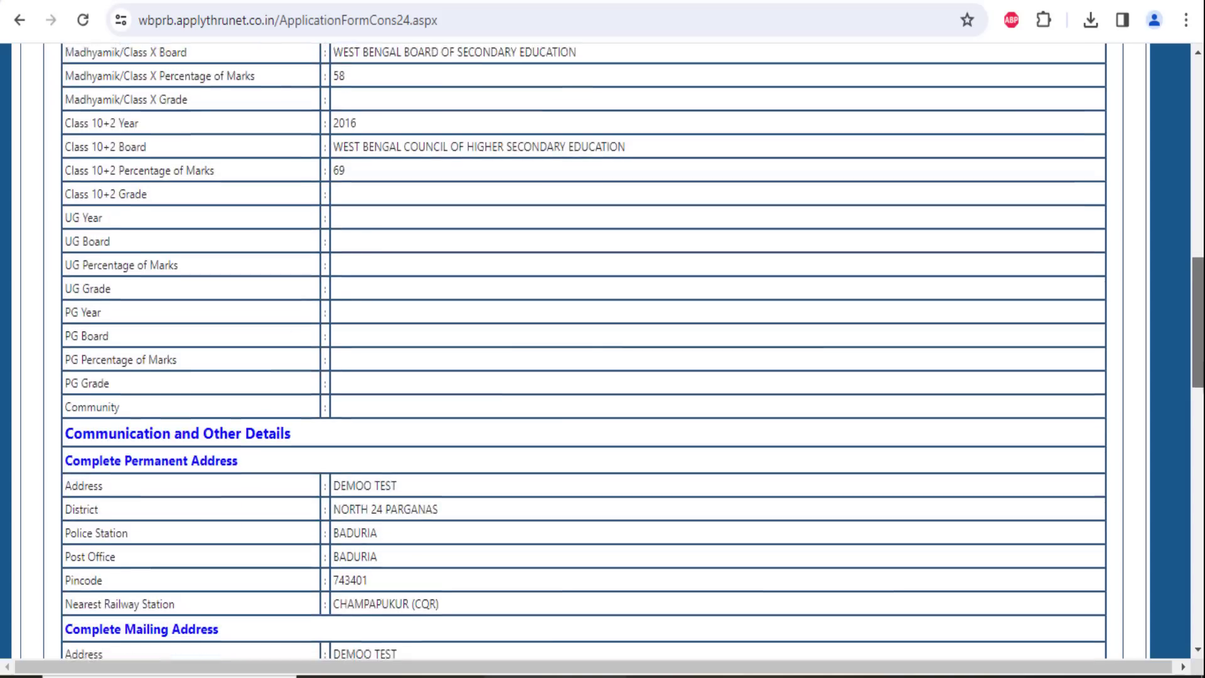
scroll(1177, 462, up, 1)
scroll(1179, 495, down, 6)
scroll(1186, 552, down, 6)
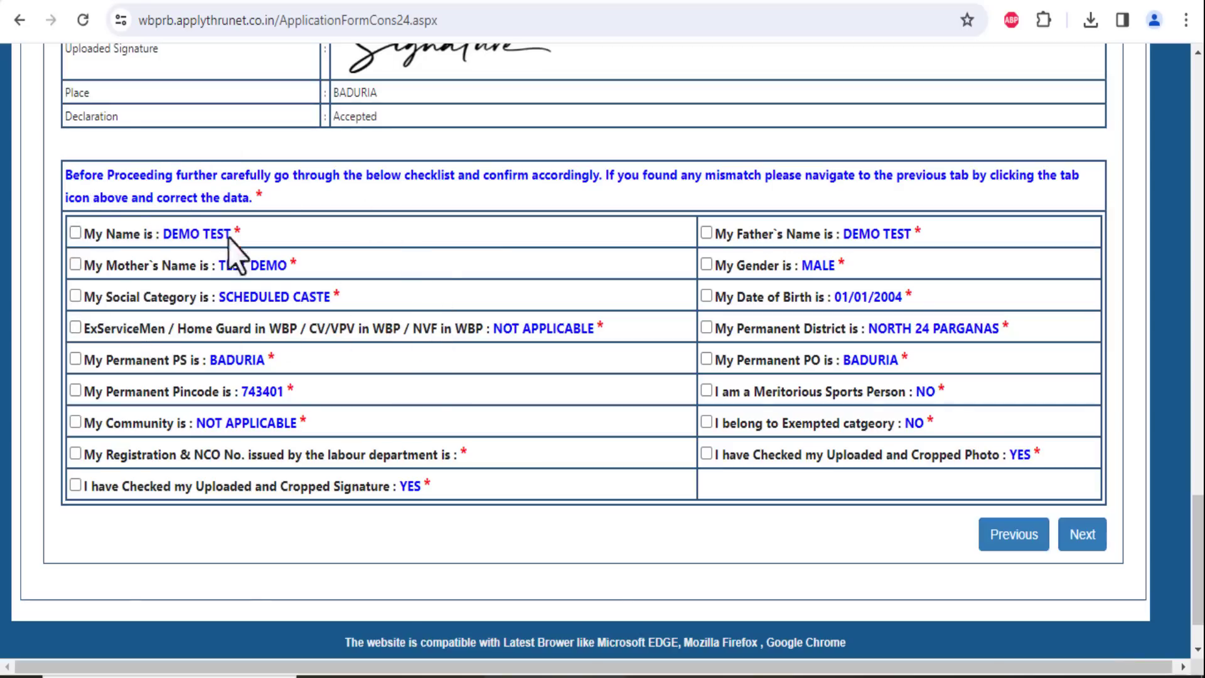
- Tick the left-column checklist items, from My Name through the uploaded signature
click(75, 232)
click(75, 264)
click(75, 297)
click(75, 327)
click(75, 358)
click(75, 390)
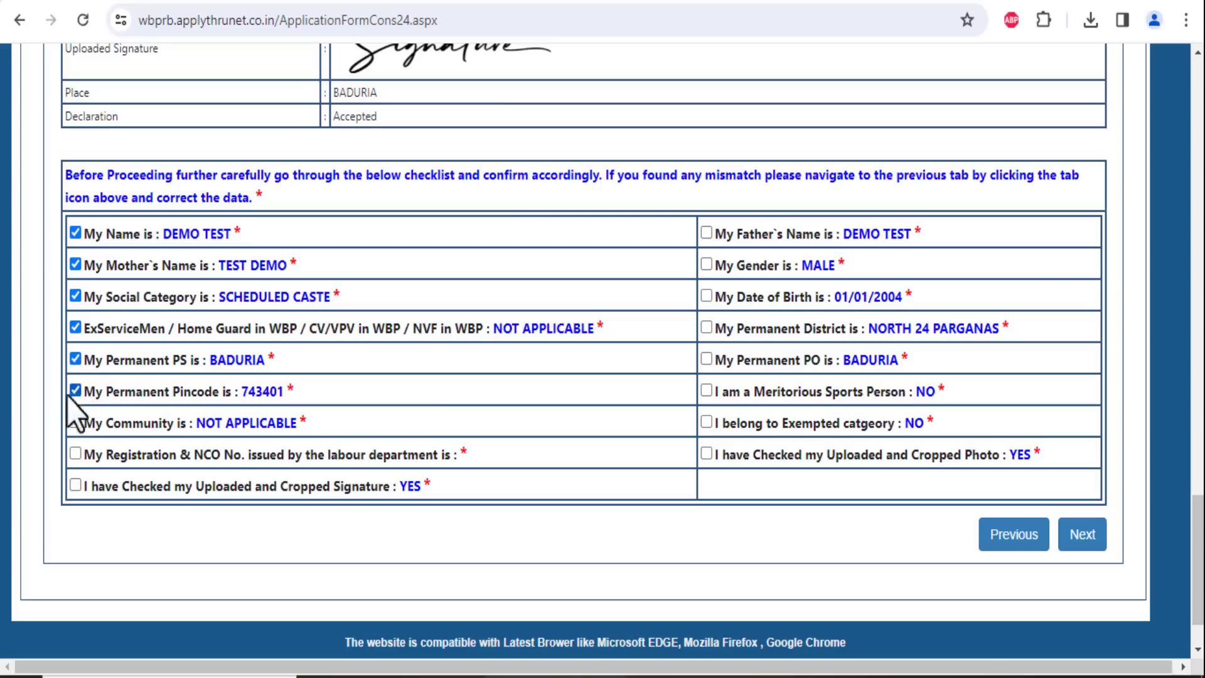
click(75, 453)
click(75, 485)
- Tick the right-column checklist items, from Father's Name through the uploaded photo
click(705, 232)
click(705, 265)
click(706, 295)
click(706, 327)
click(706, 358)
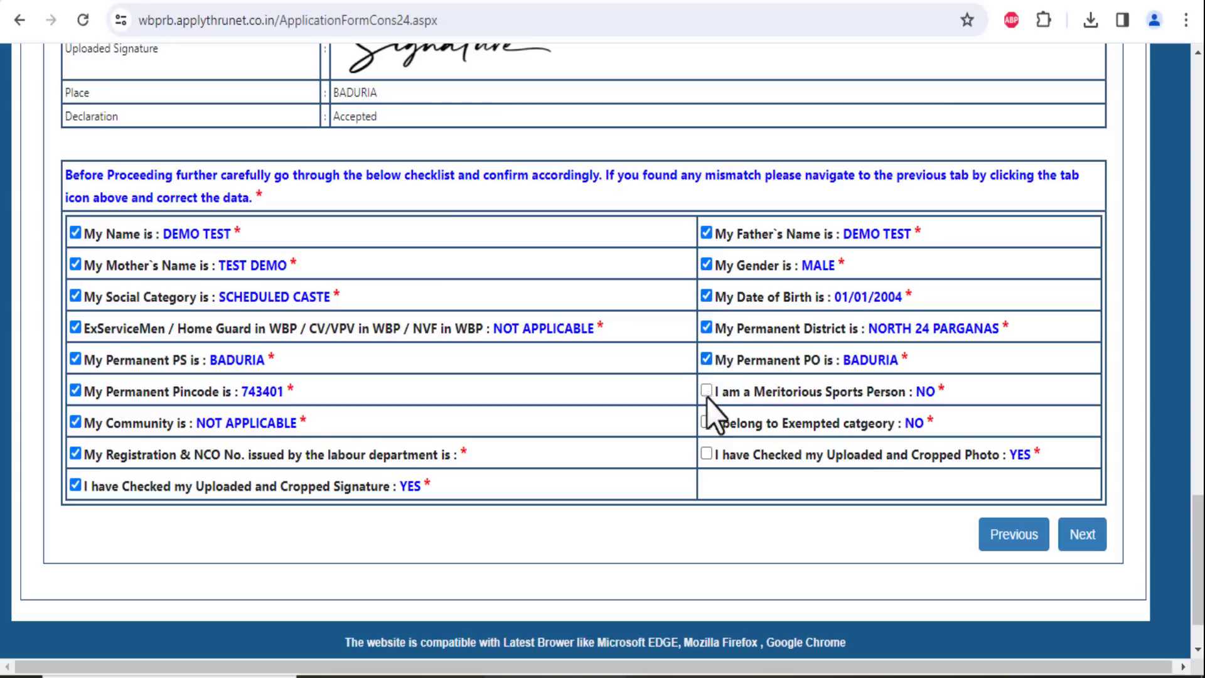
click(706, 421)
click(706, 453)
- Submit the completed checklist and confirm with Yes
click(1080, 534)
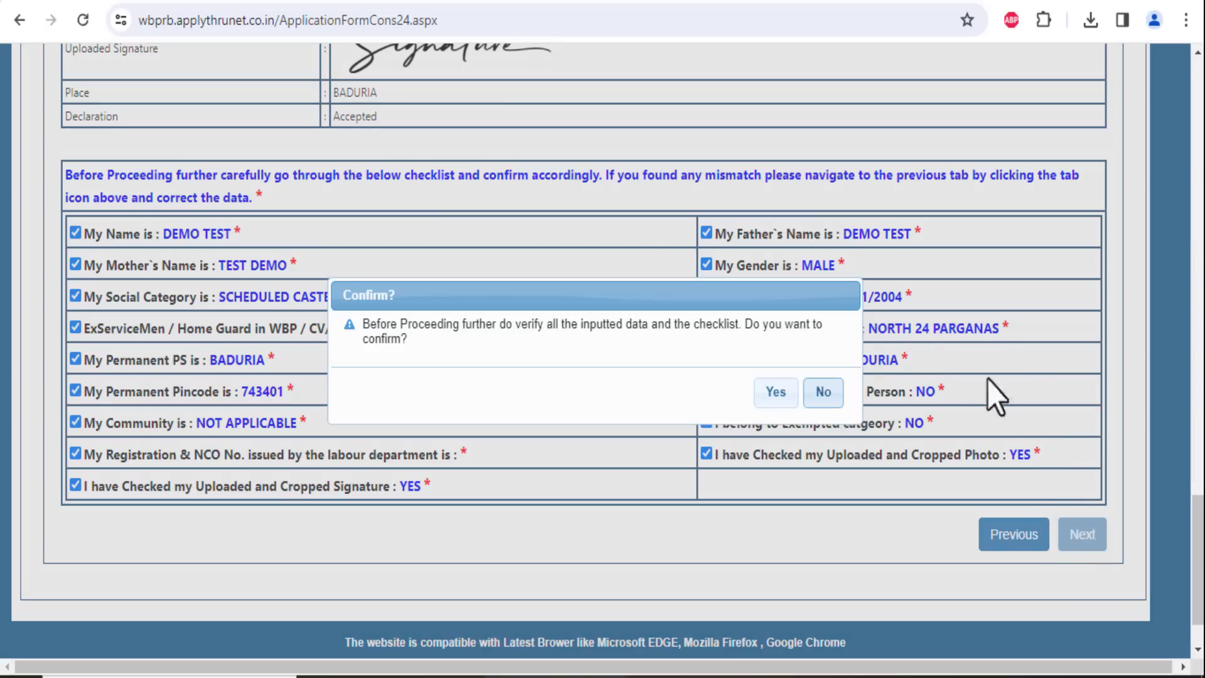
drag(409, 326, 667, 349)
click(667, 346)
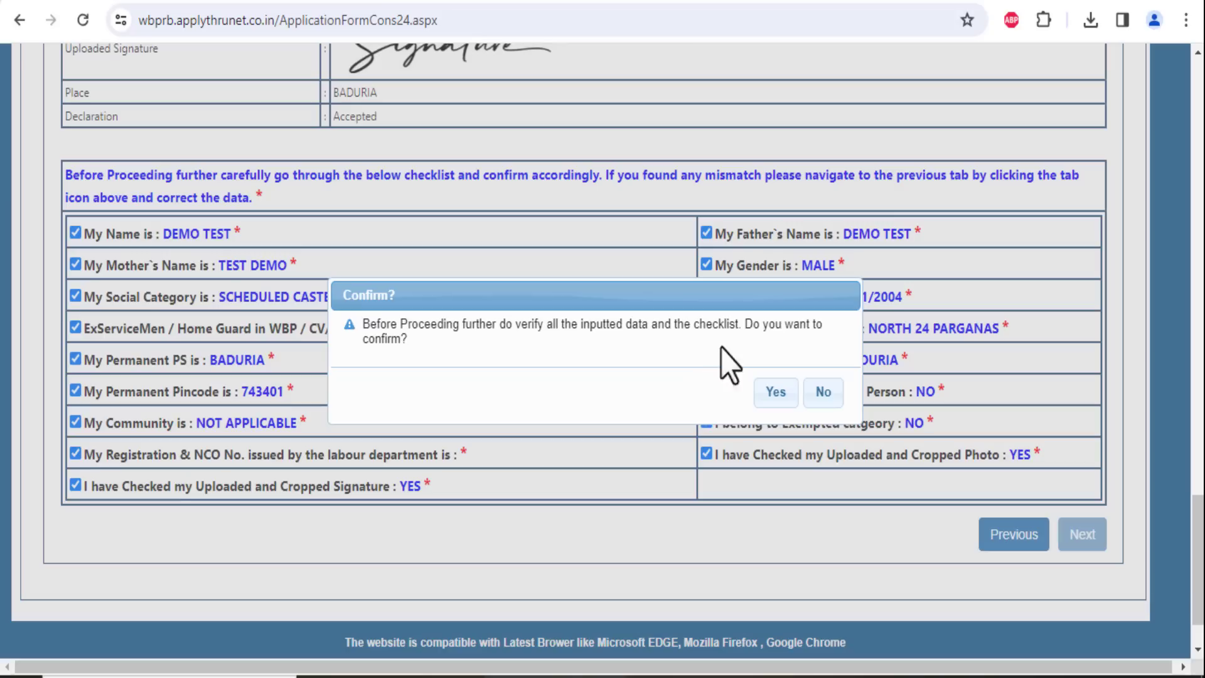
click(776, 394)
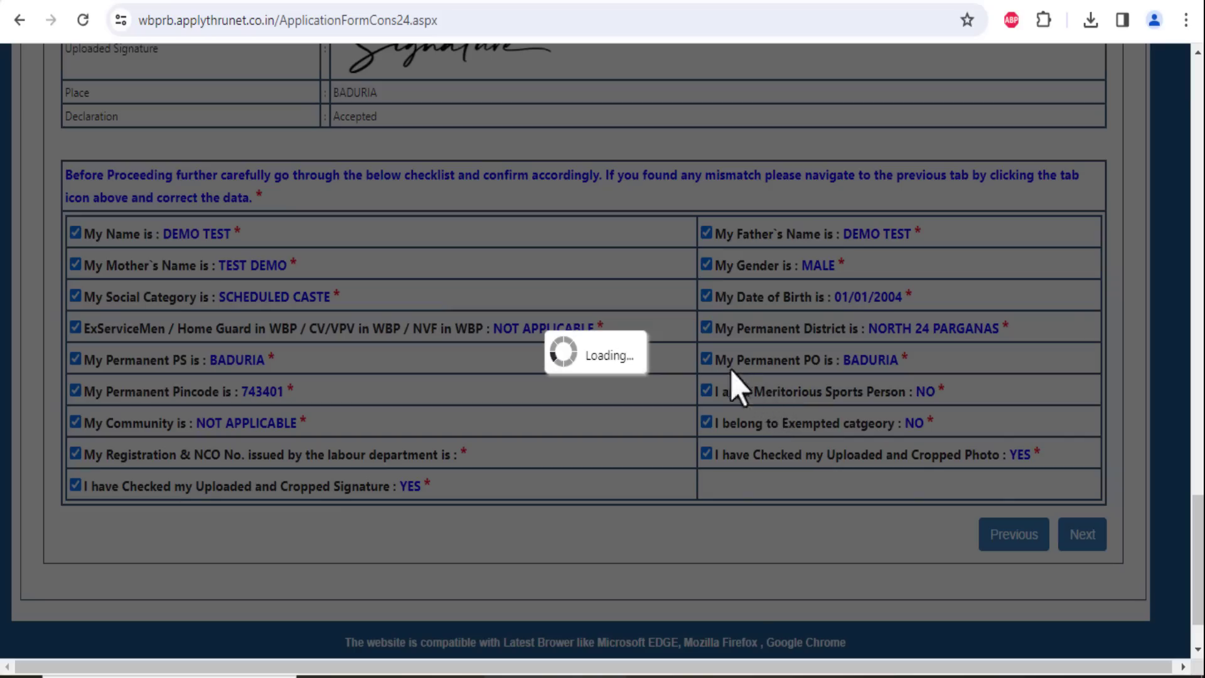
scroll(696, 312, up, 6)
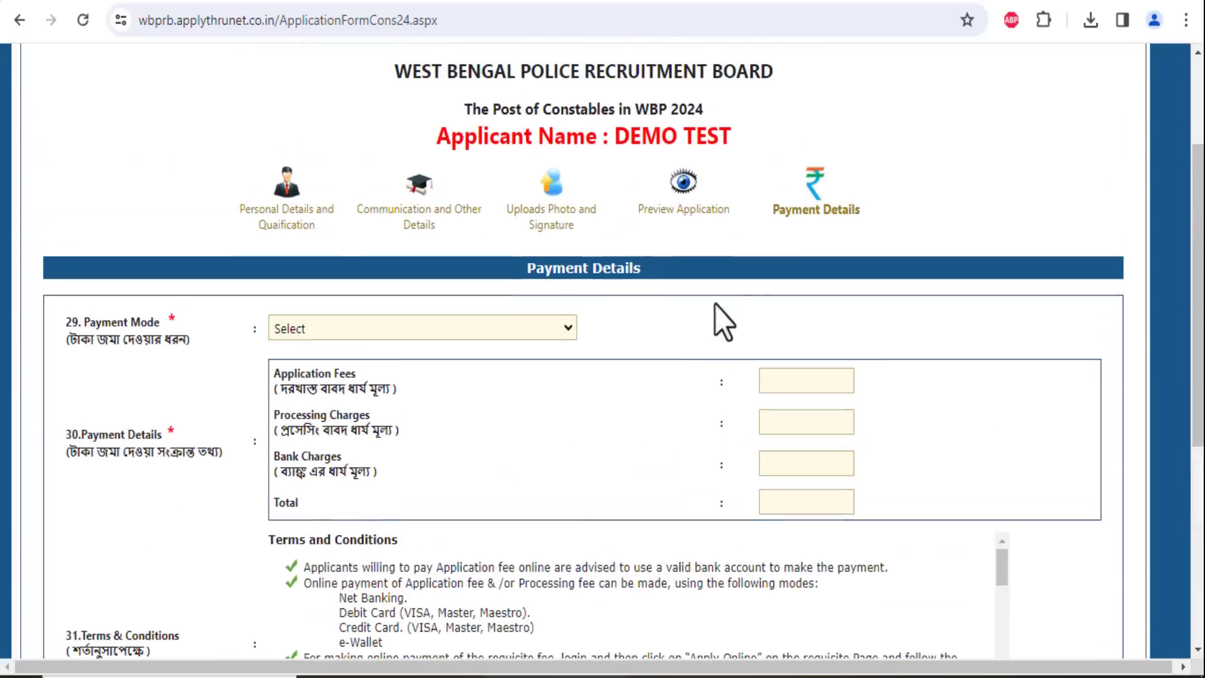
- Choose 'Online Payment through HDFC PAYU | Bill Desk' and accept the terms
click(351, 339)
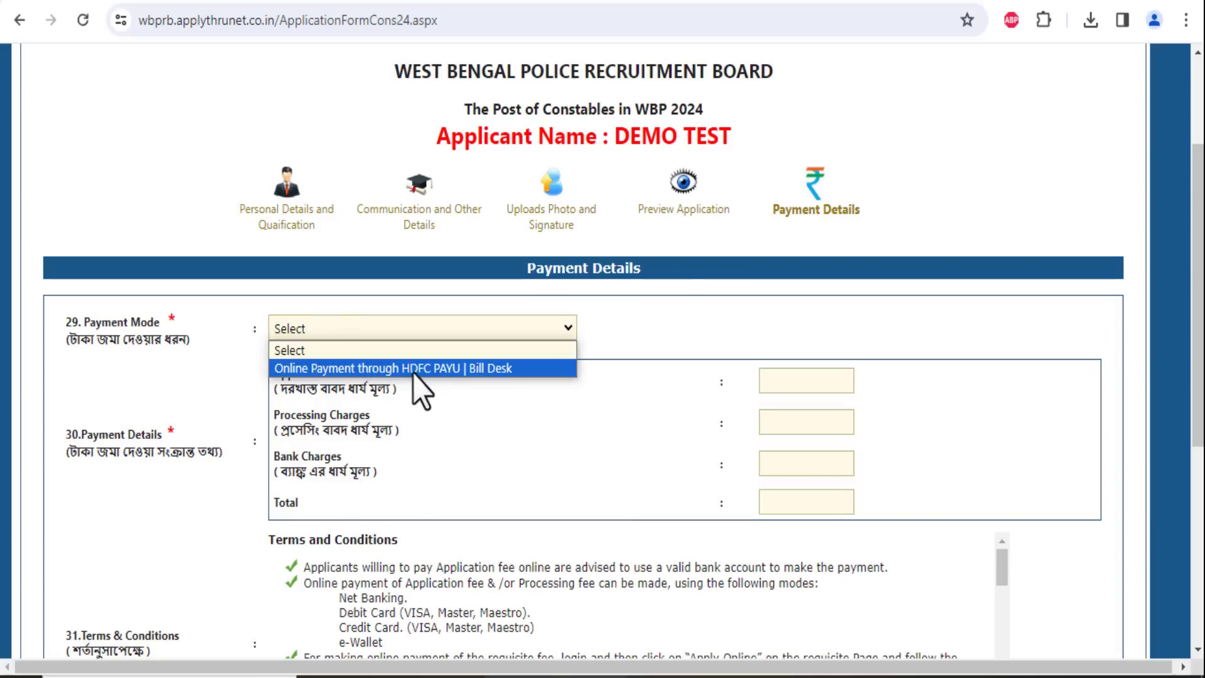
click(459, 374)
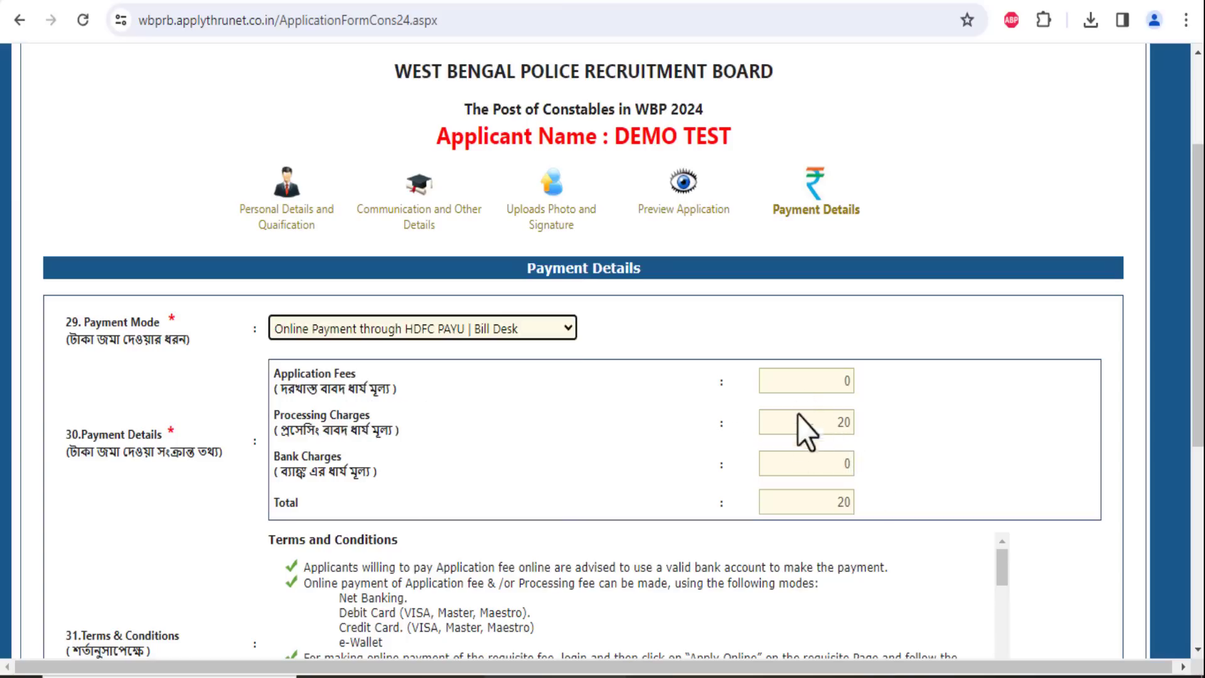
scroll(805, 421, down, 2)
scroll(1048, 443, down, 1)
scroll(1048, 443, down, 2)
click(273, 446)
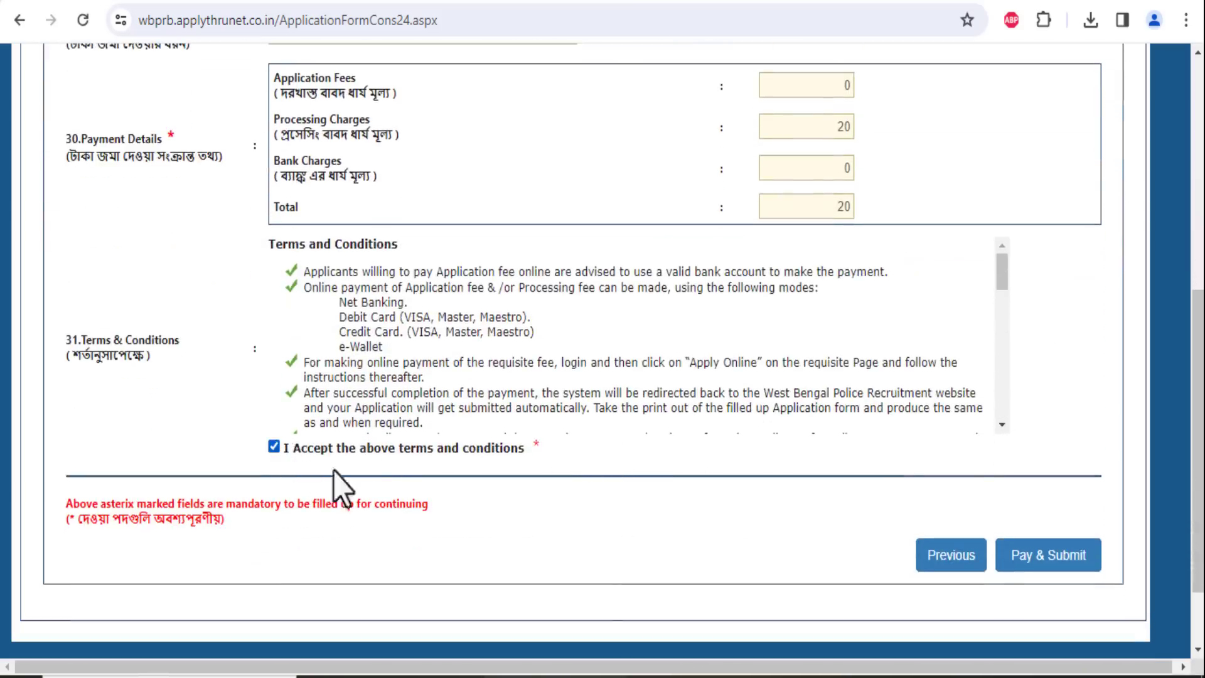
- Pay & Submit and confirm, reaching the gateway showing 20.00 Rs payable
click(1076, 554)
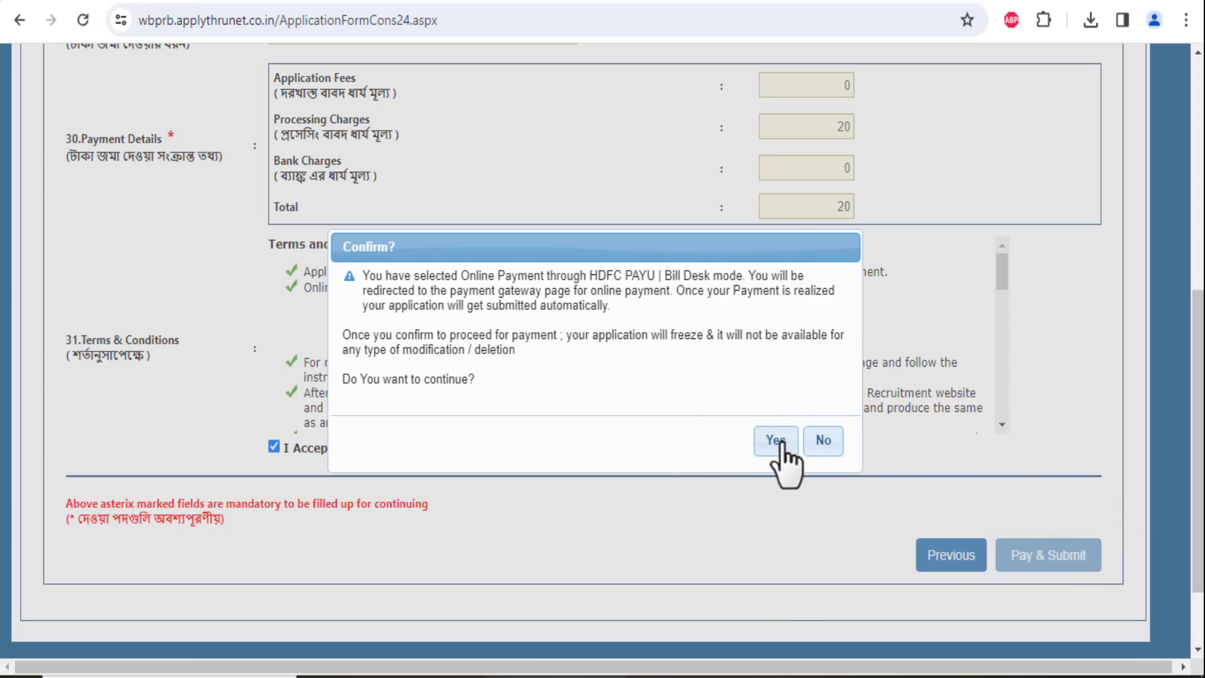
drag(514, 318, 554, 335)
click(549, 337)
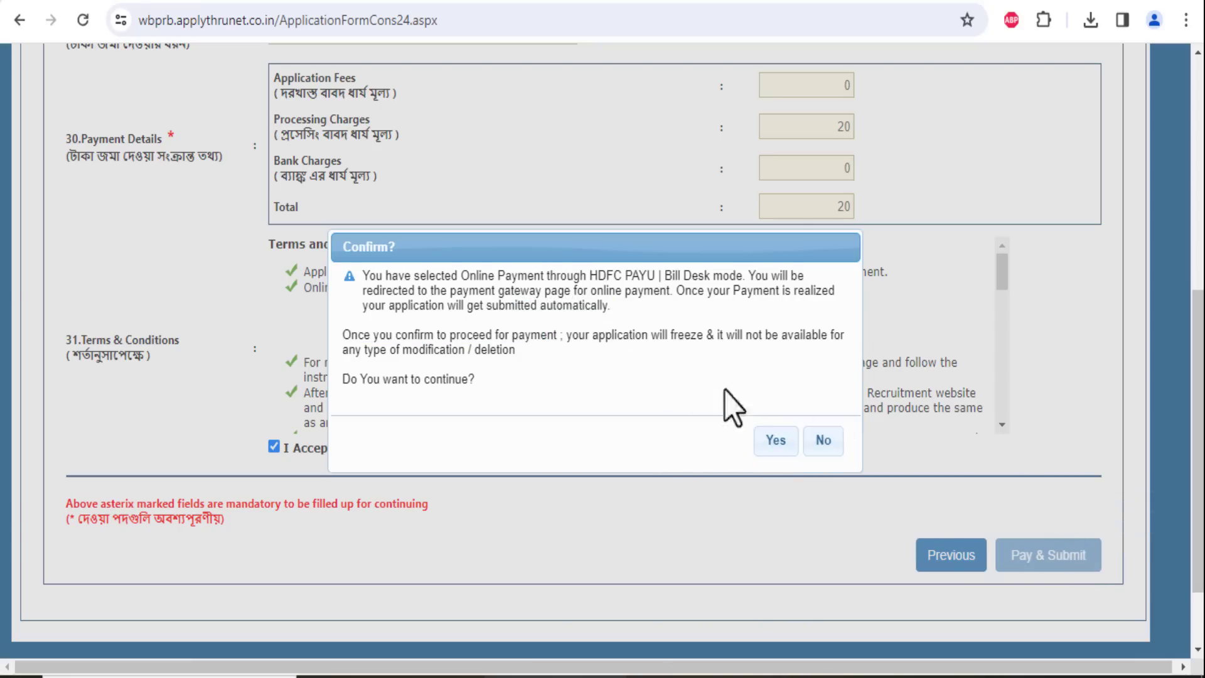
click(769, 441)
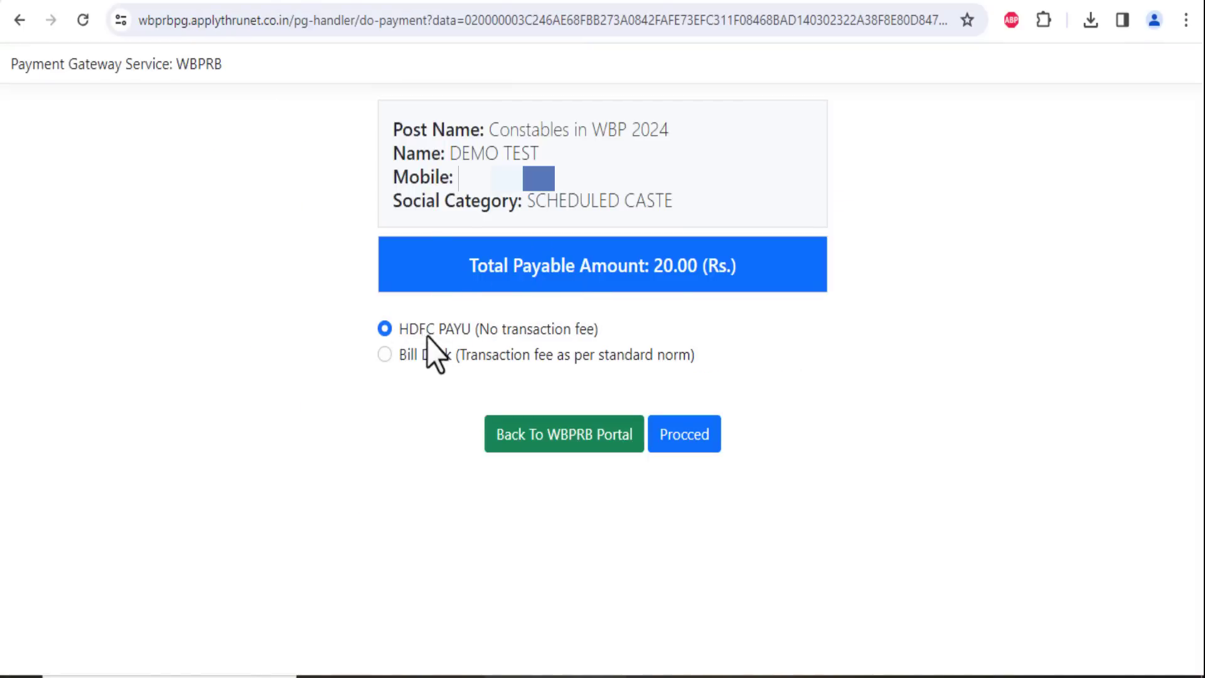
drag(507, 335, 549, 335)
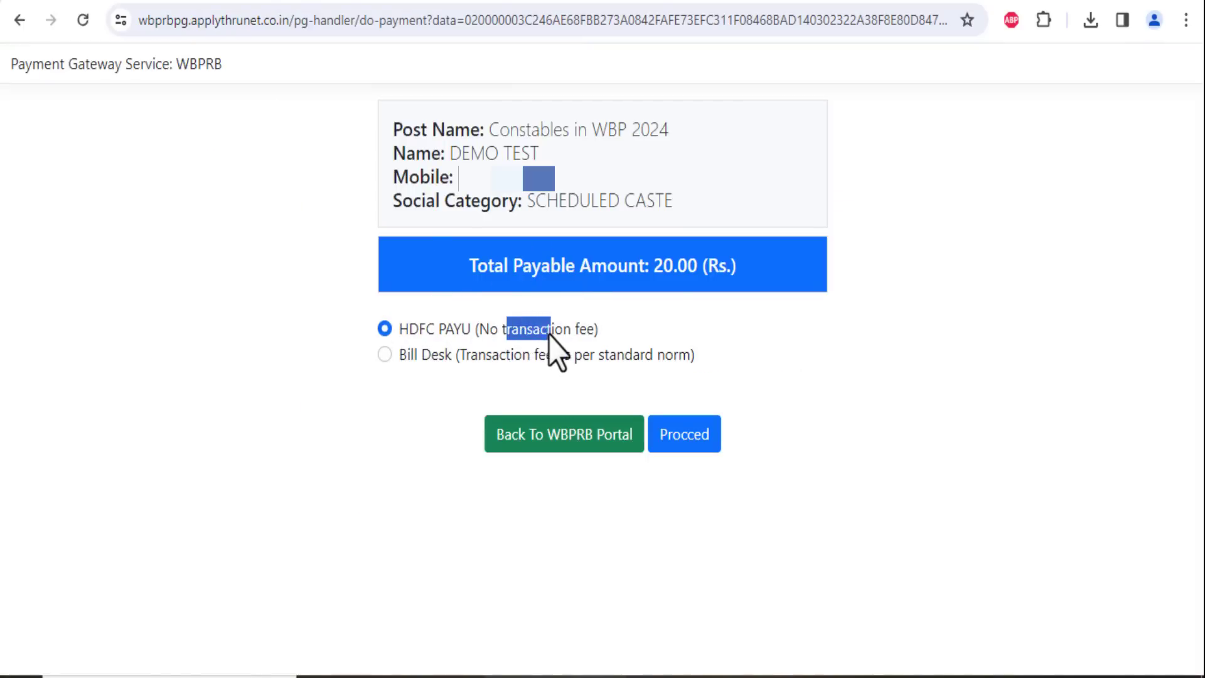
click(548, 334)
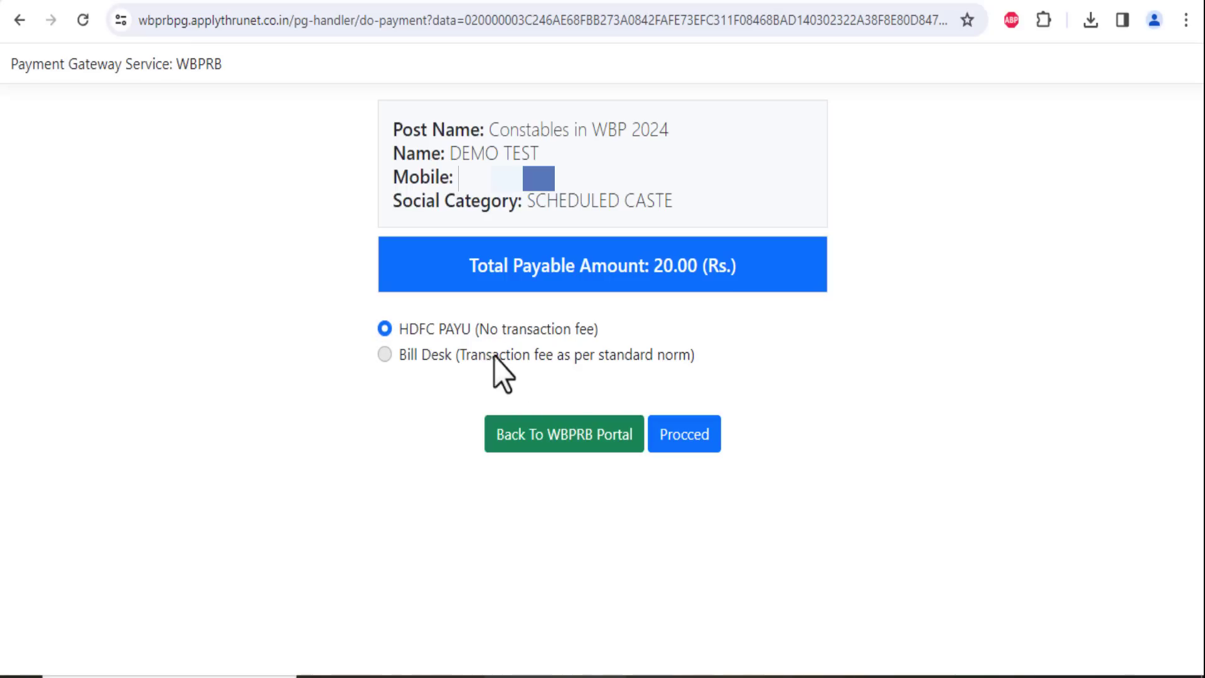
drag(570, 358, 572, 358)
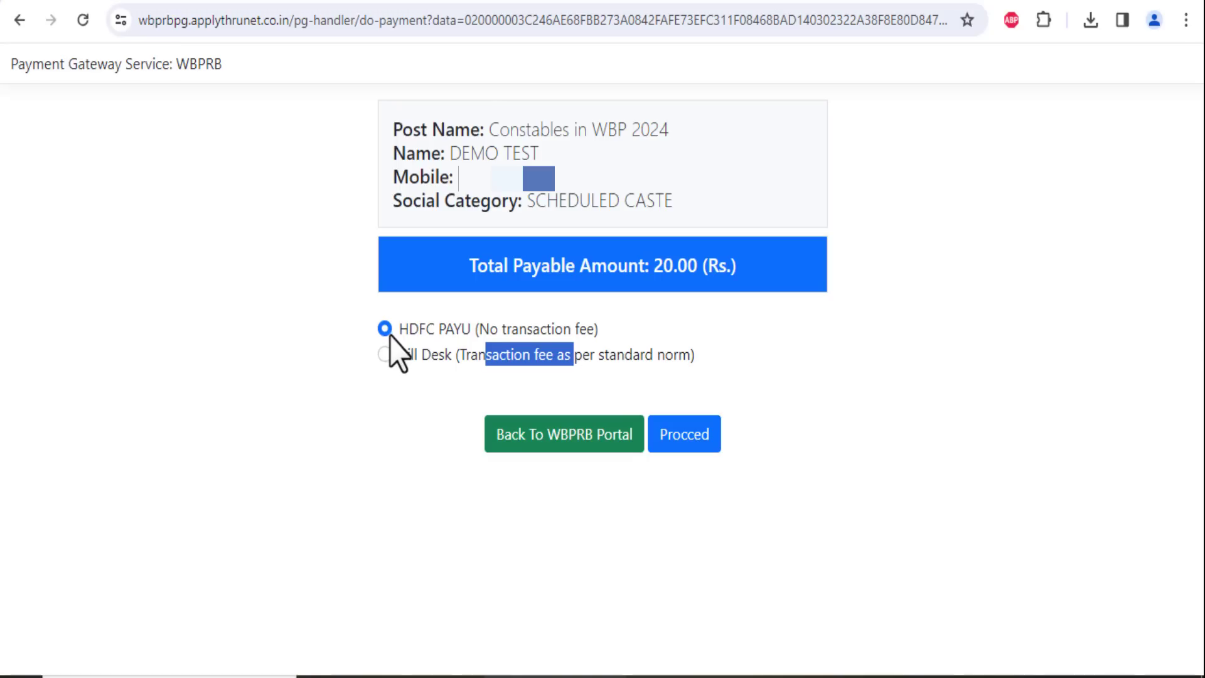
click(464, 337)
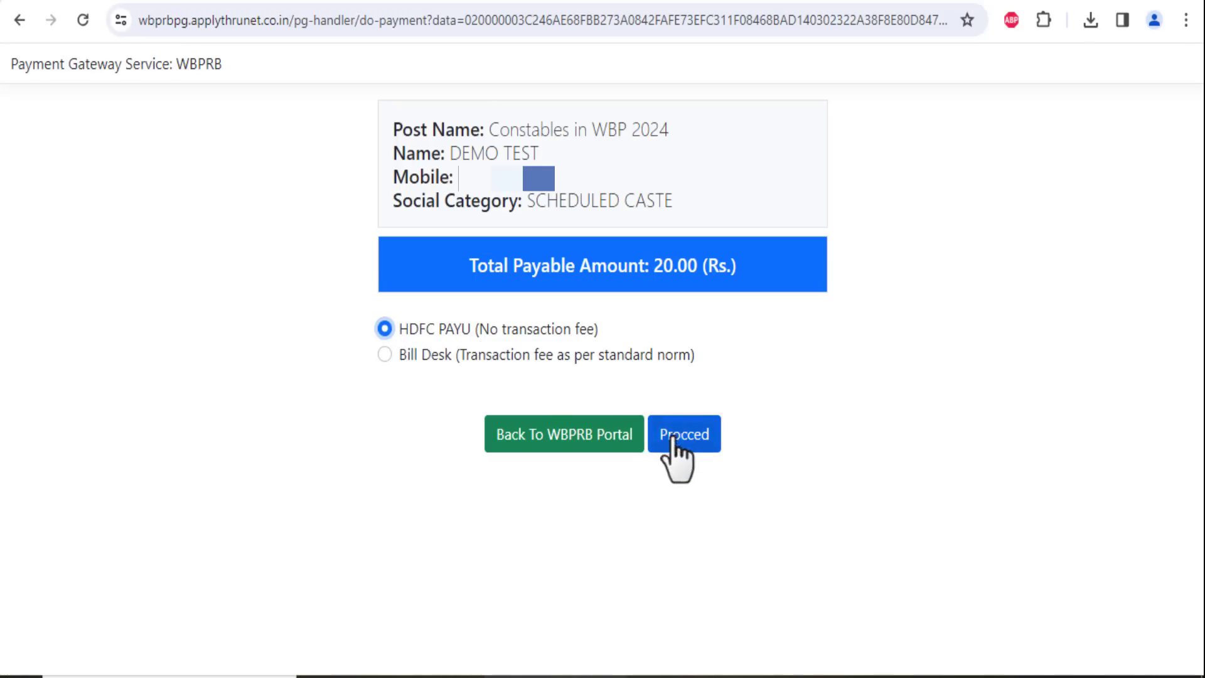